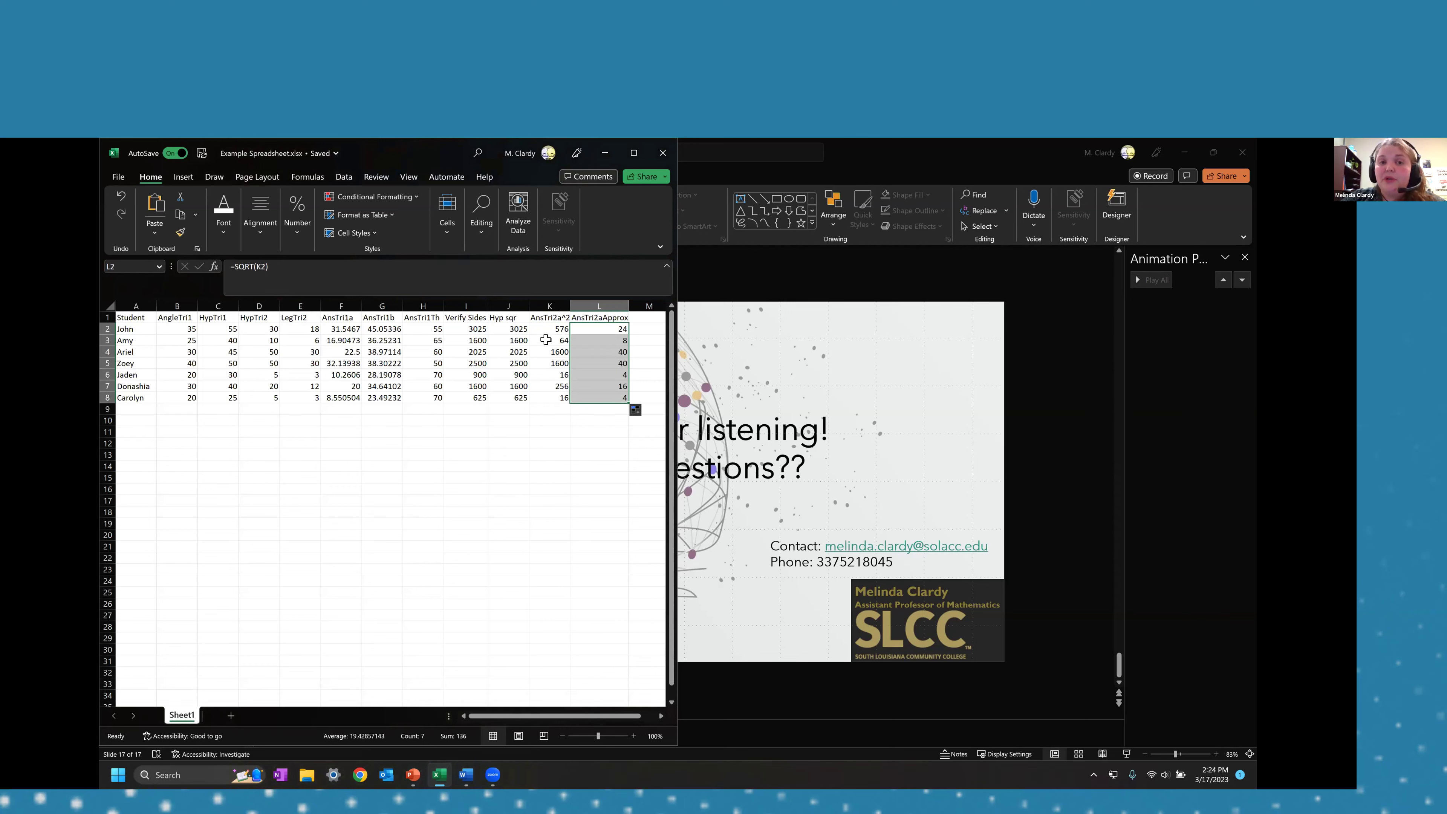
Step: Check the formulas behind the AnsTri1Th and Verify Sides columns and the first HypTri2 entry in the spreadsheet
click(515, 319)
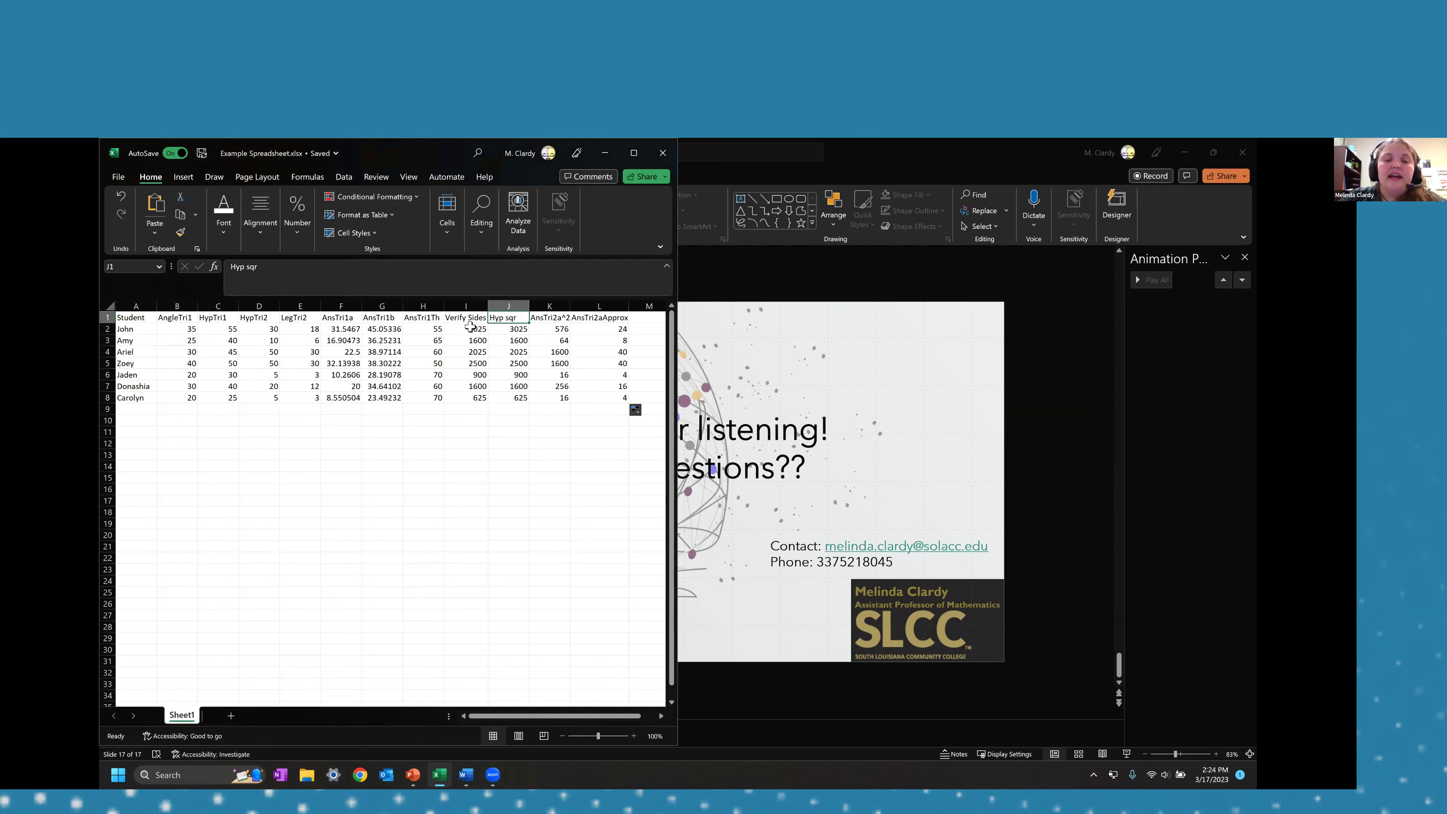
click(441, 331)
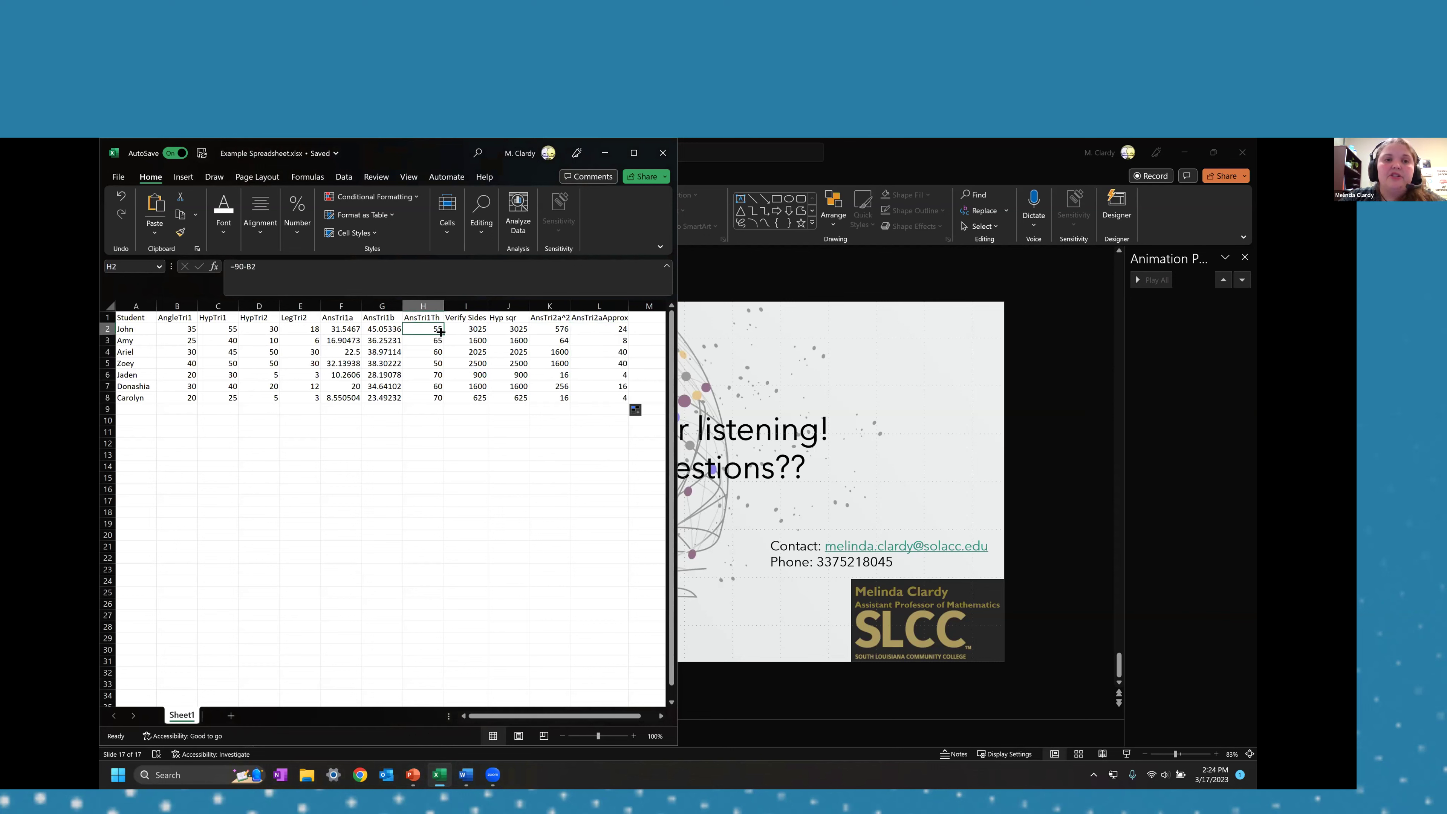
click(474, 337)
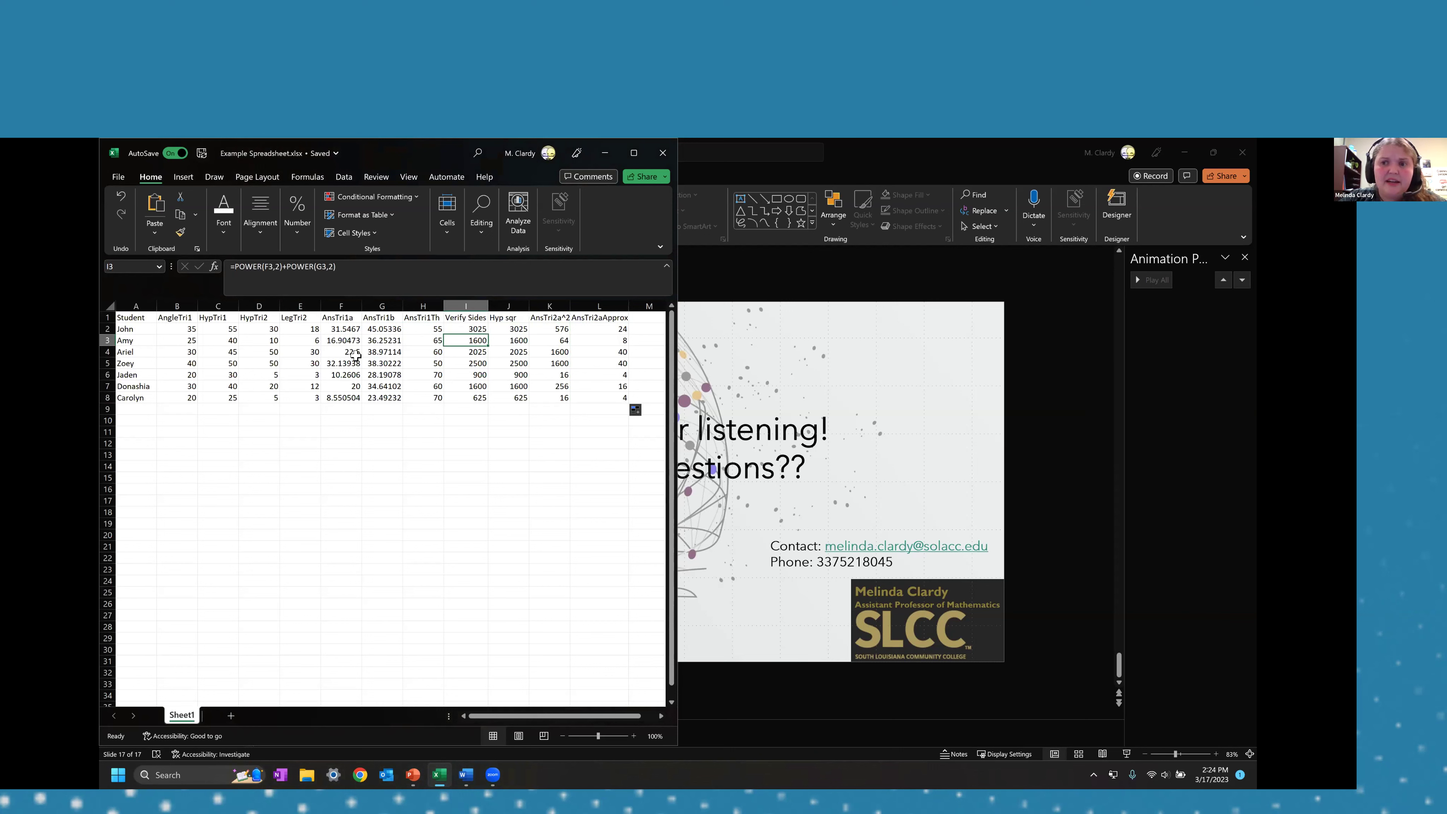
click(273, 329)
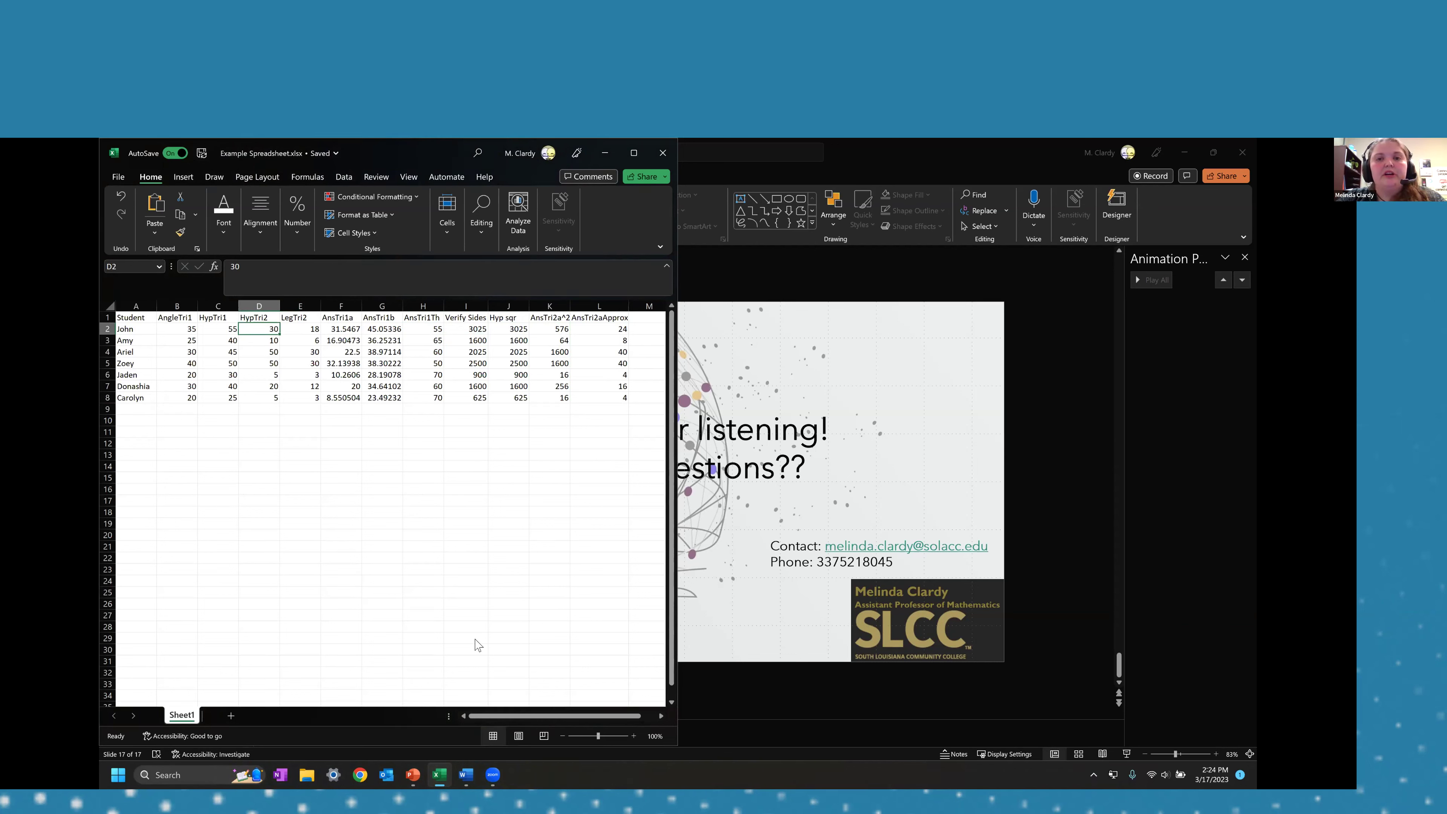
Step: Switch to Example Merge Doc.docx in Word and place its window side by side with the spreadsheet
key(alt+Tab)
key(alt+shift+Tab)
key(alt+Tab)
key(alt+Tab)
key(alt+Tab)
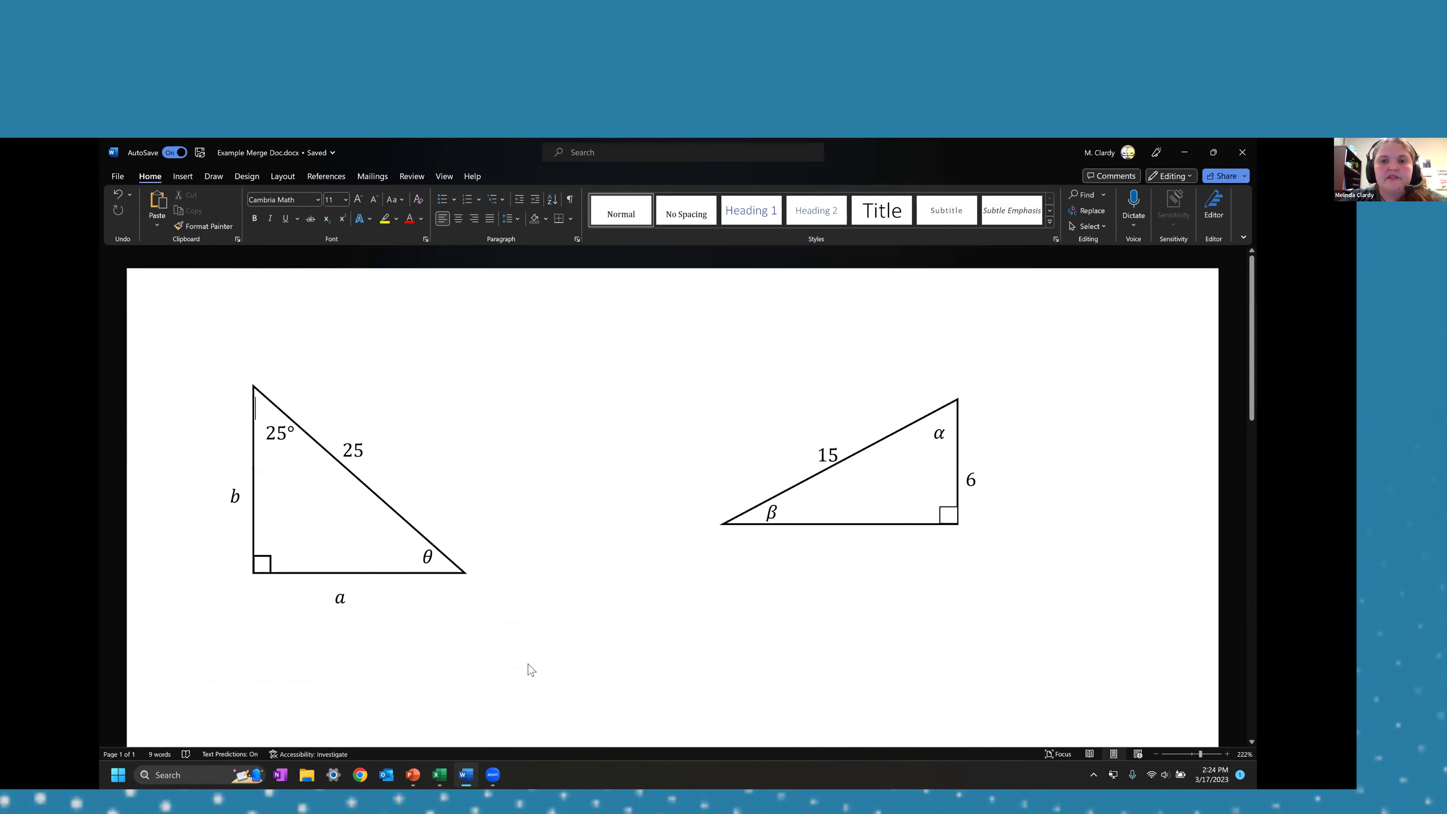
key(super+Right)
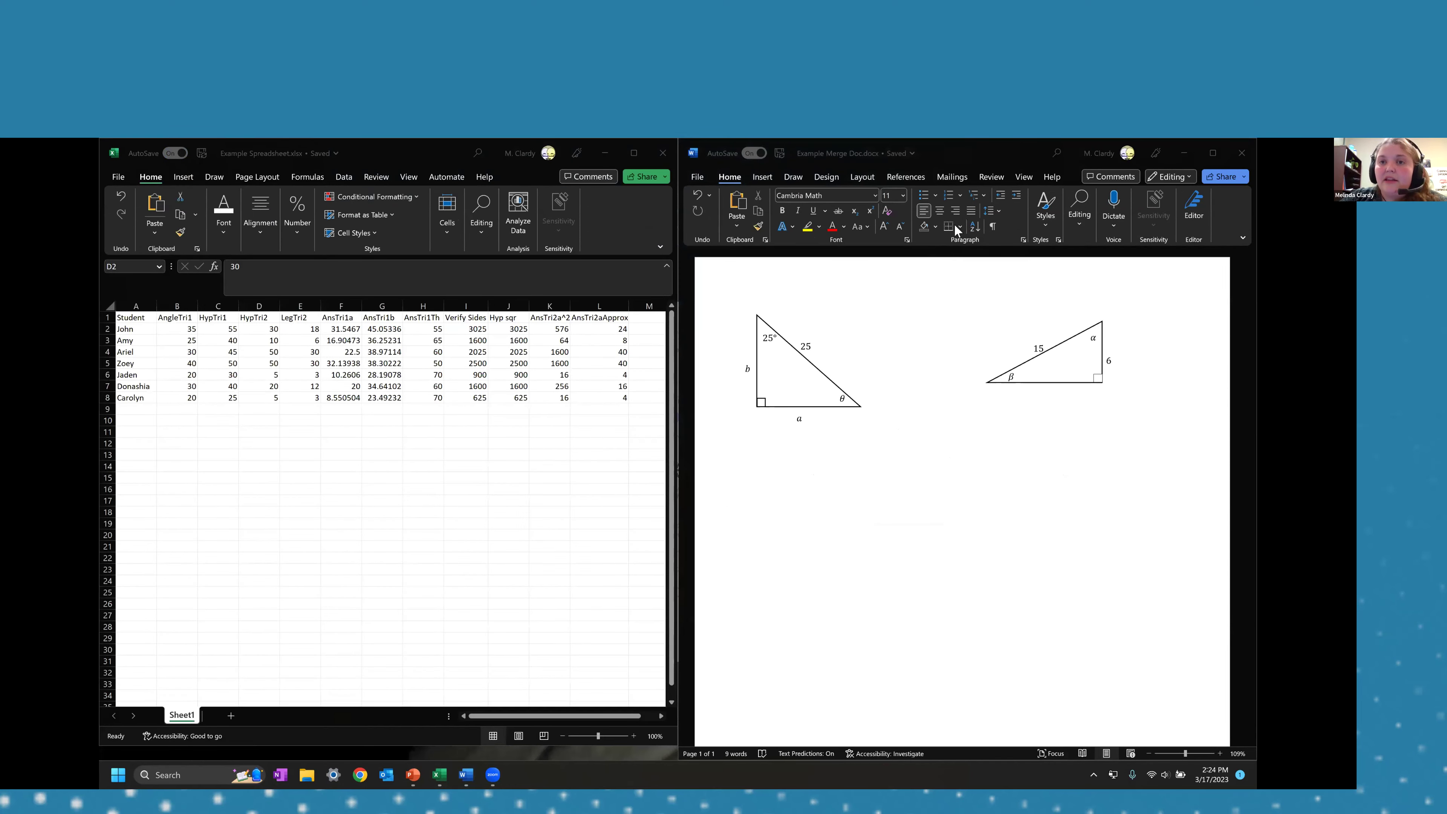
Step: Start the step-by-step mail merge for letters based on the current document and advance to recipient selection
click(952, 177)
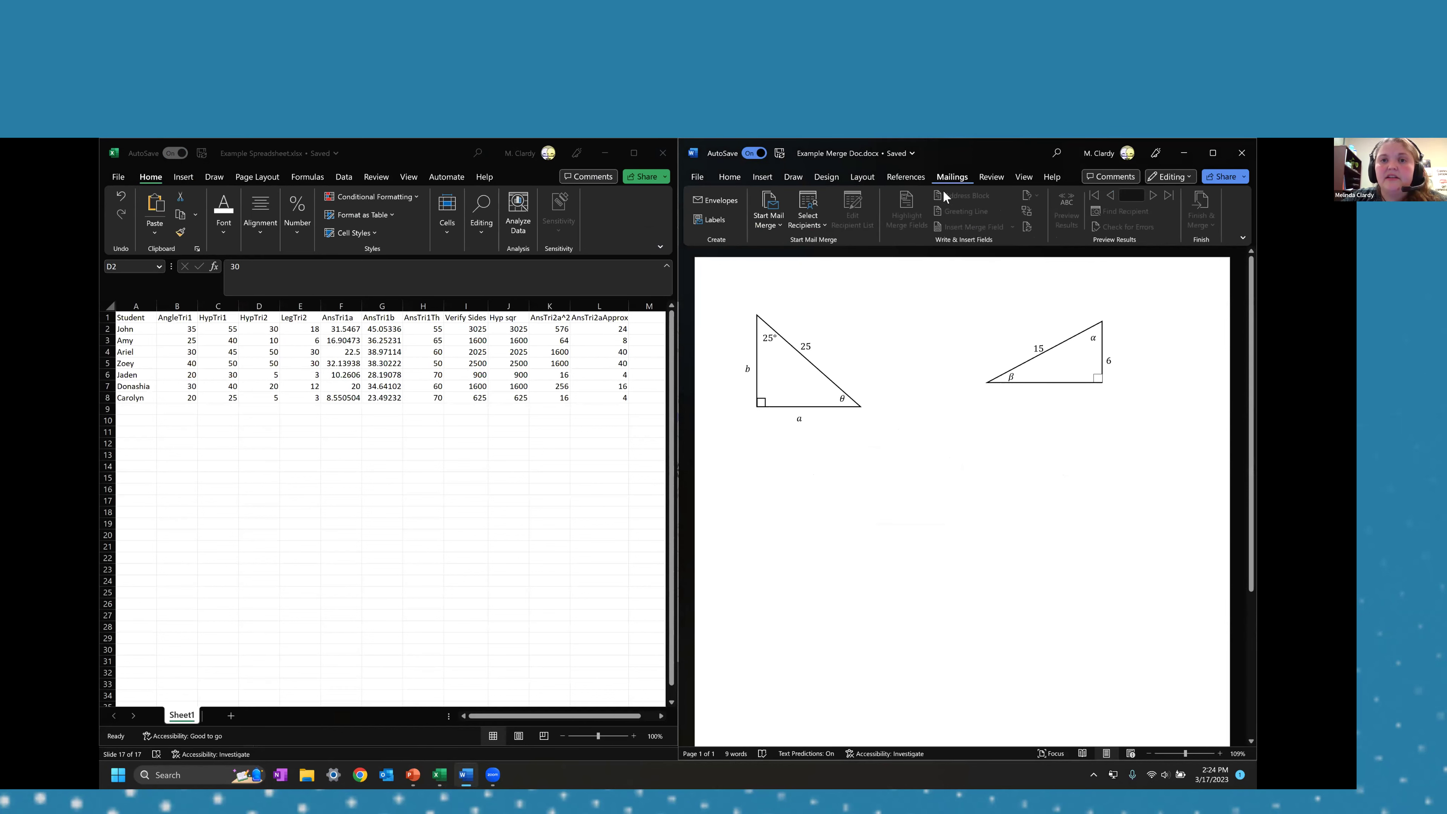
click(776, 230)
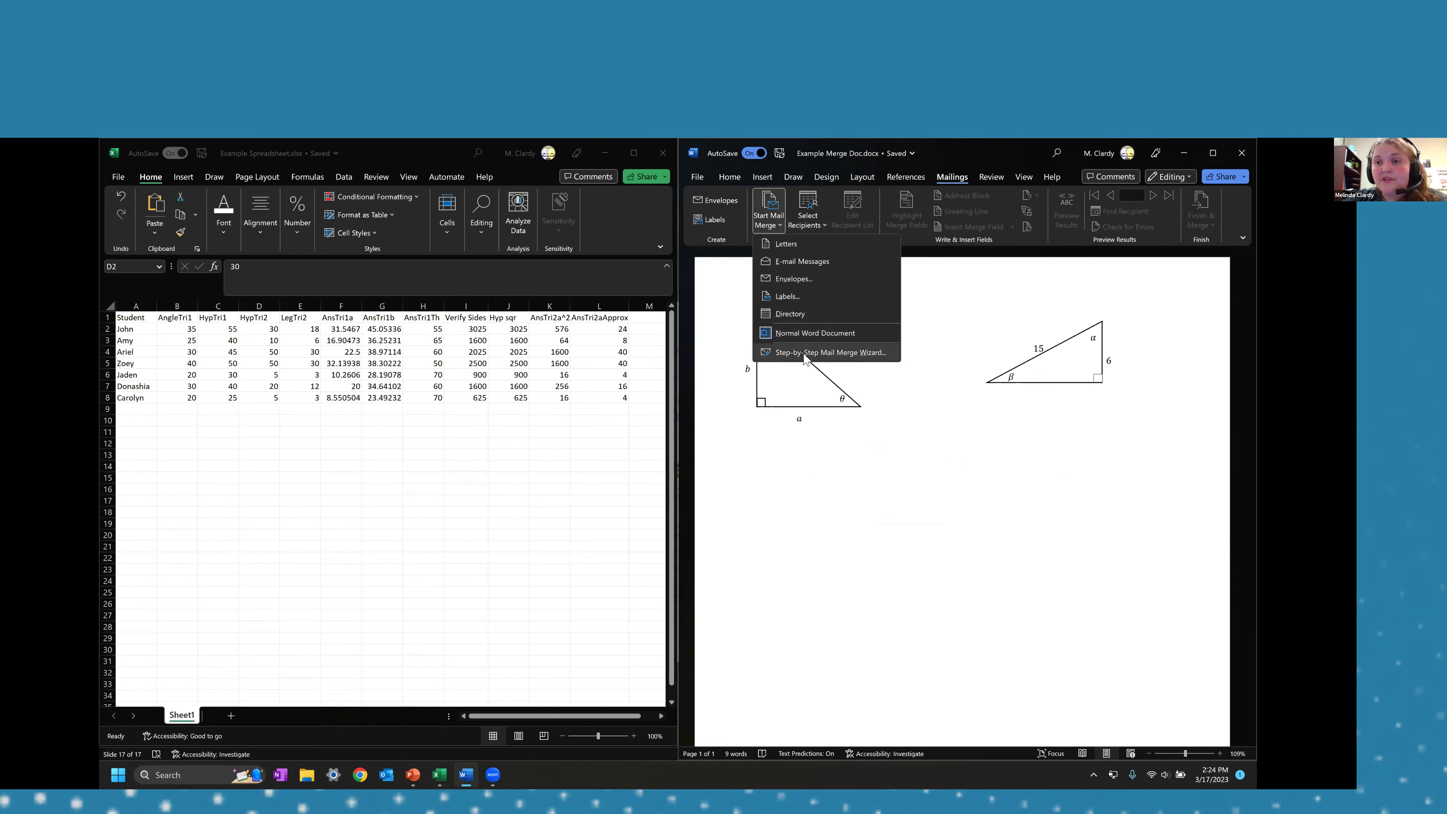
click(830, 352)
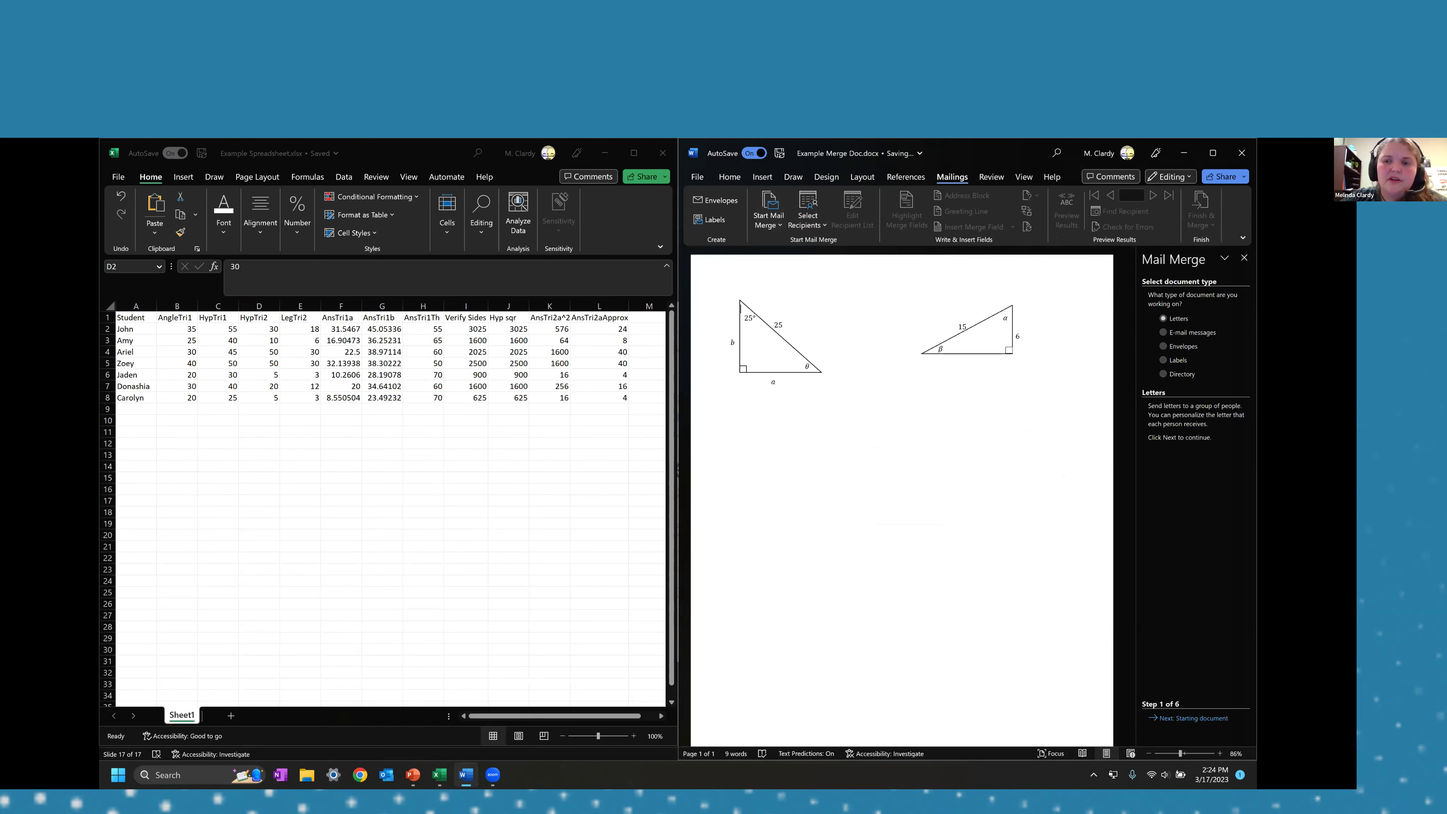
click(1193, 718)
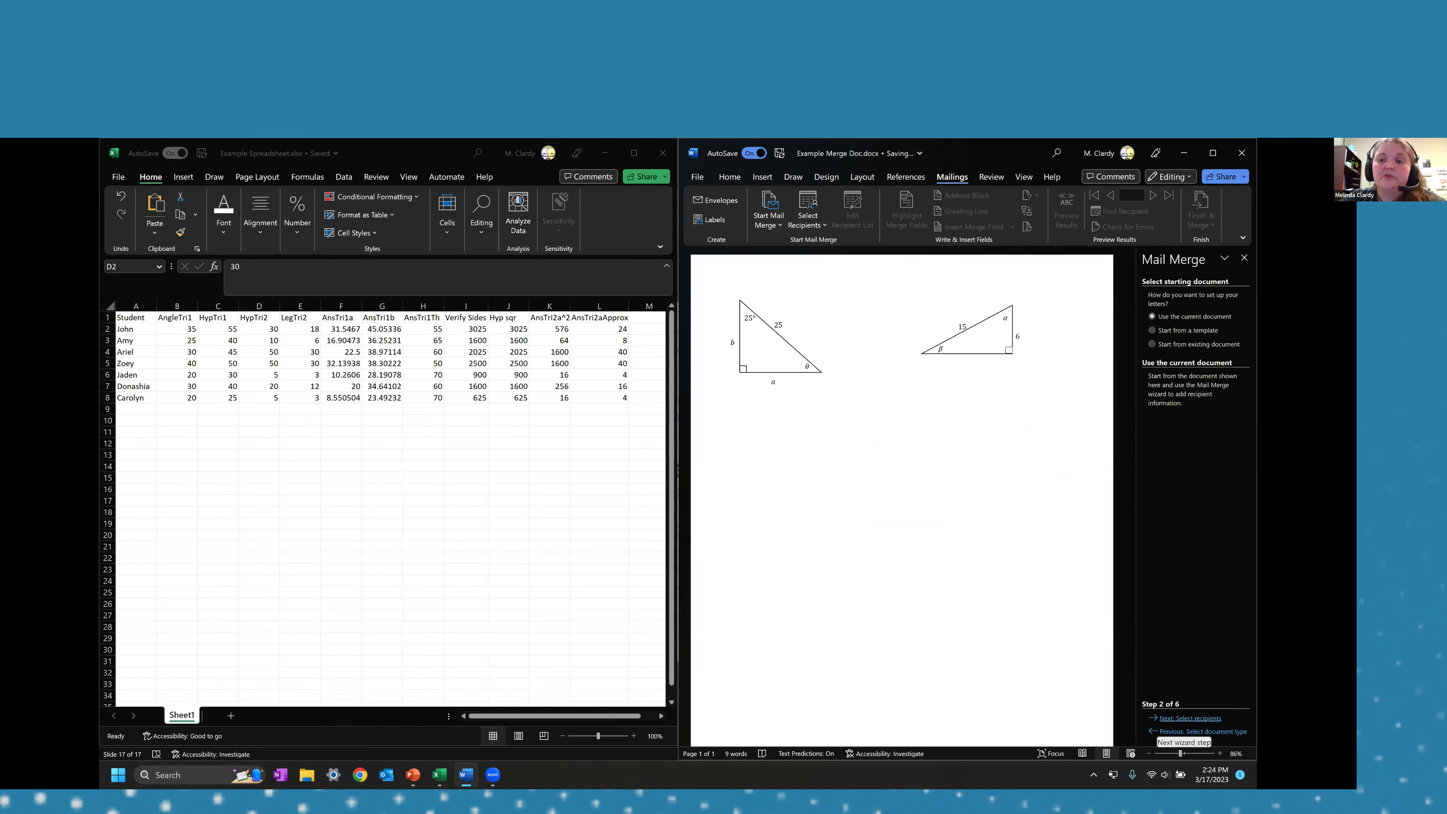
click(1189, 718)
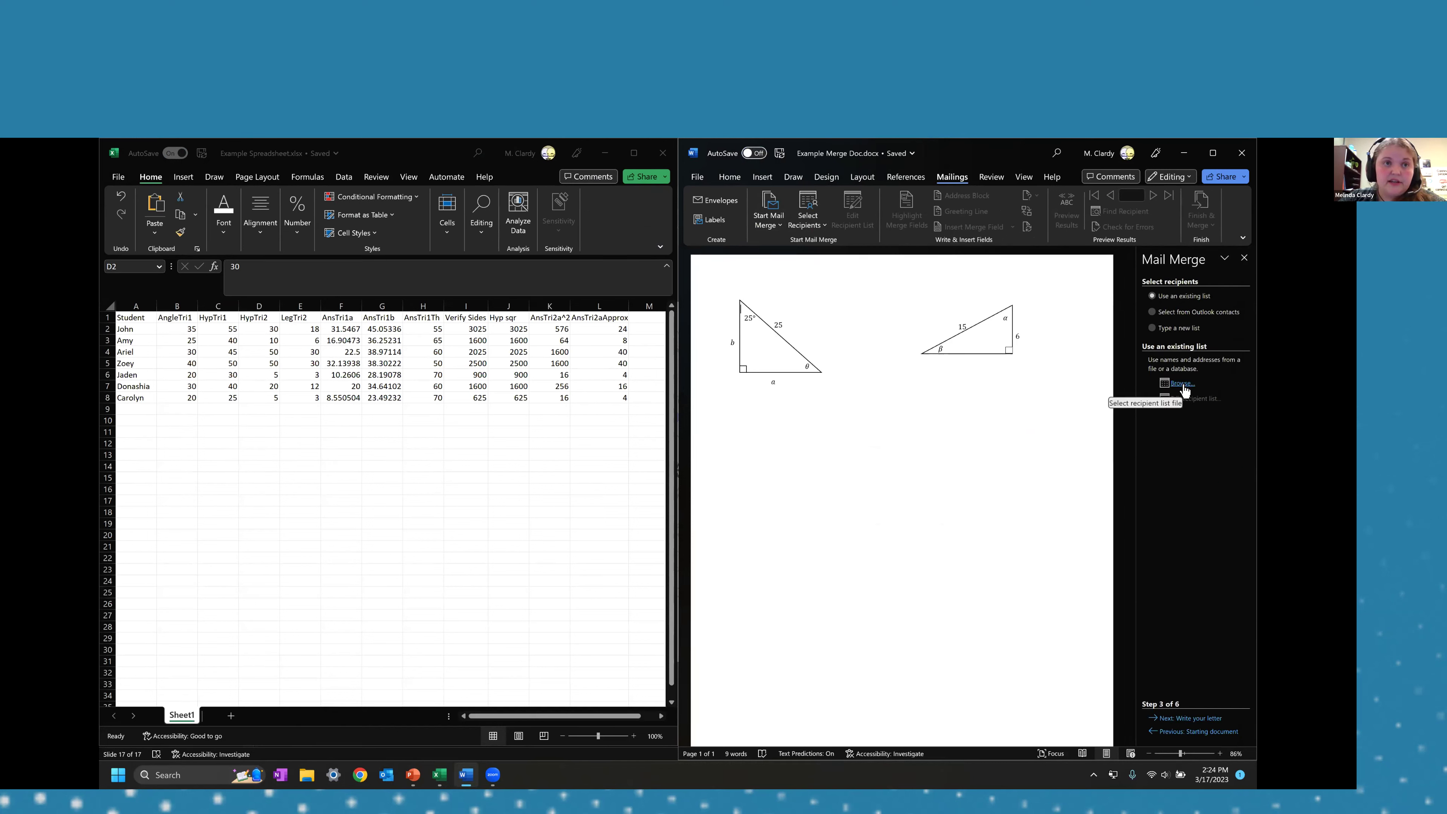
Step: Choose Example Spreadsheet.xlsx from the personal Documents folder as the existing recipient list
click(1180, 384)
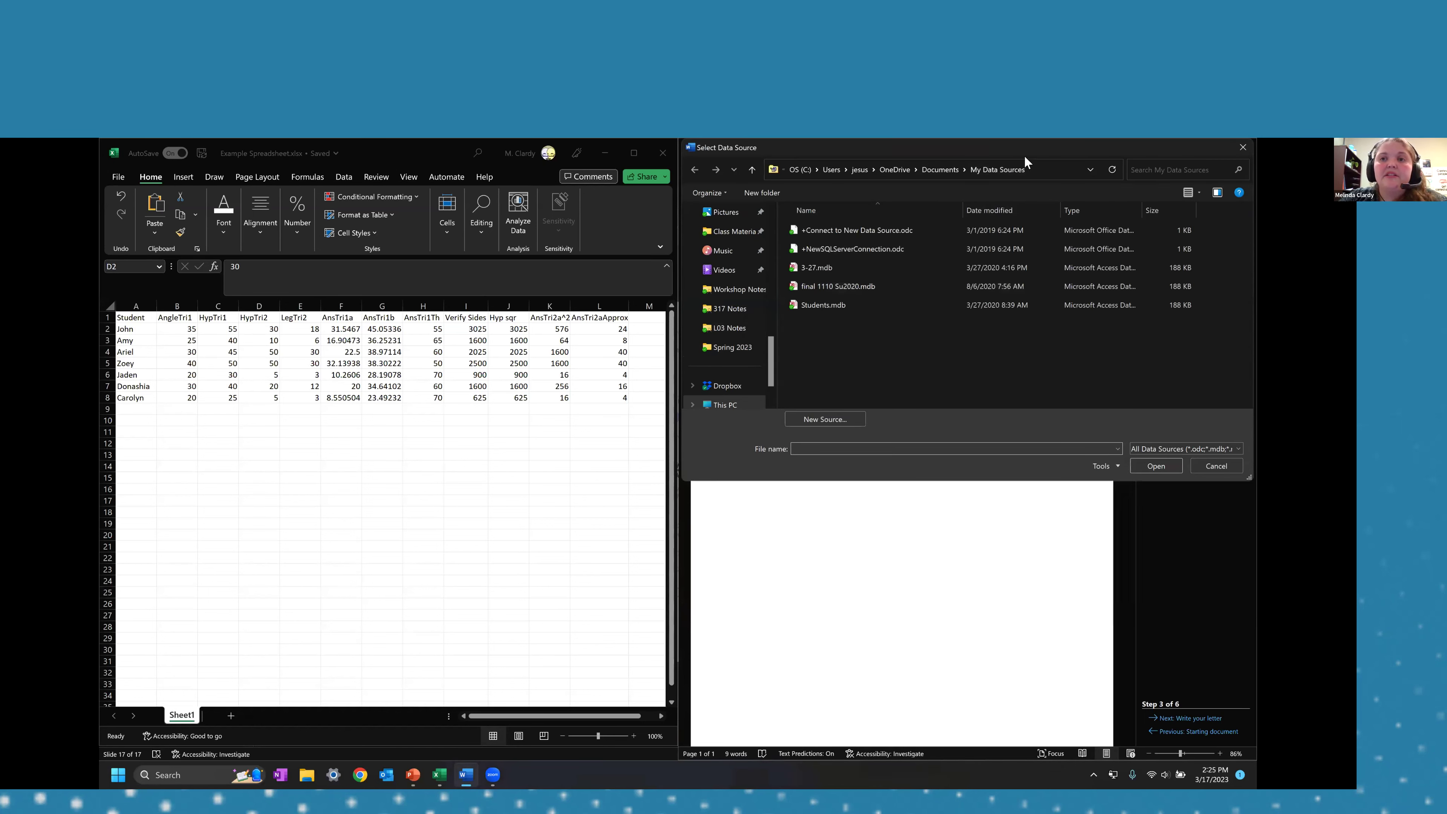
drag(1024, 150, 947, 271)
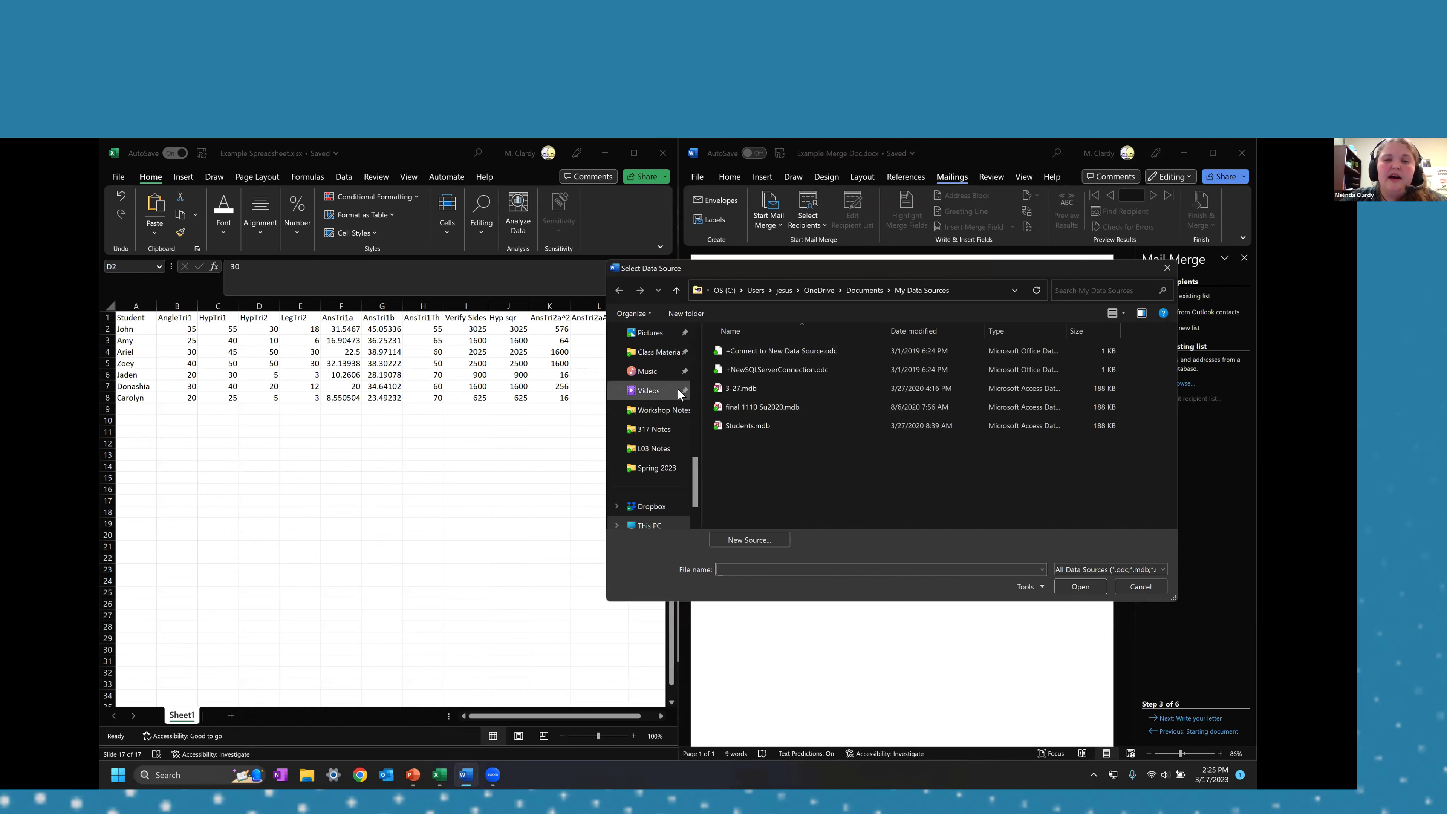
scroll(677, 389, up, 3)
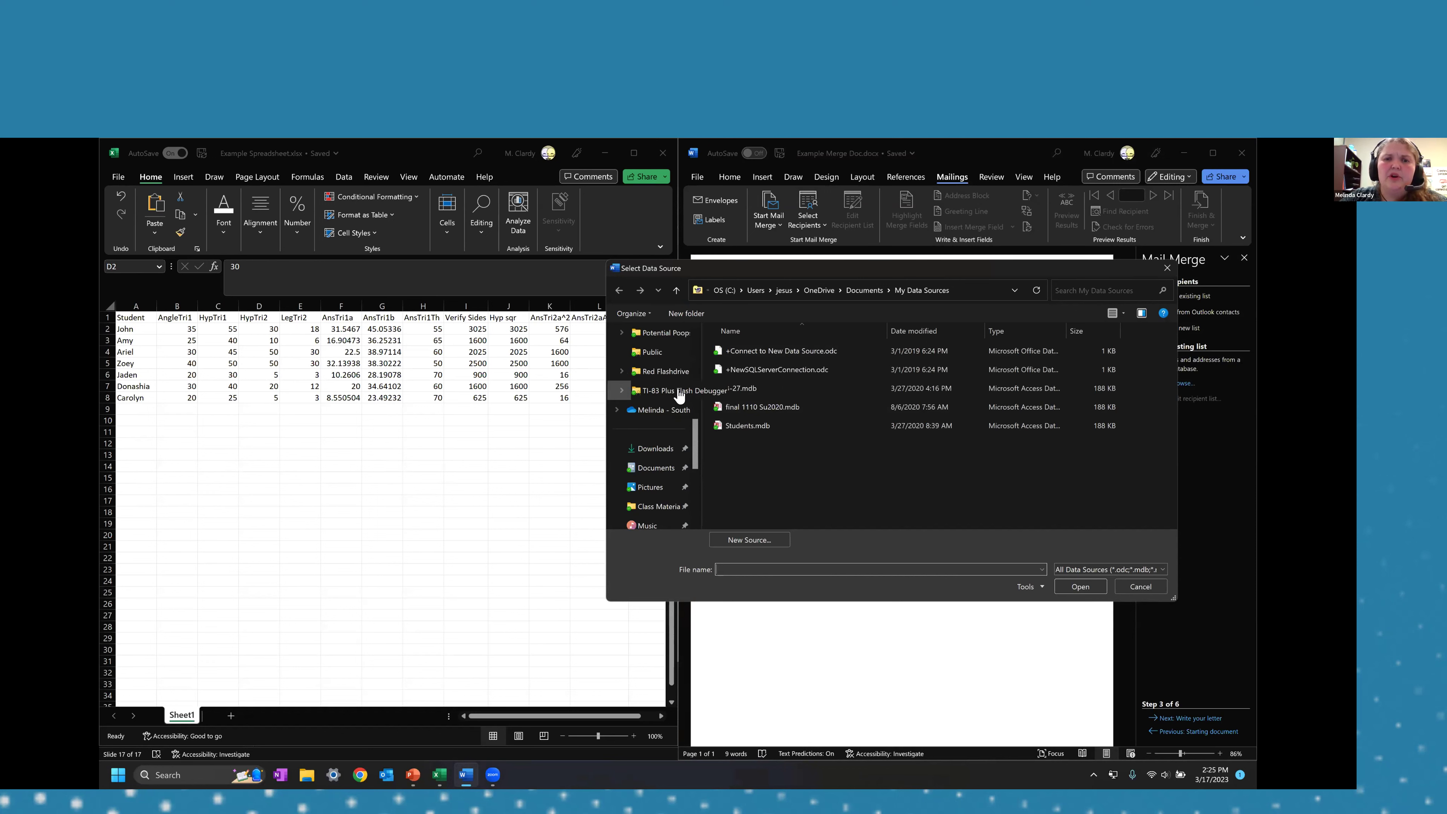
scroll(678, 392, up, 5)
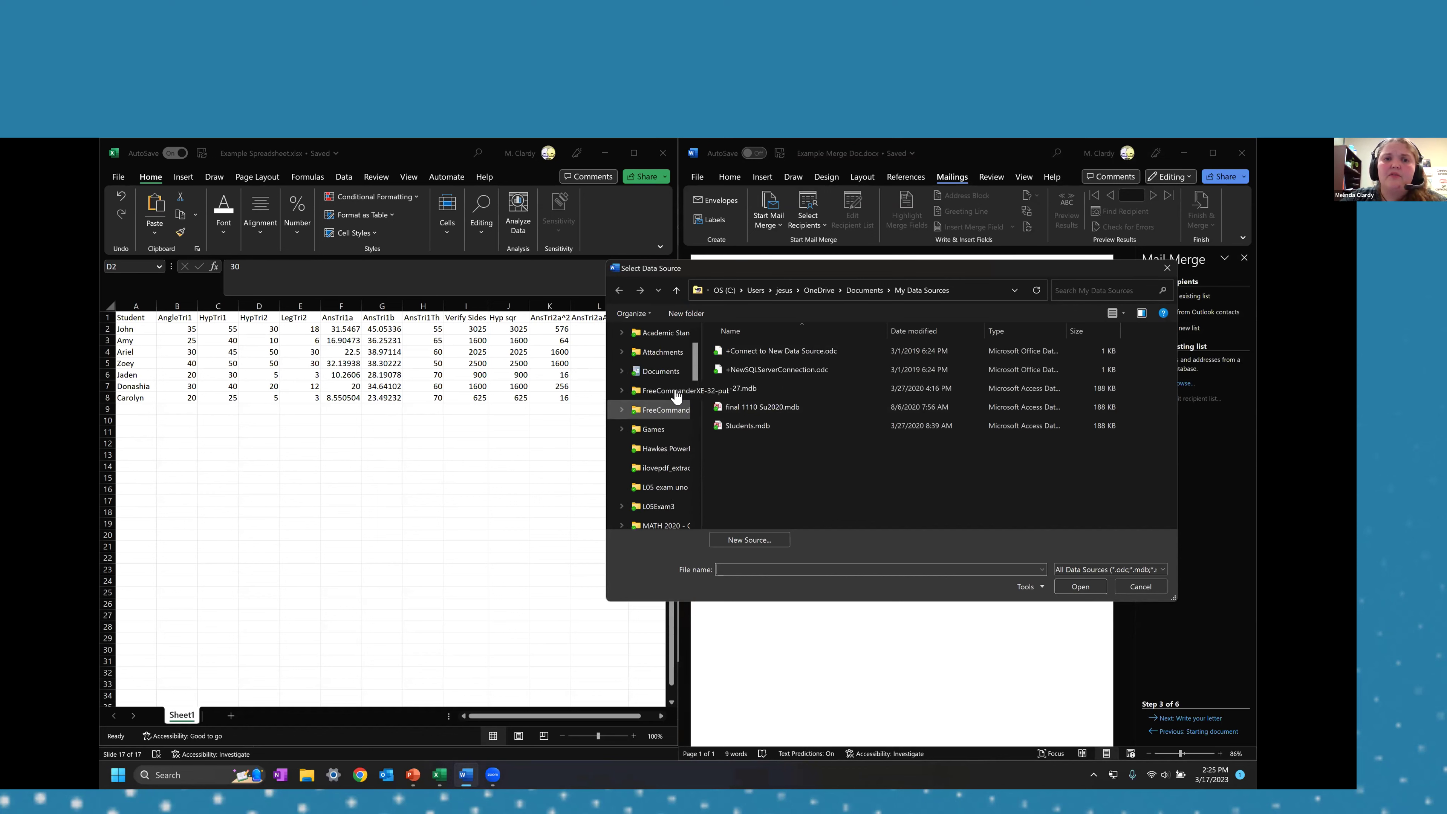
click(655, 371)
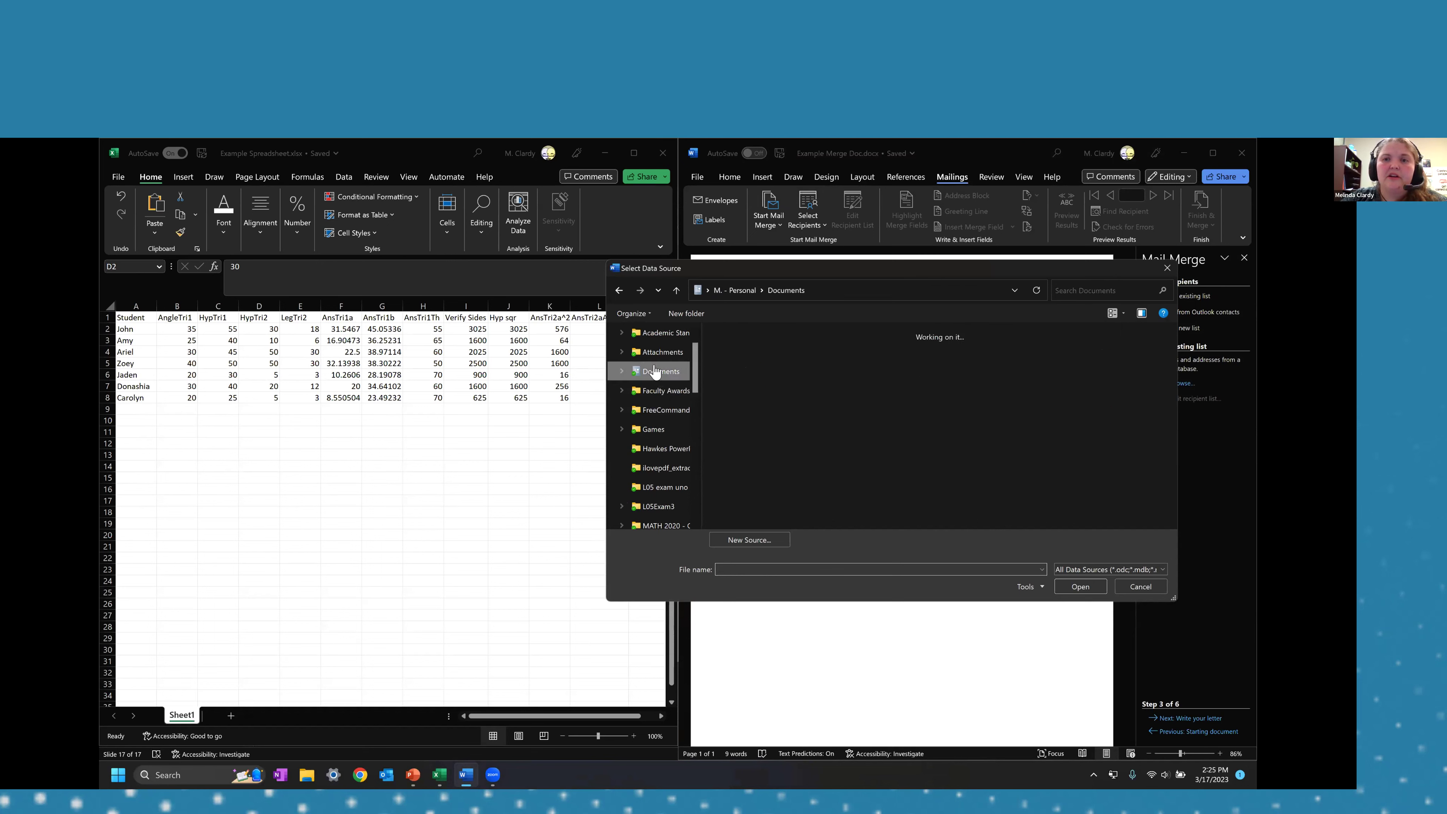
scroll(923, 436, down, 5)
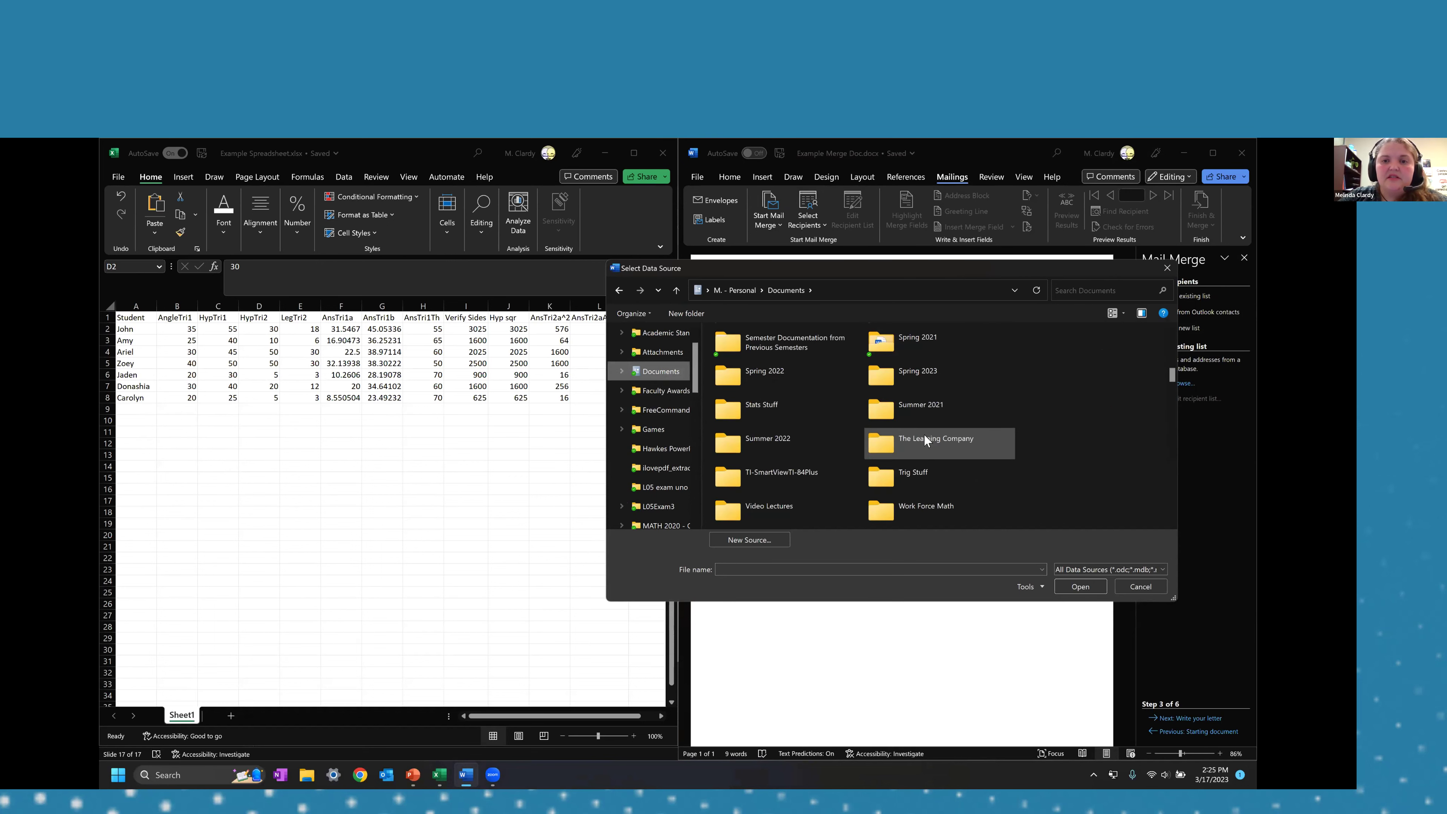
scroll(923, 434, down, 8)
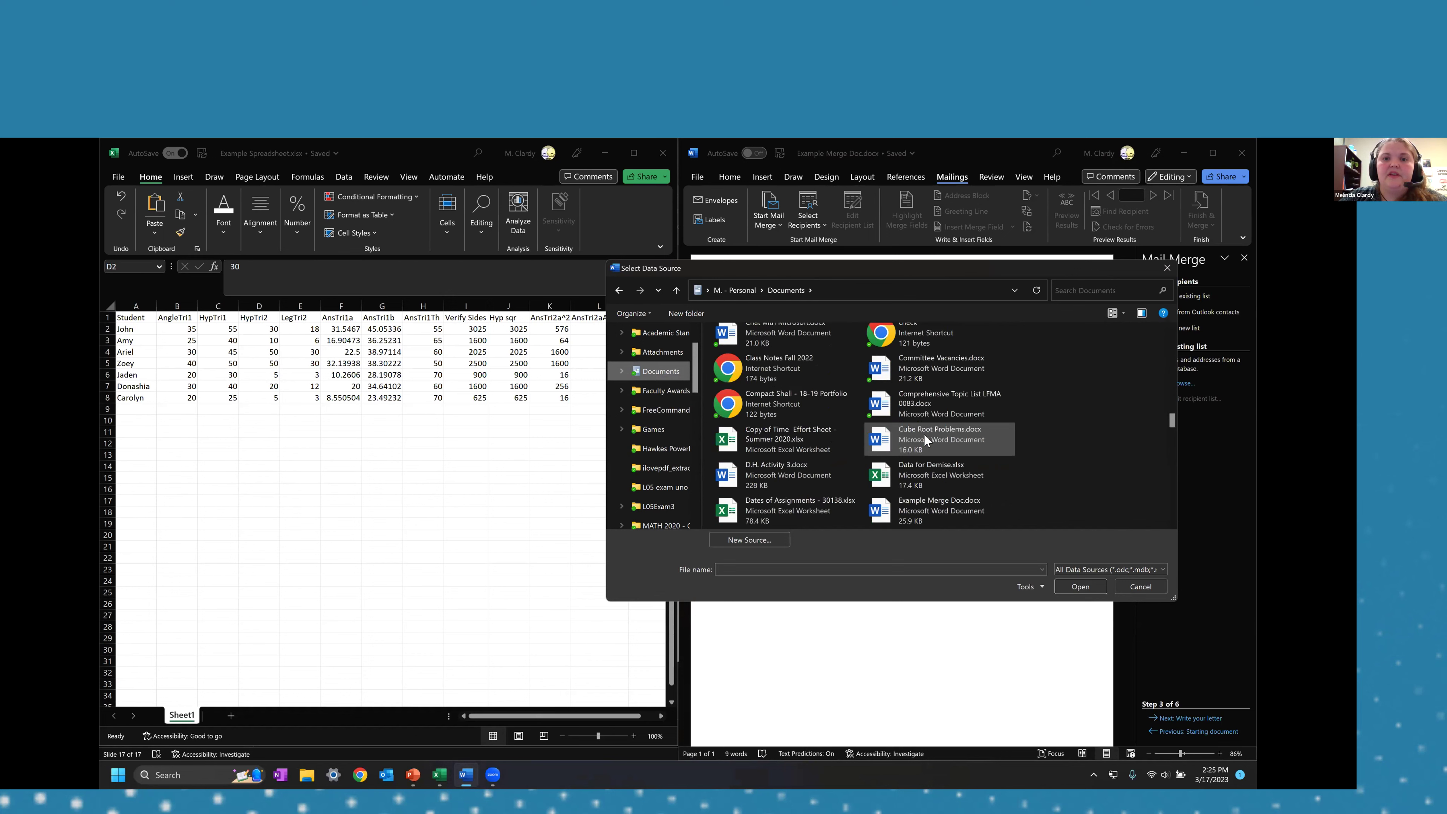
scroll(923, 434, down, 3)
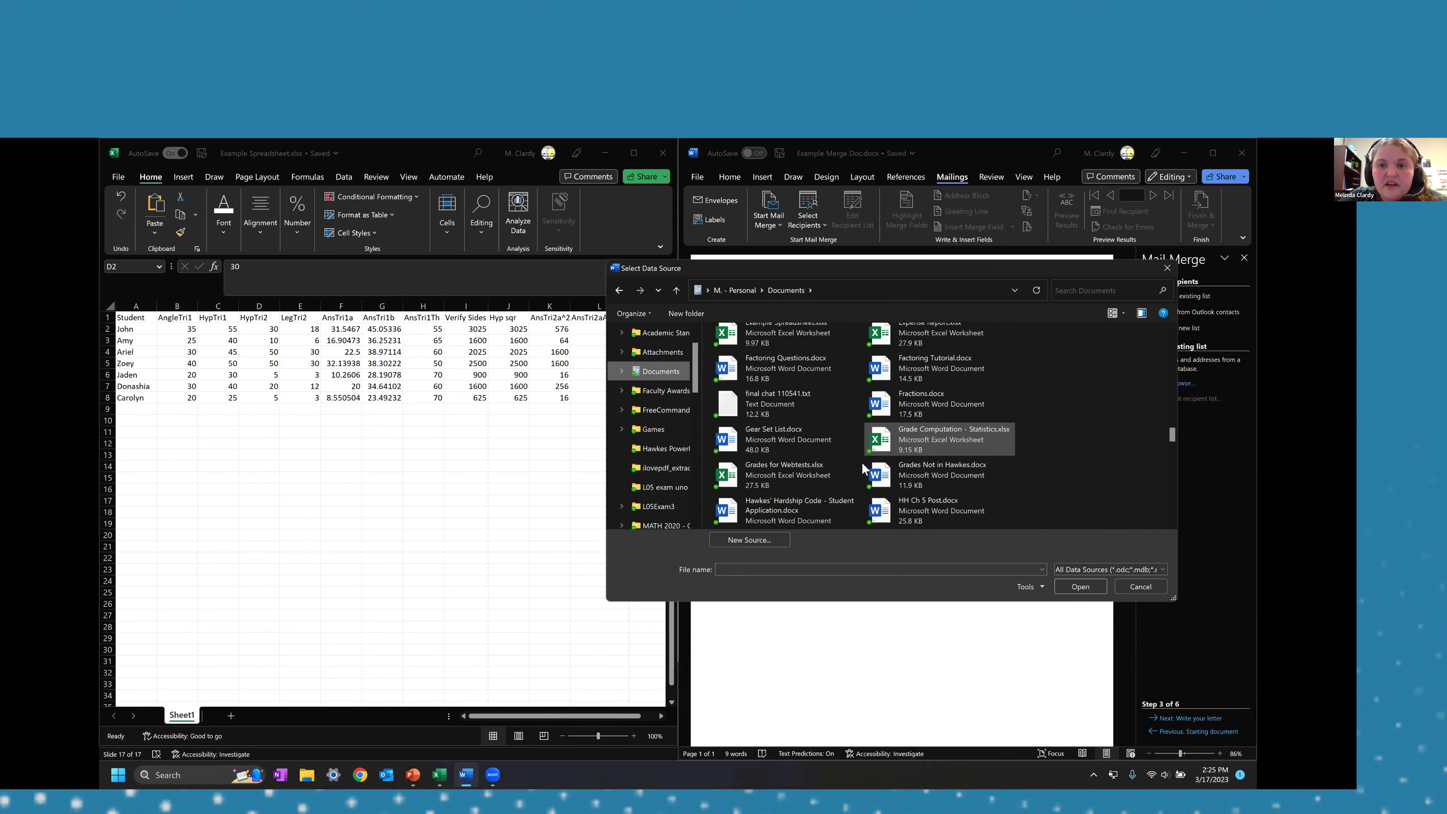
scroll(936, 394, up, 5)
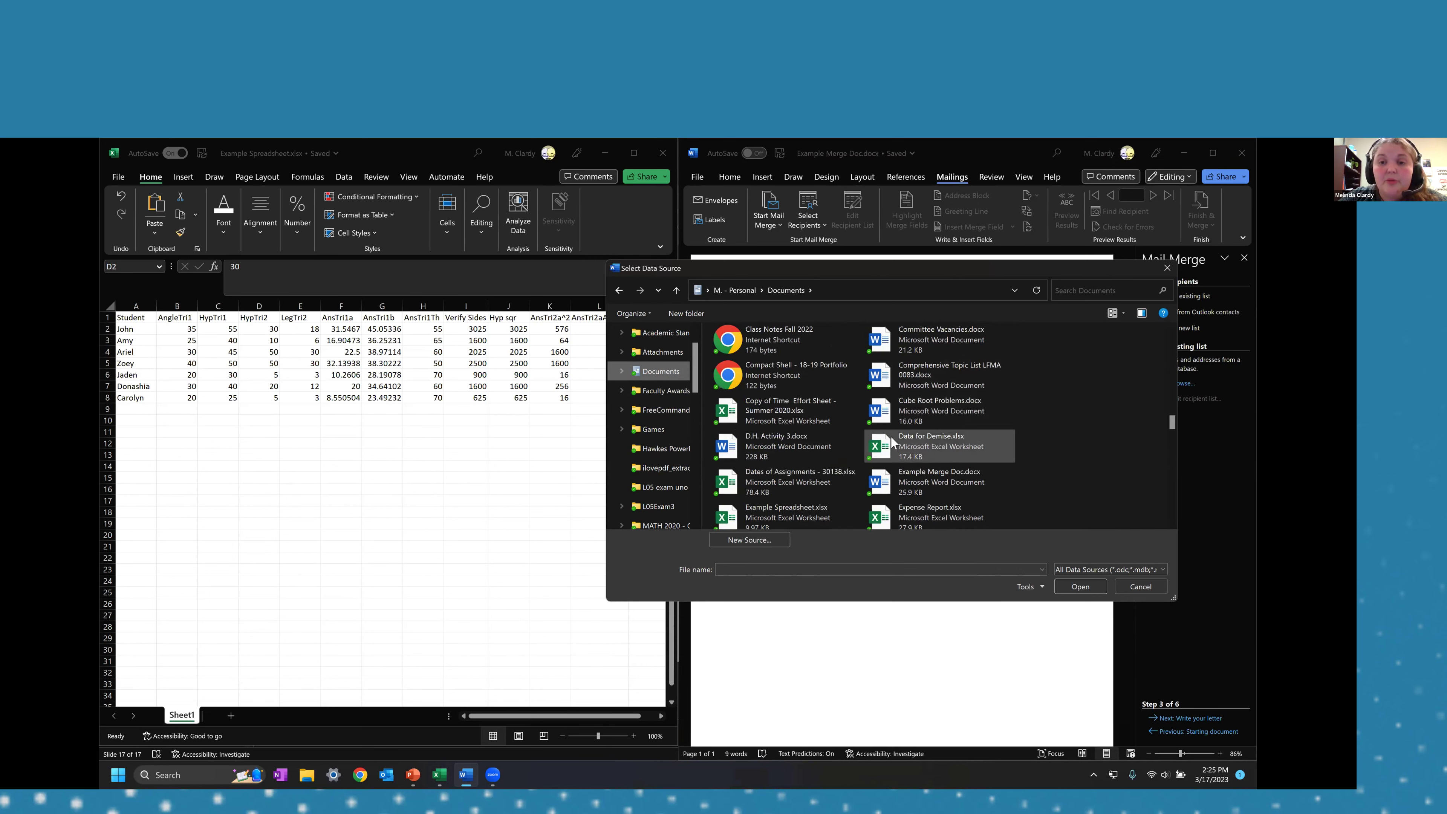
click(795, 516)
click(1081, 587)
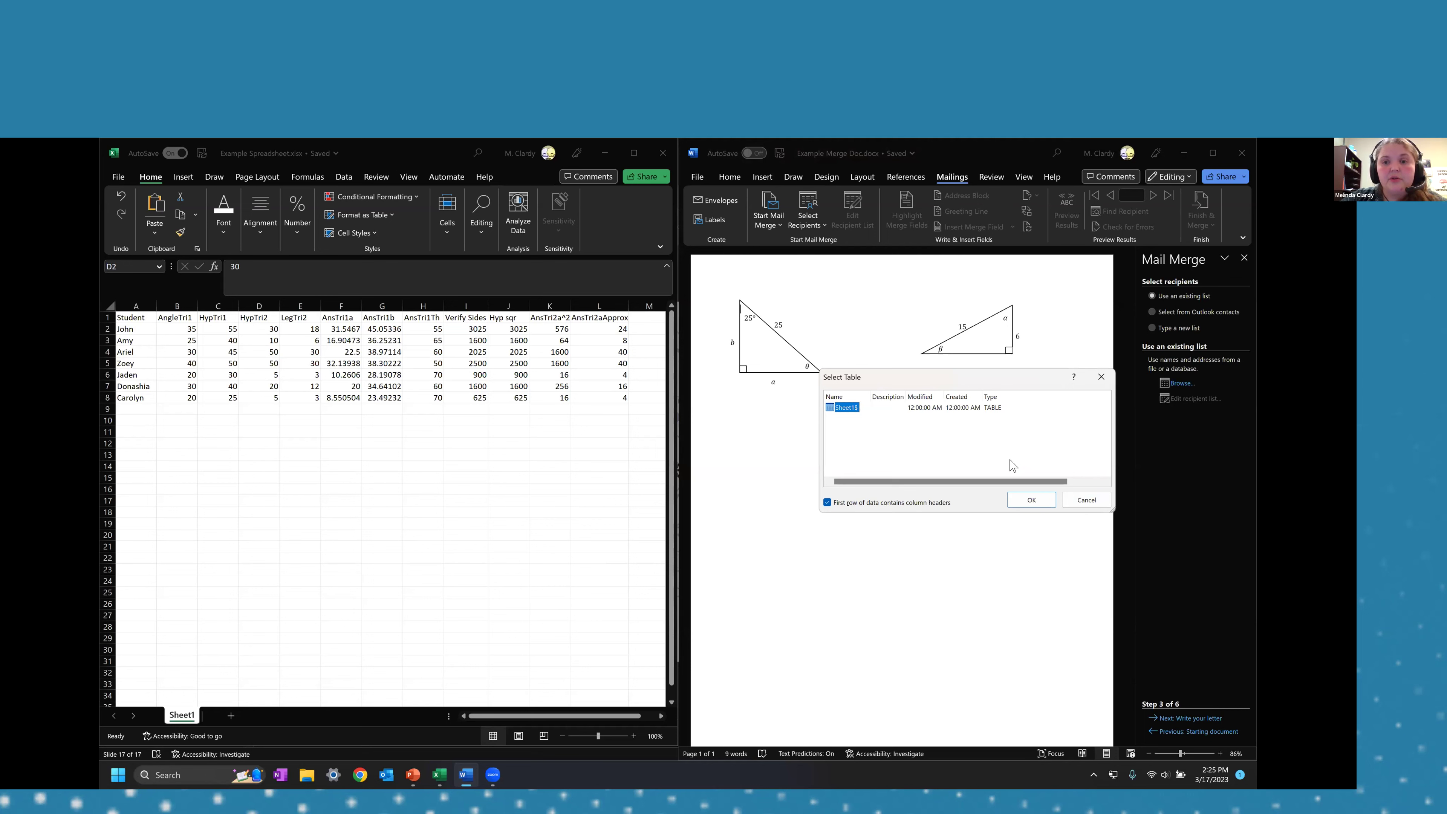
Step: Use Sheet1 with its first row as column headers, accept all recipients and advance to writing the letter
click(1032, 505)
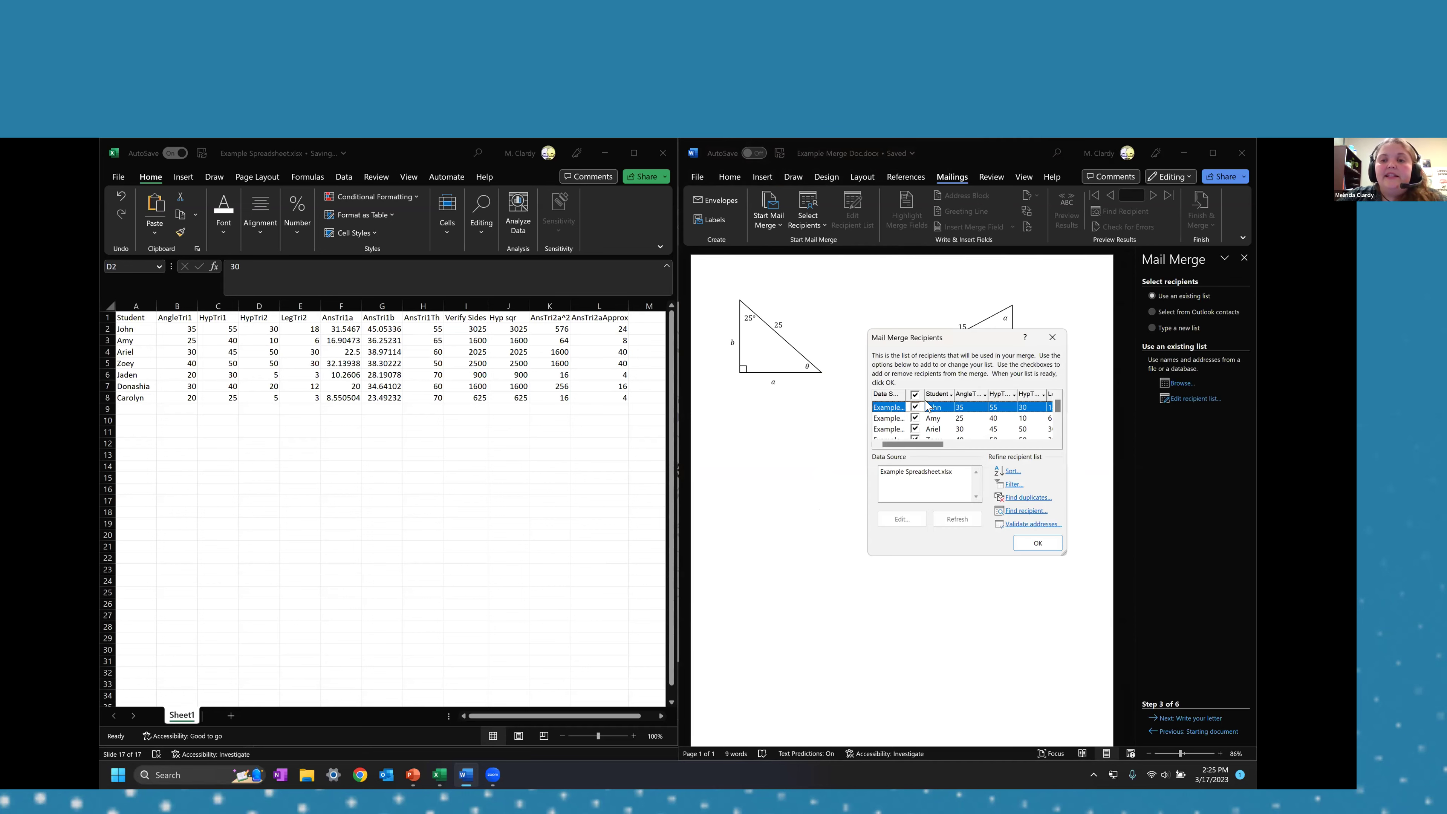
click(1051, 548)
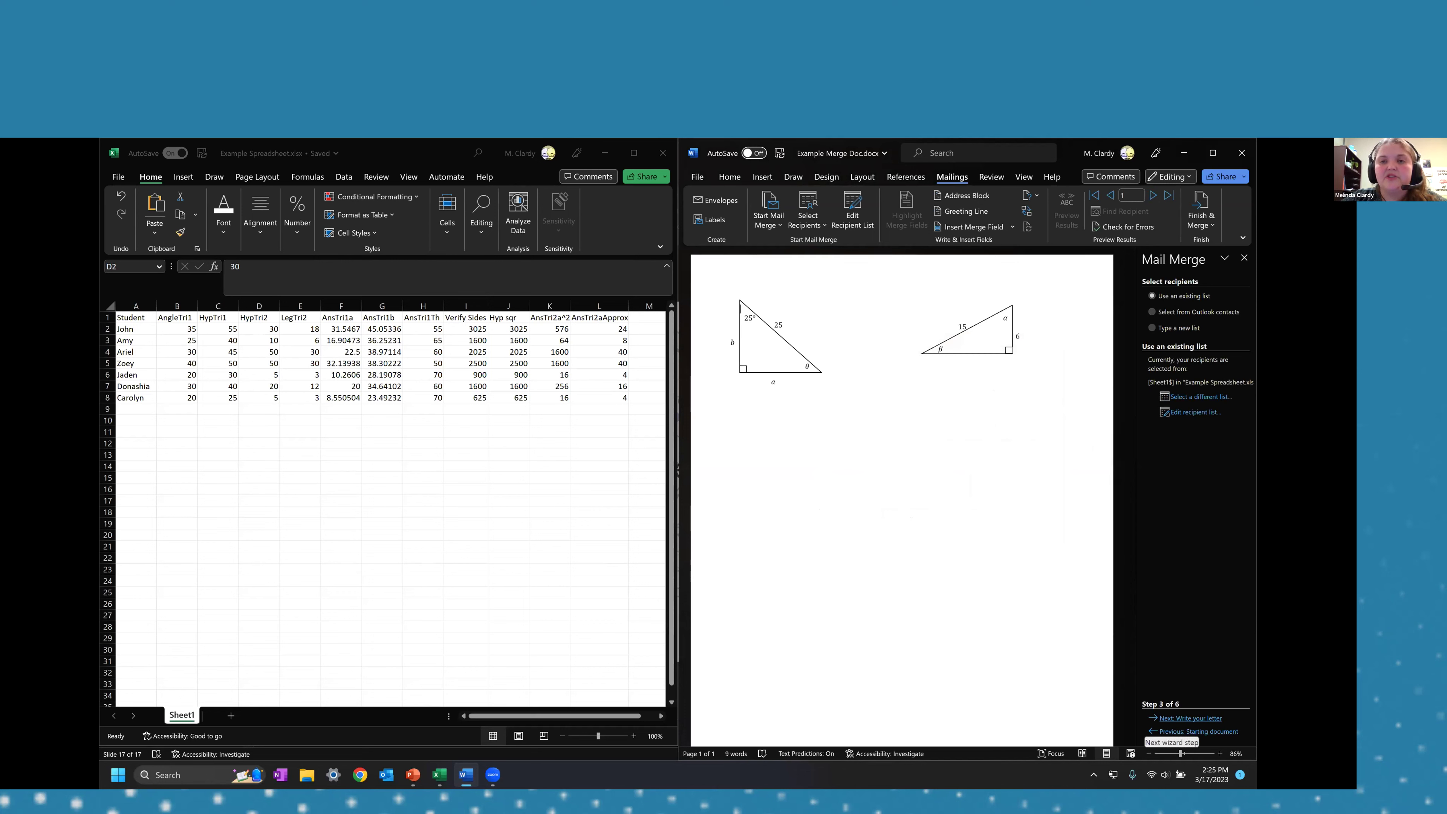
click(1178, 718)
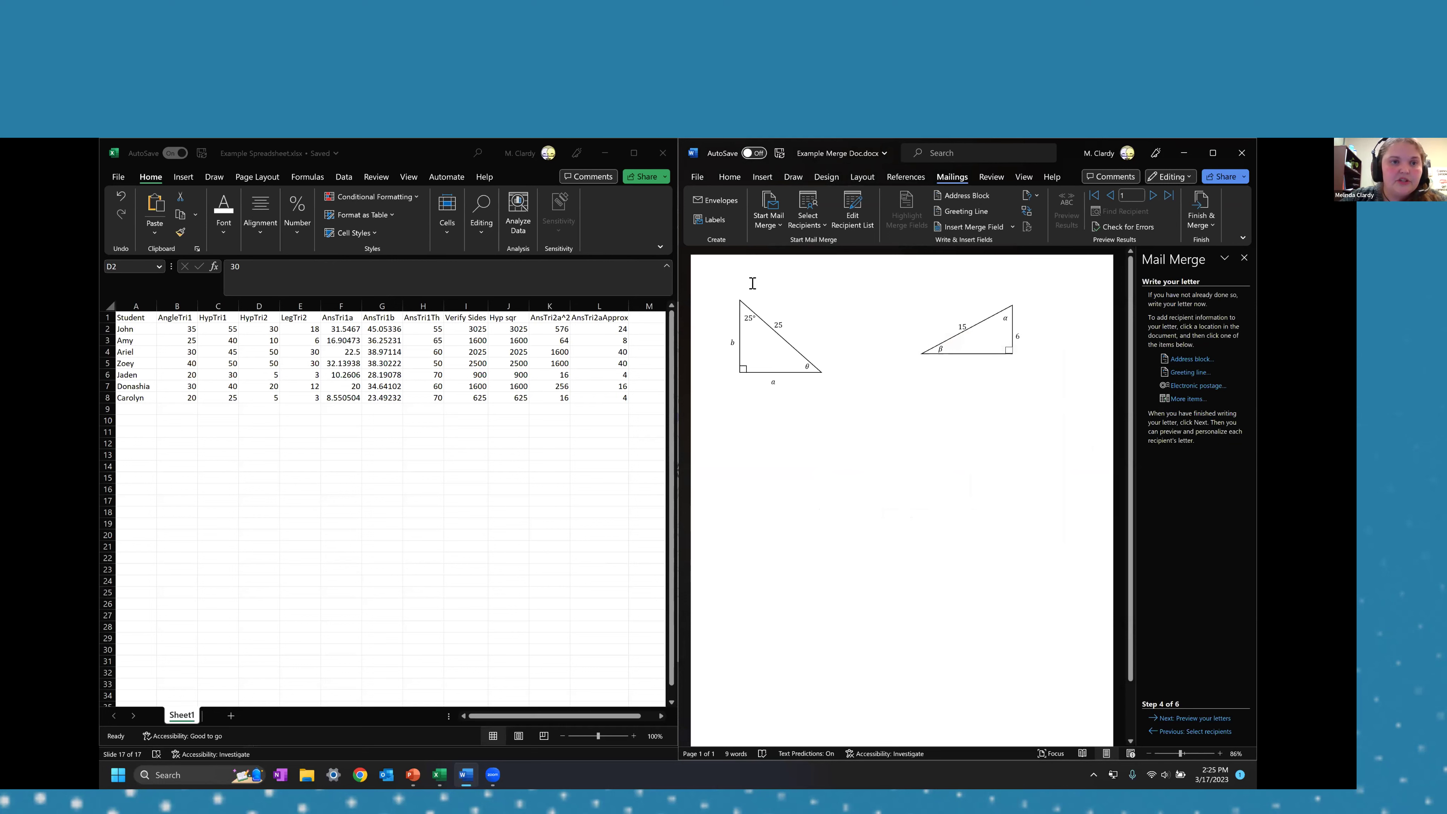
Step: Maximize the document and replace the first triangle's hypotenuse label with the HypTri1 merge field
click(780, 326)
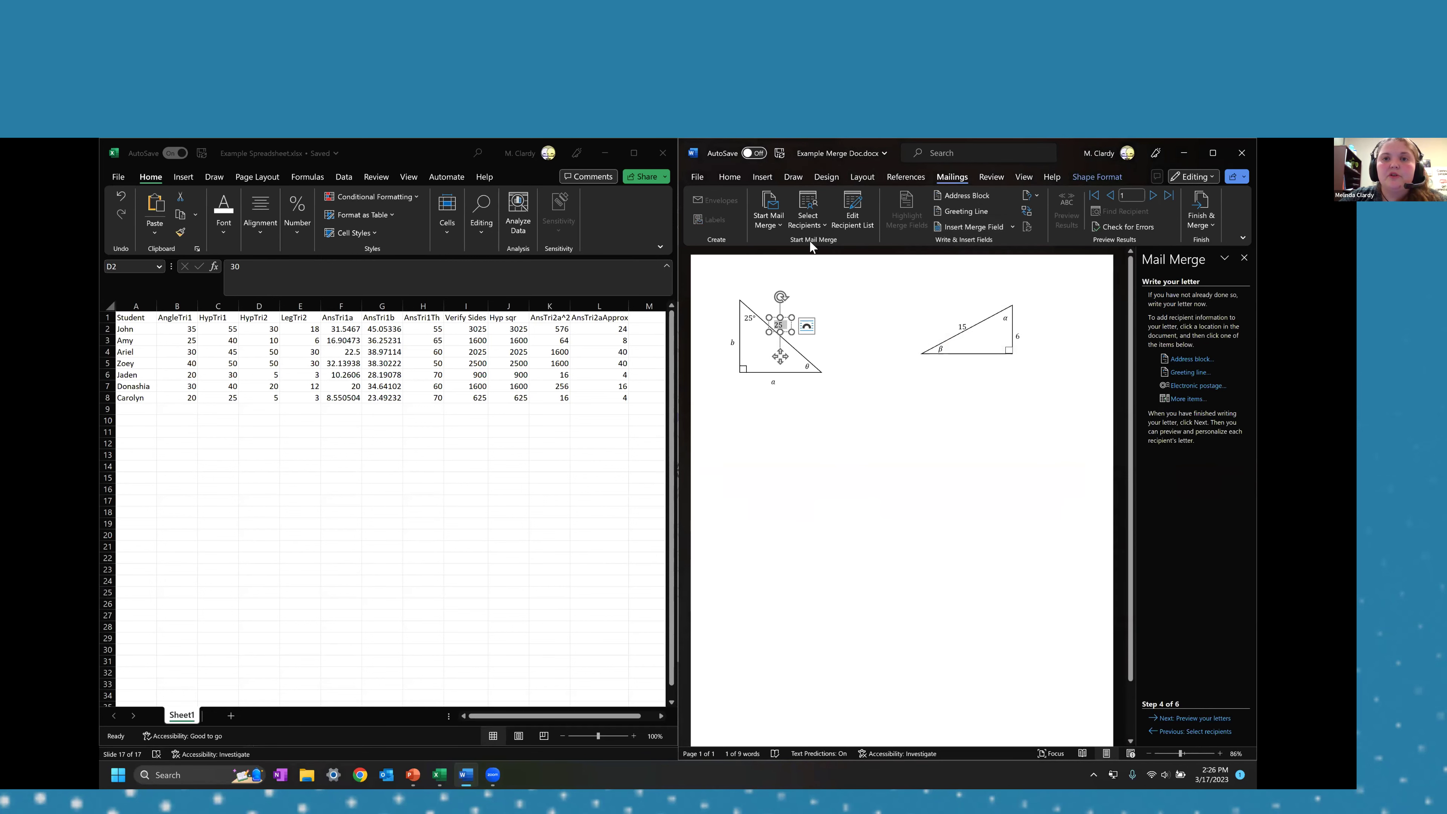
click(1212, 153)
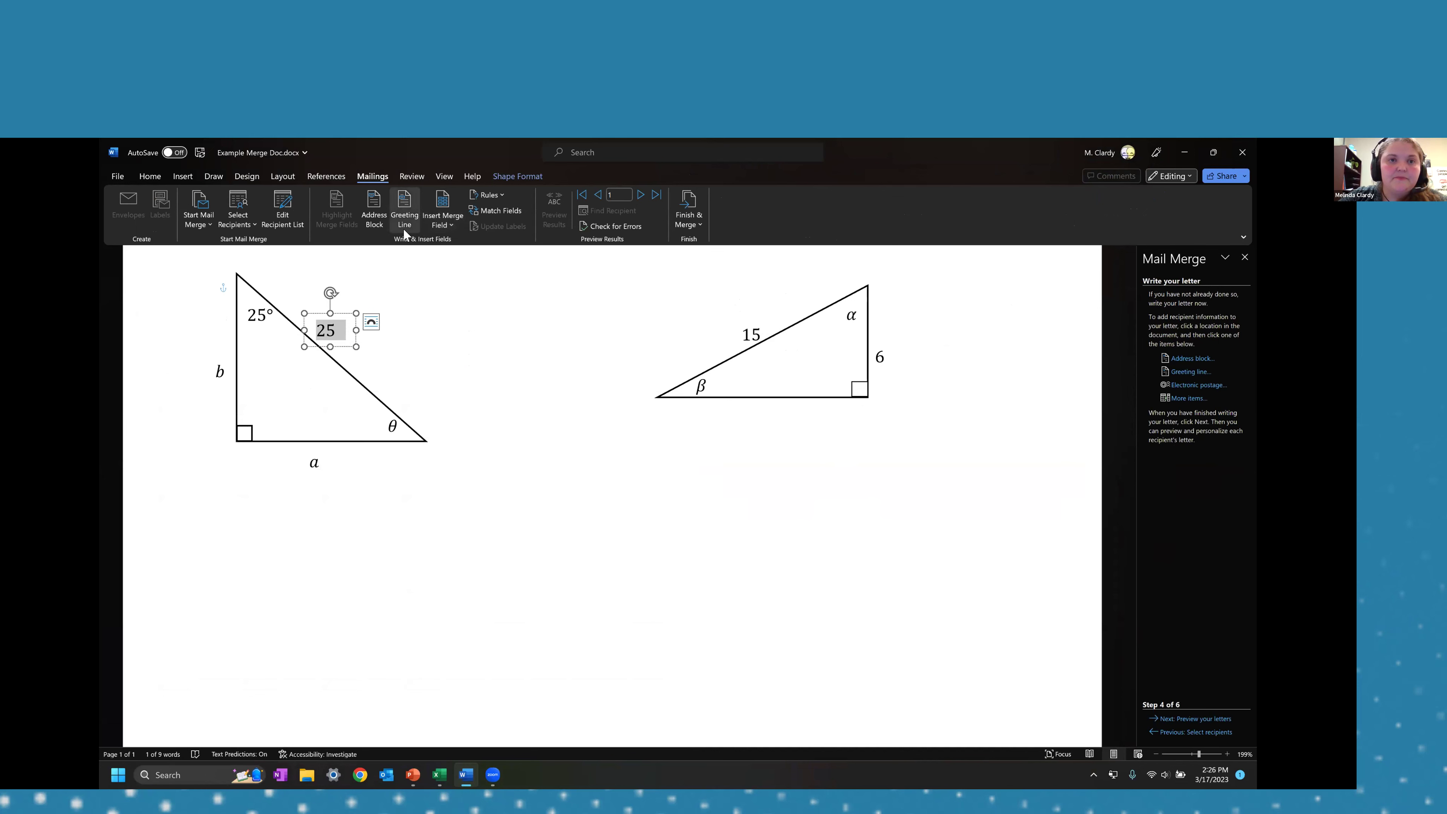
click(439, 227)
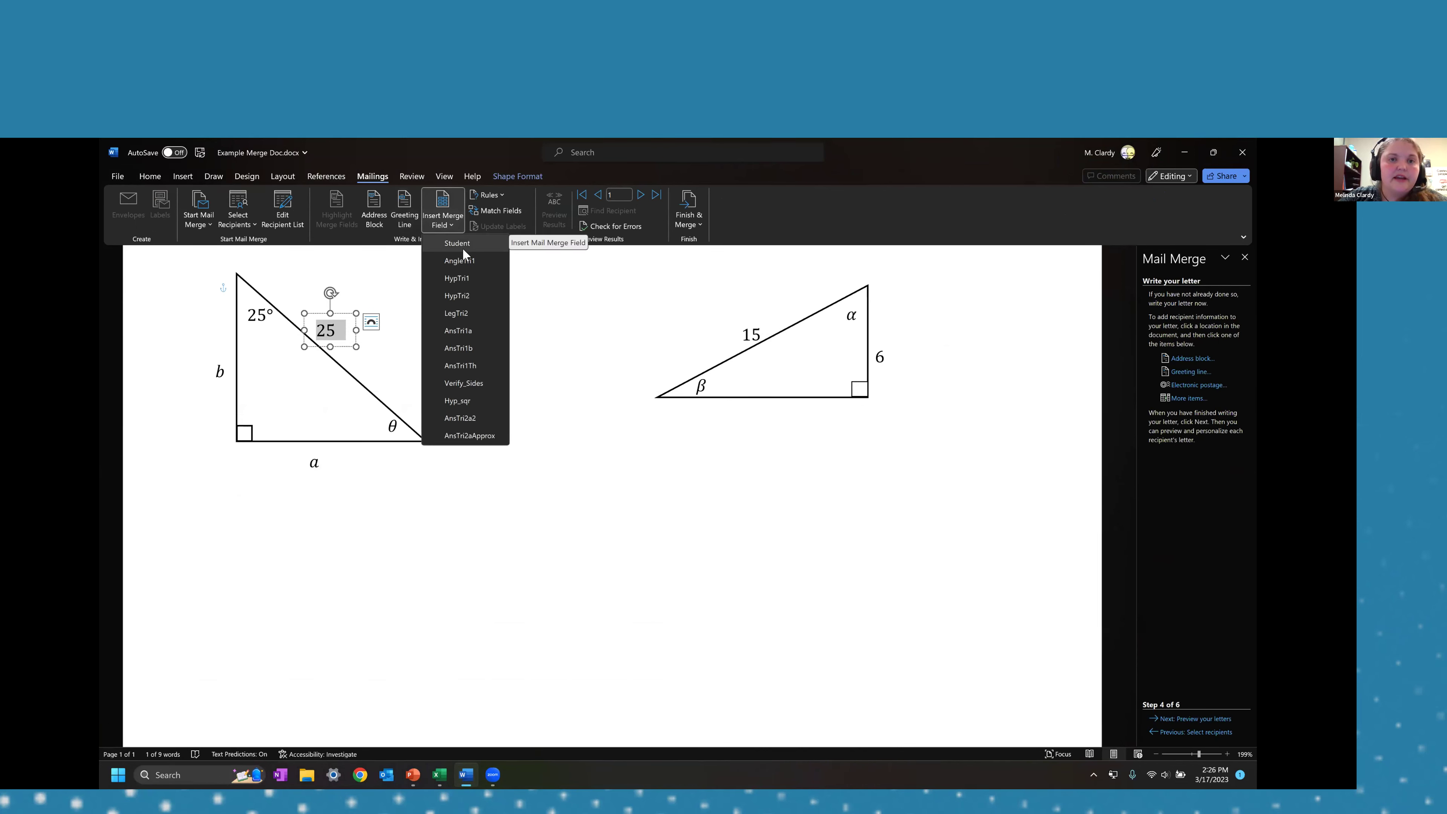
click(481, 284)
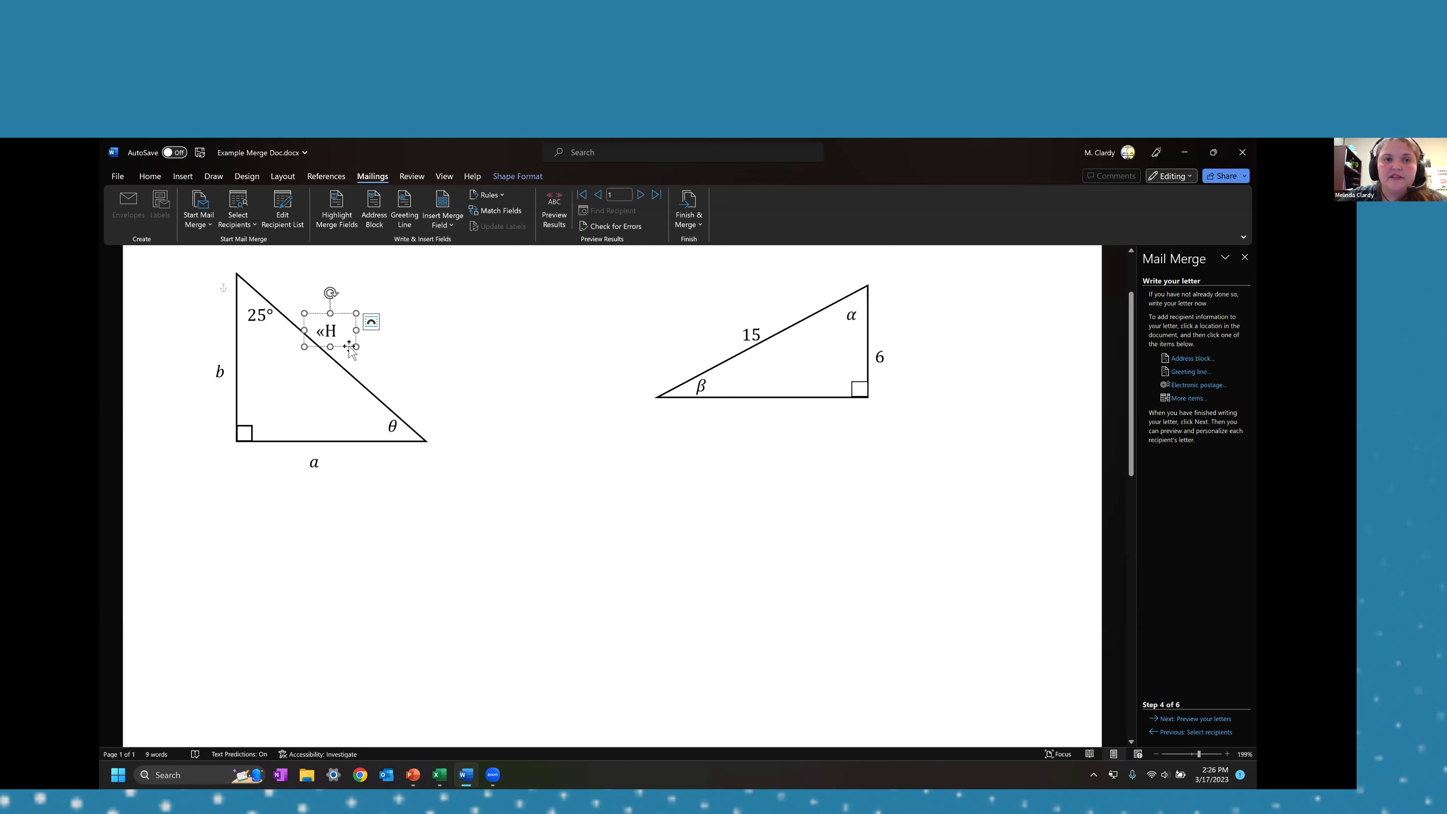
Step: Replace the number in the first triangle's angle label with the AngleTri1 merge field, keeping the degree sign
double_click(266, 313)
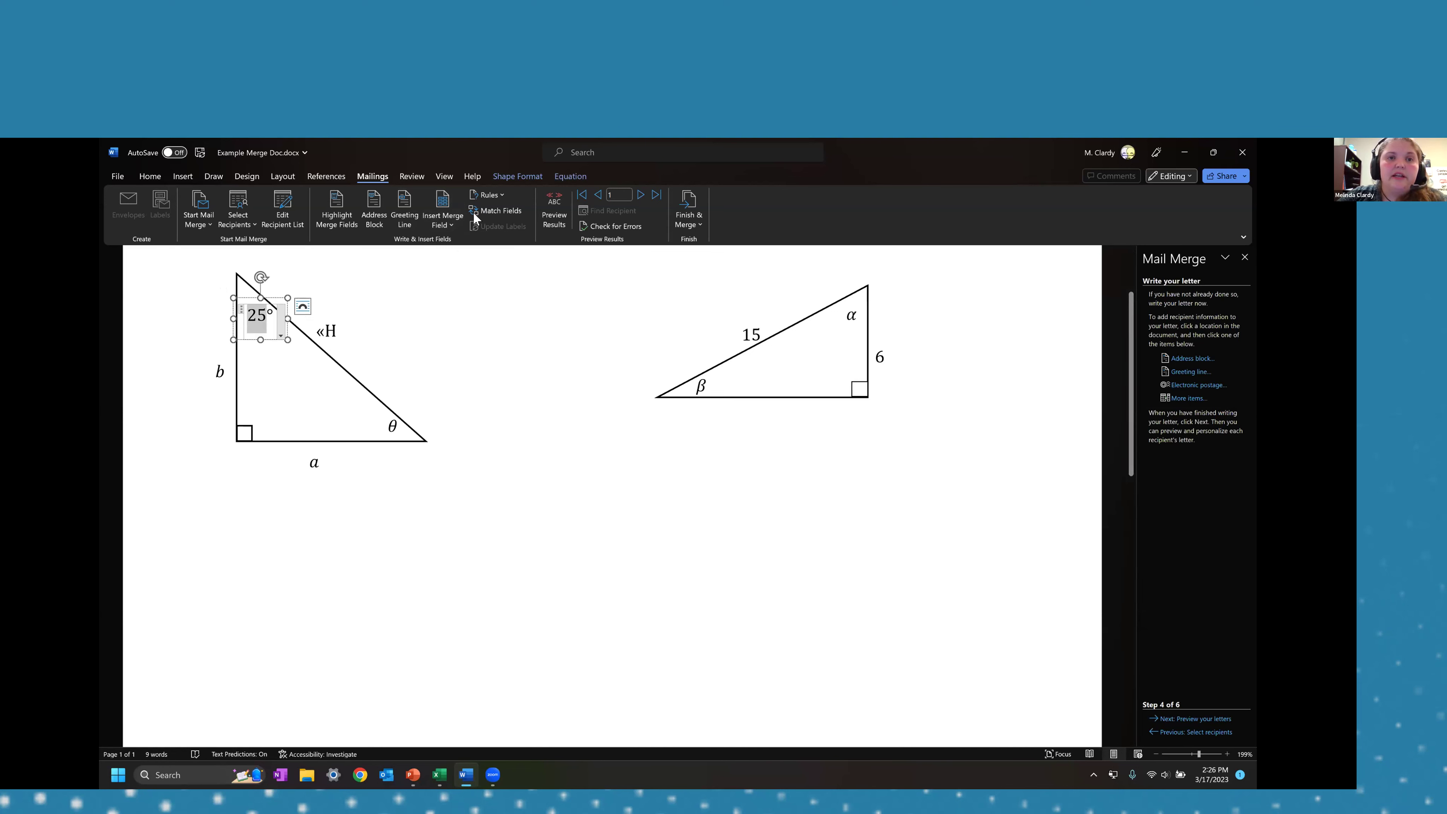
click(451, 225)
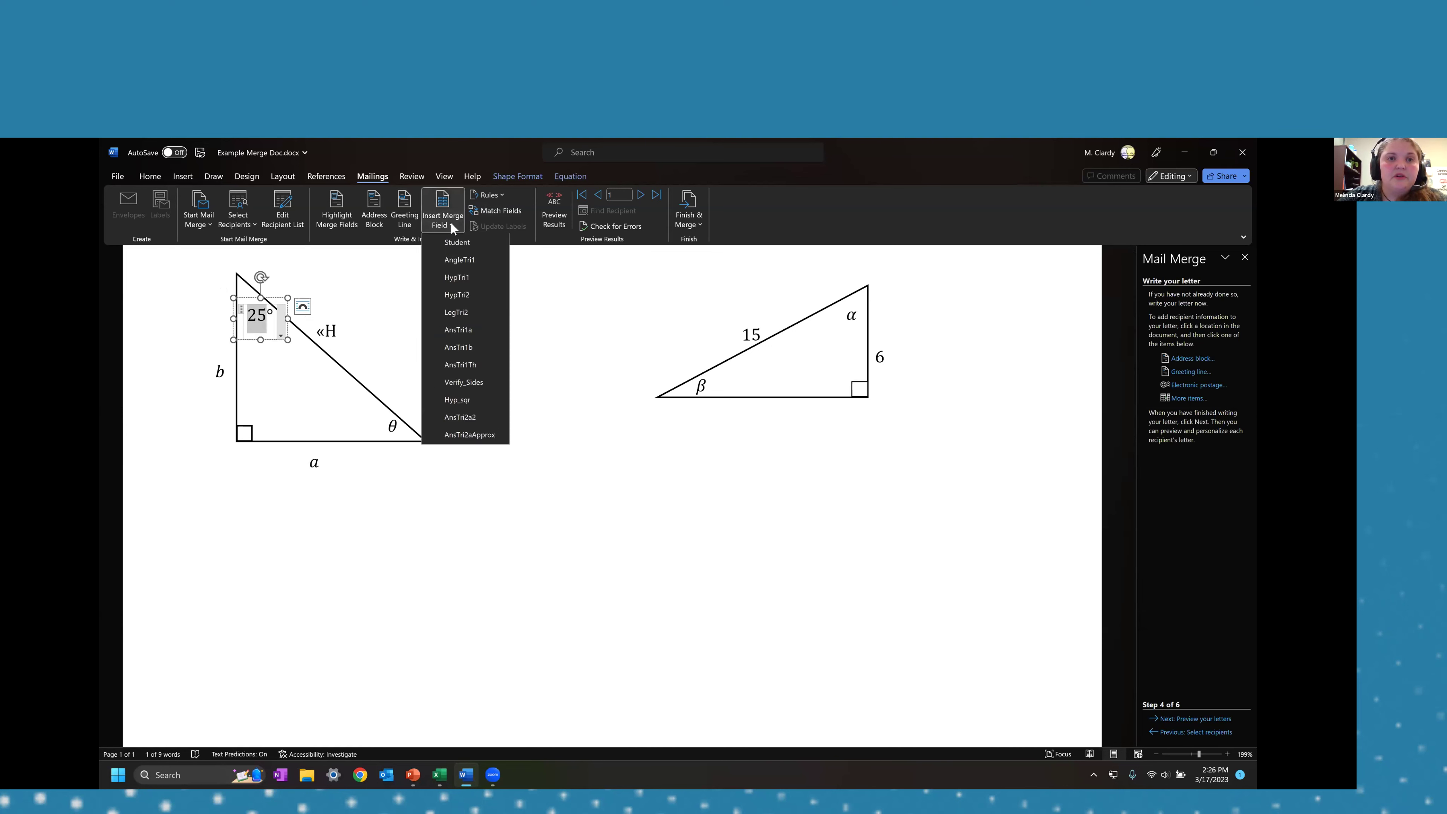
click(470, 261)
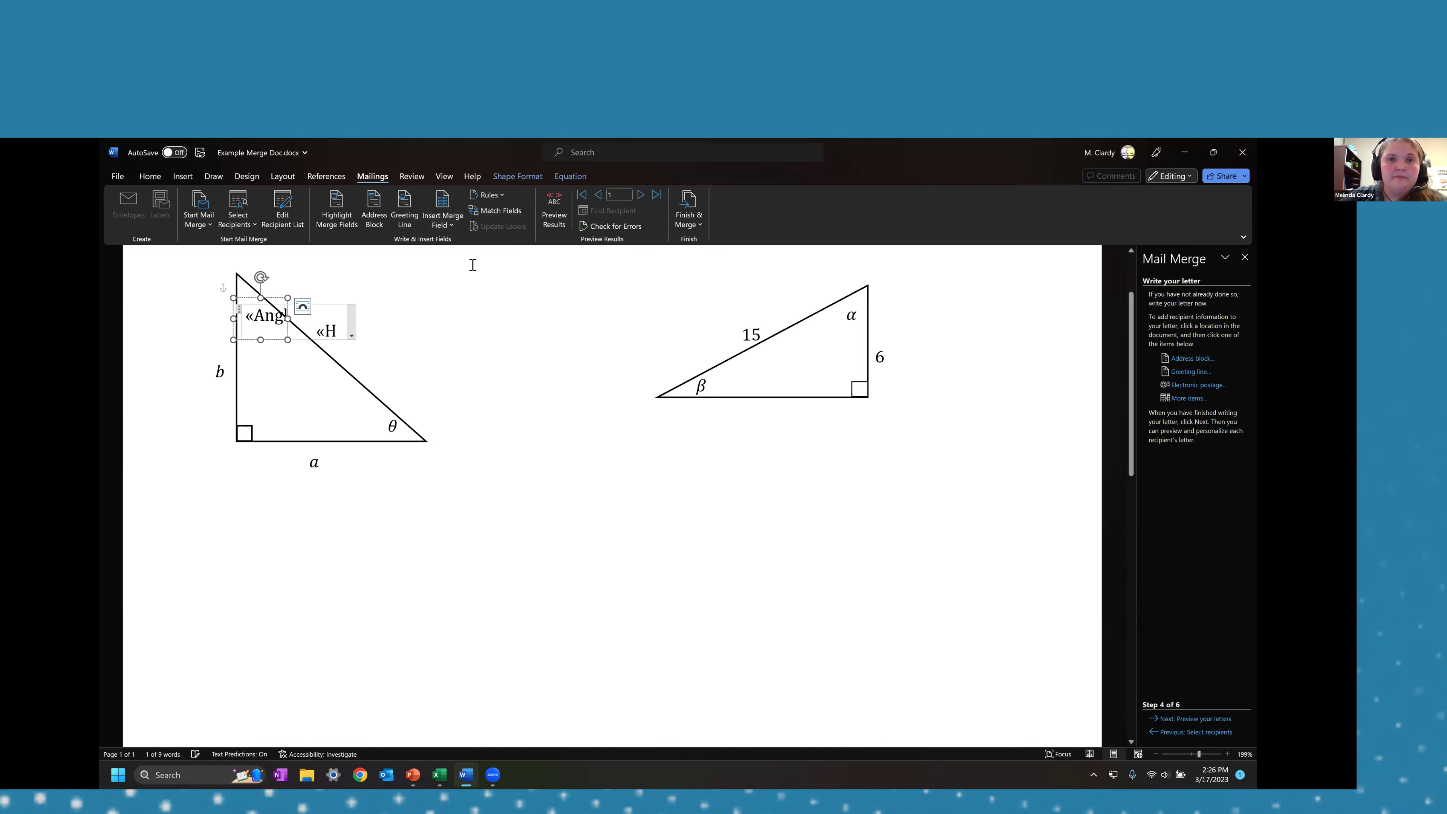
Step: Preview the merged results in the document and highlight its merge fields
scroll(561, 270, up, 1)
click(556, 227)
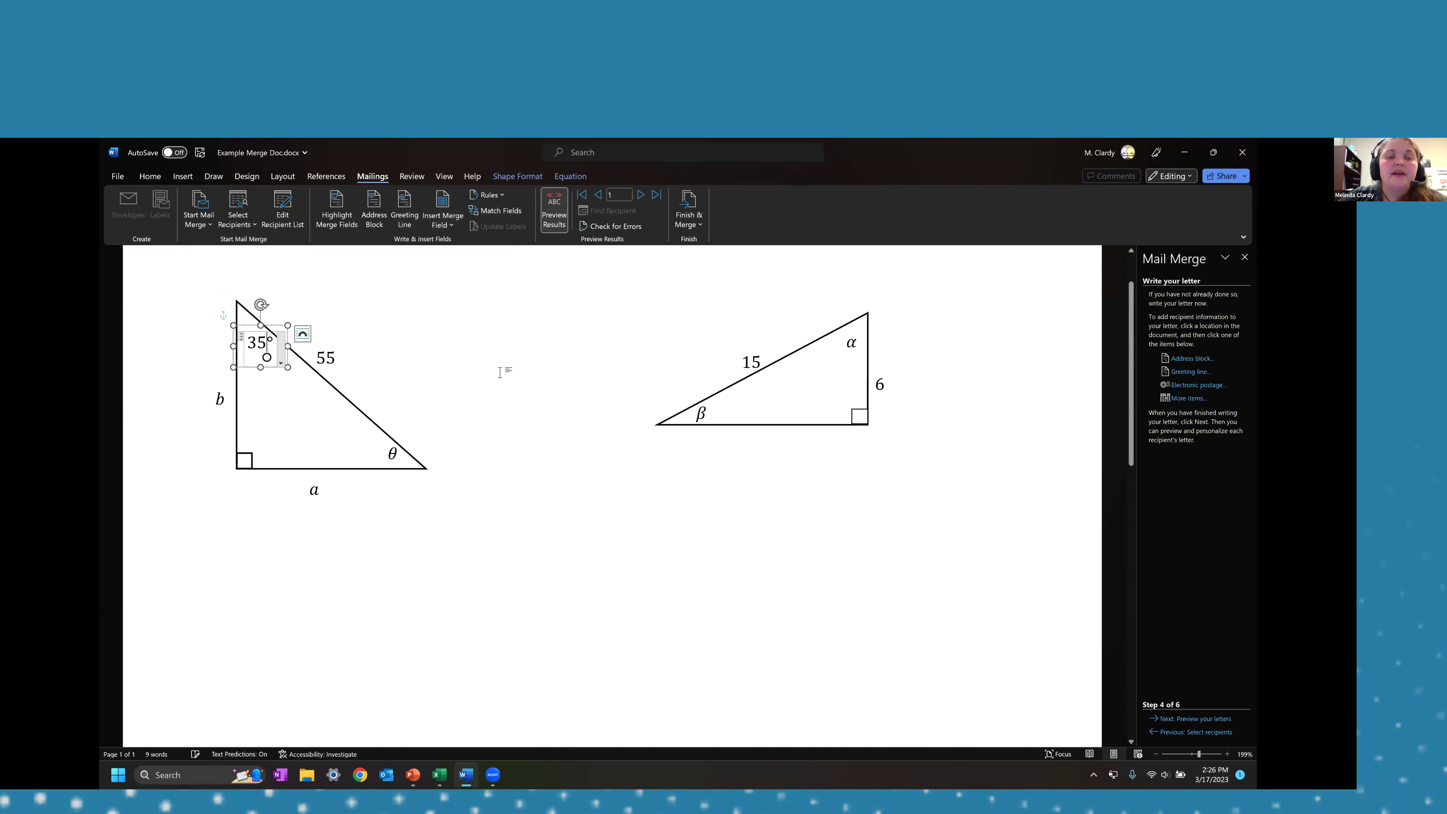
click(551, 230)
click(551, 230)
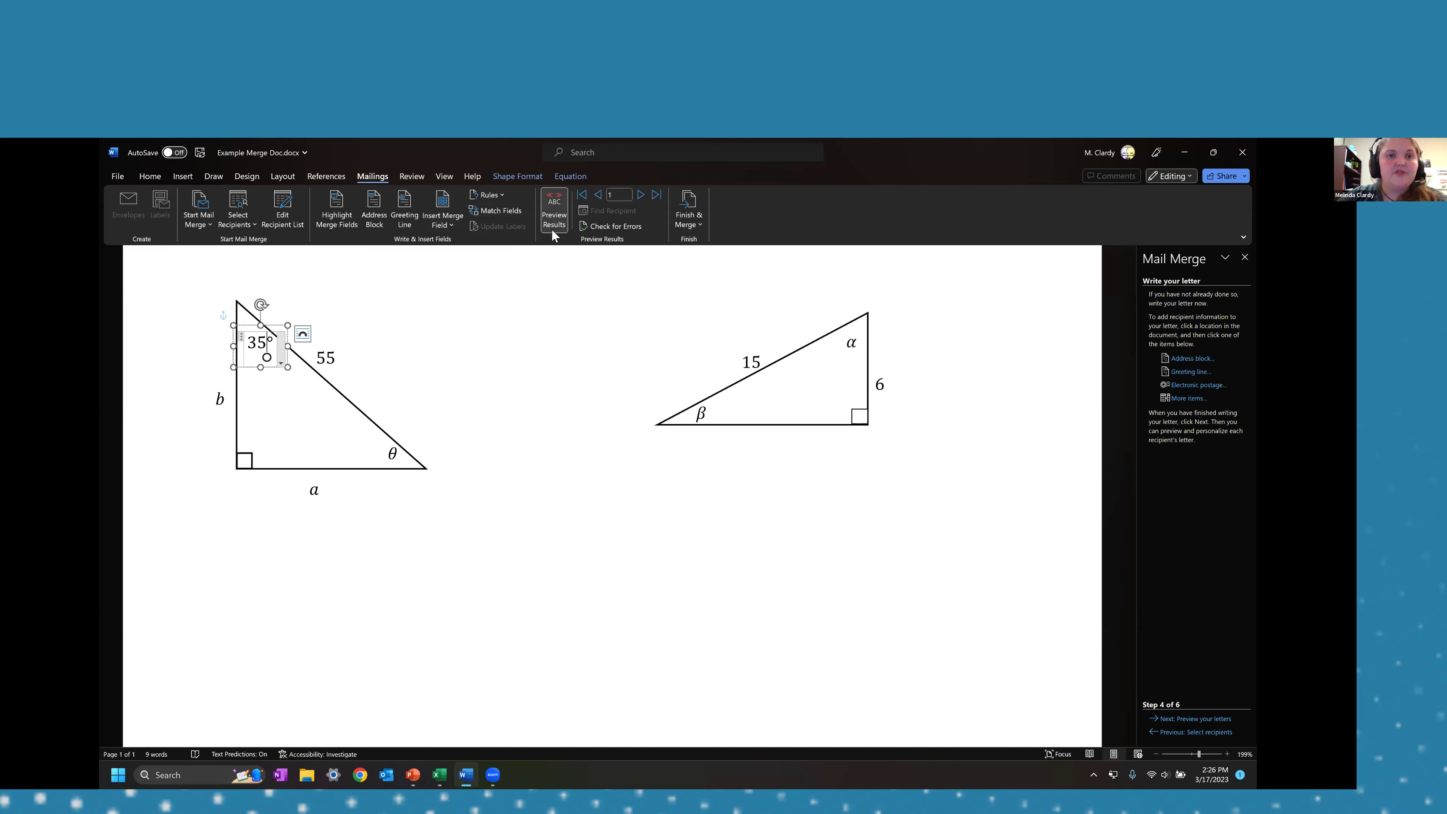
click(336, 223)
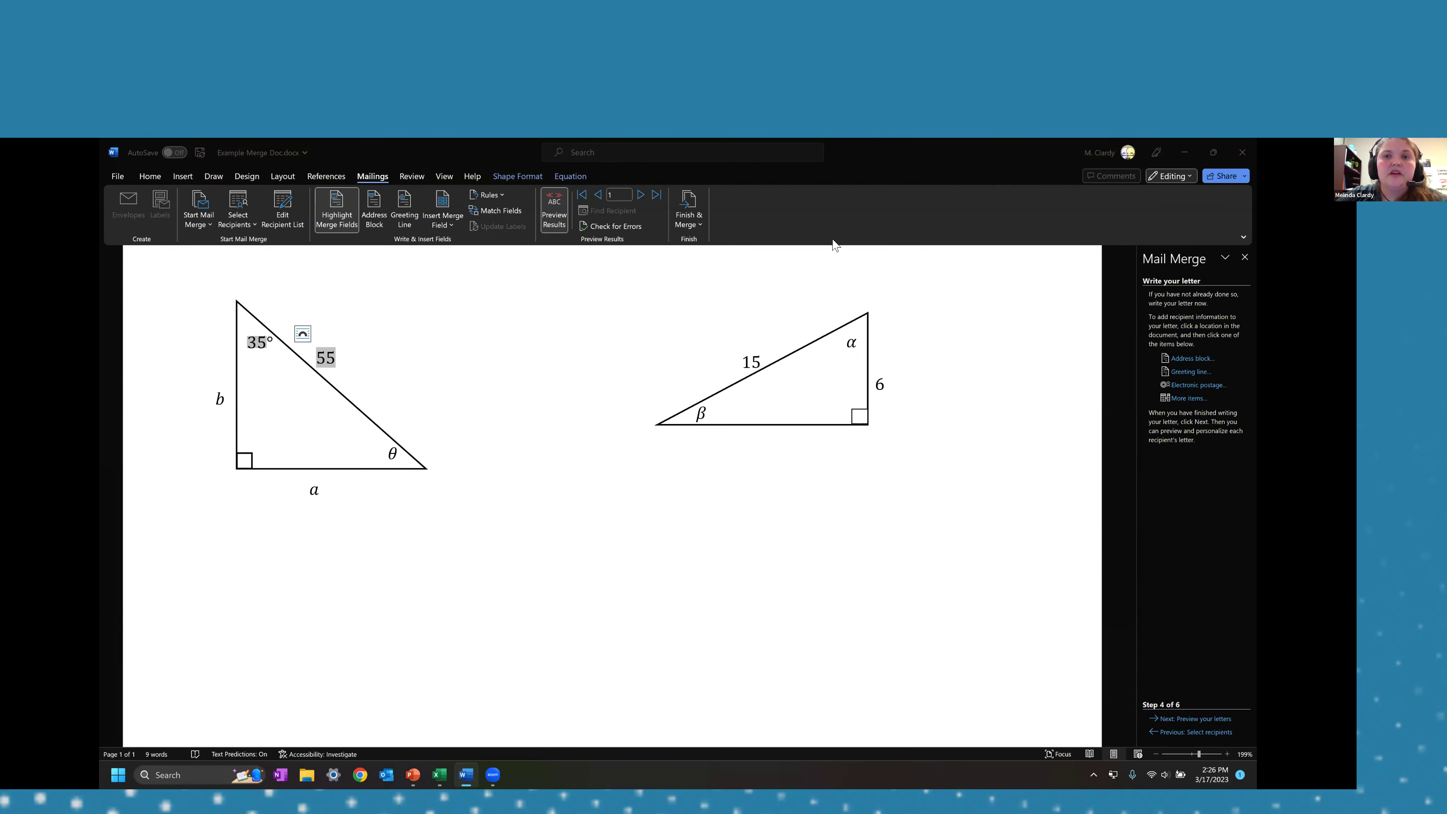
Step: Browse the previewed recipients from record 1 to record 4 to check the first triangle's values
click(642, 196)
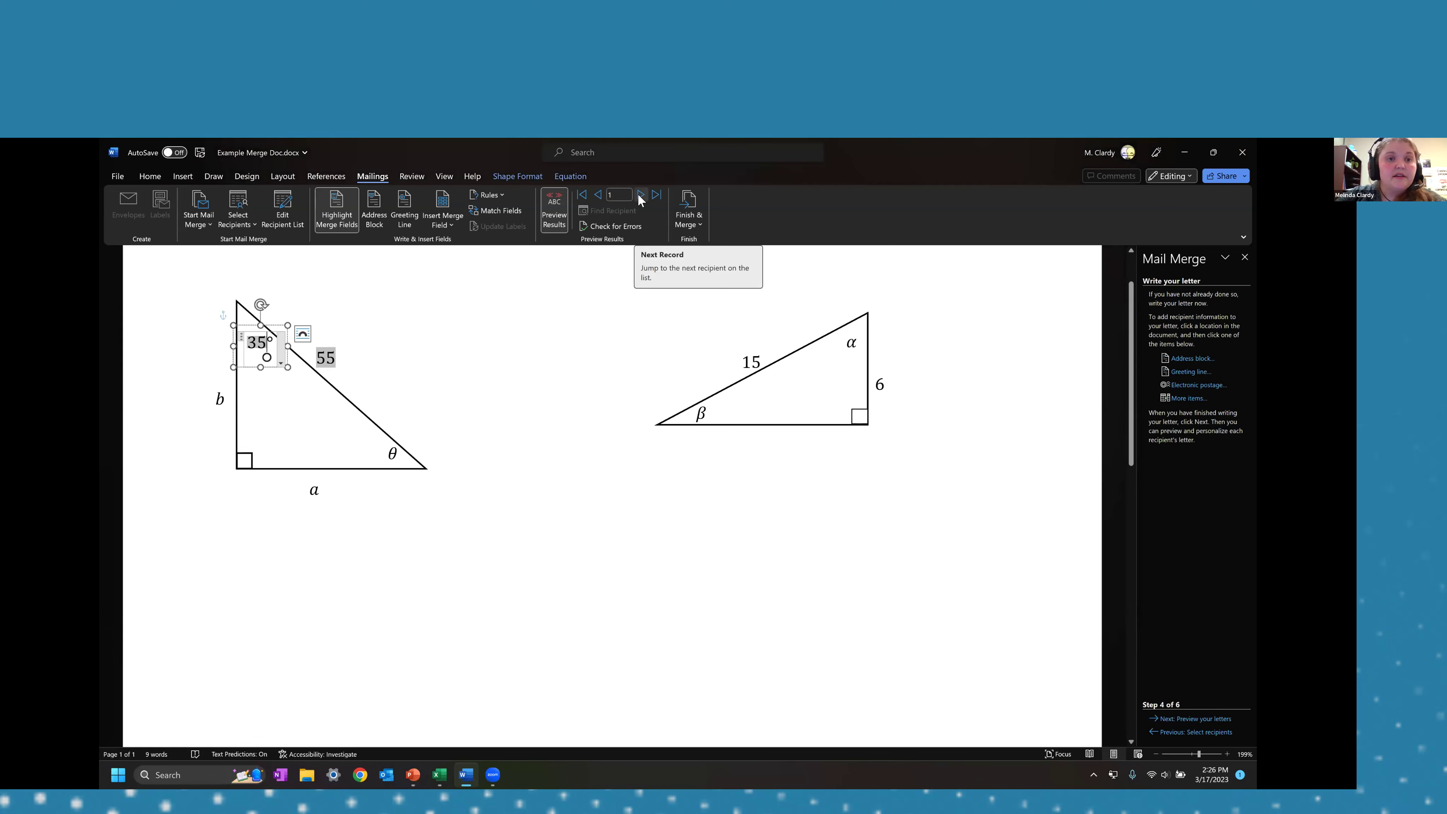
click(641, 194)
click(640, 196)
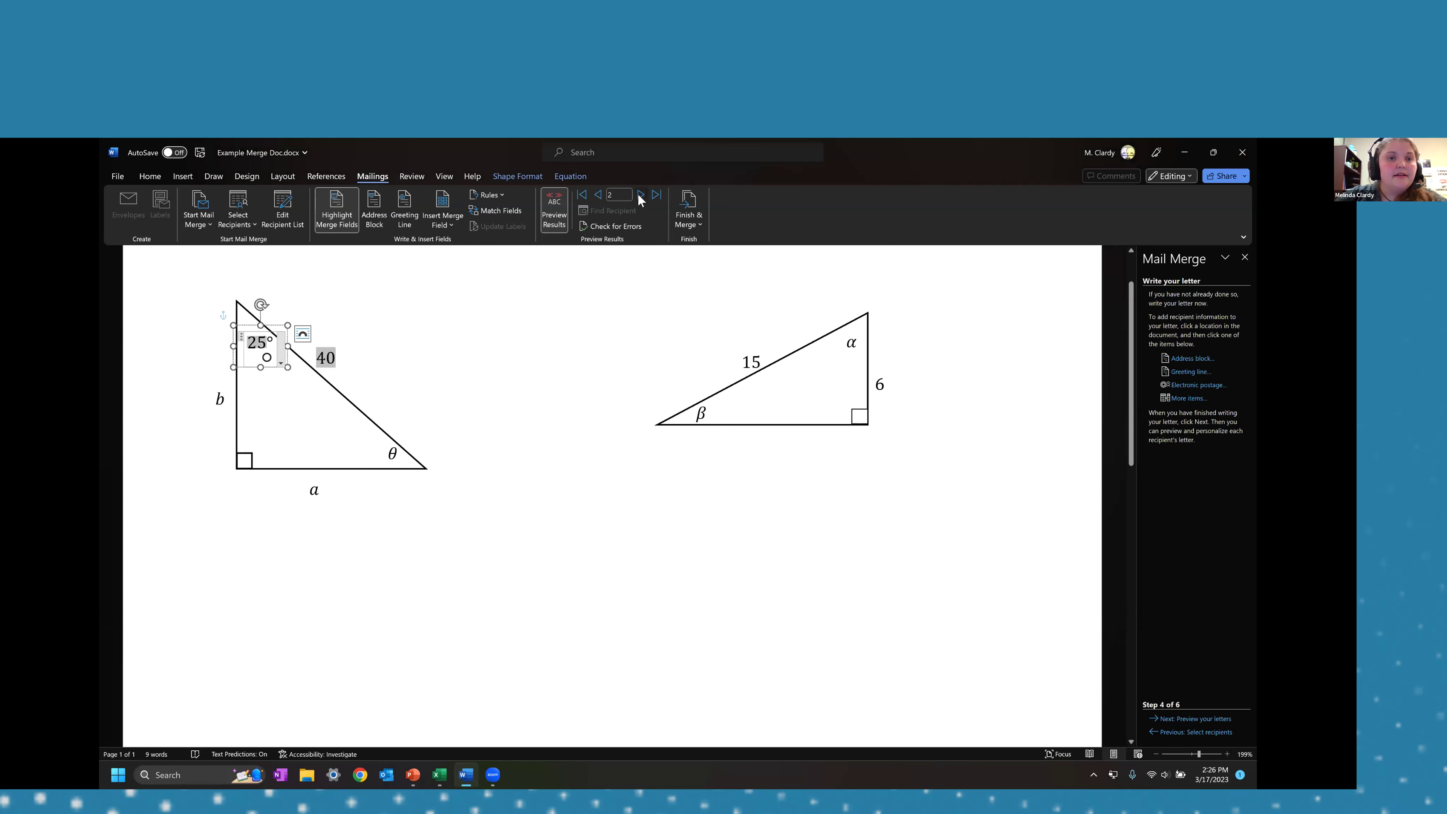
click(640, 195)
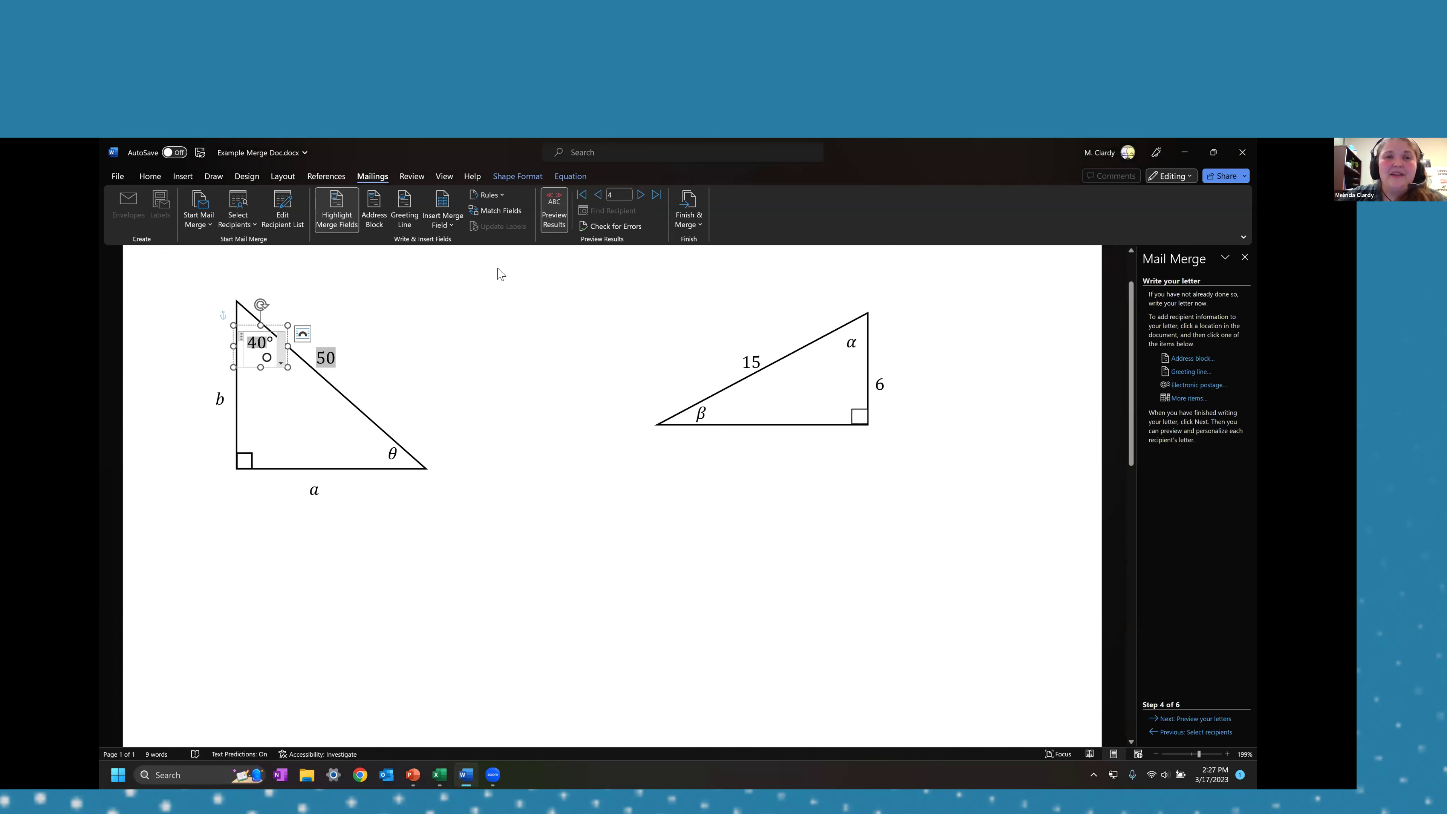
Step: Replace the second triangle's hypotenuse label with the HypTri2 merge field
click(627, 352)
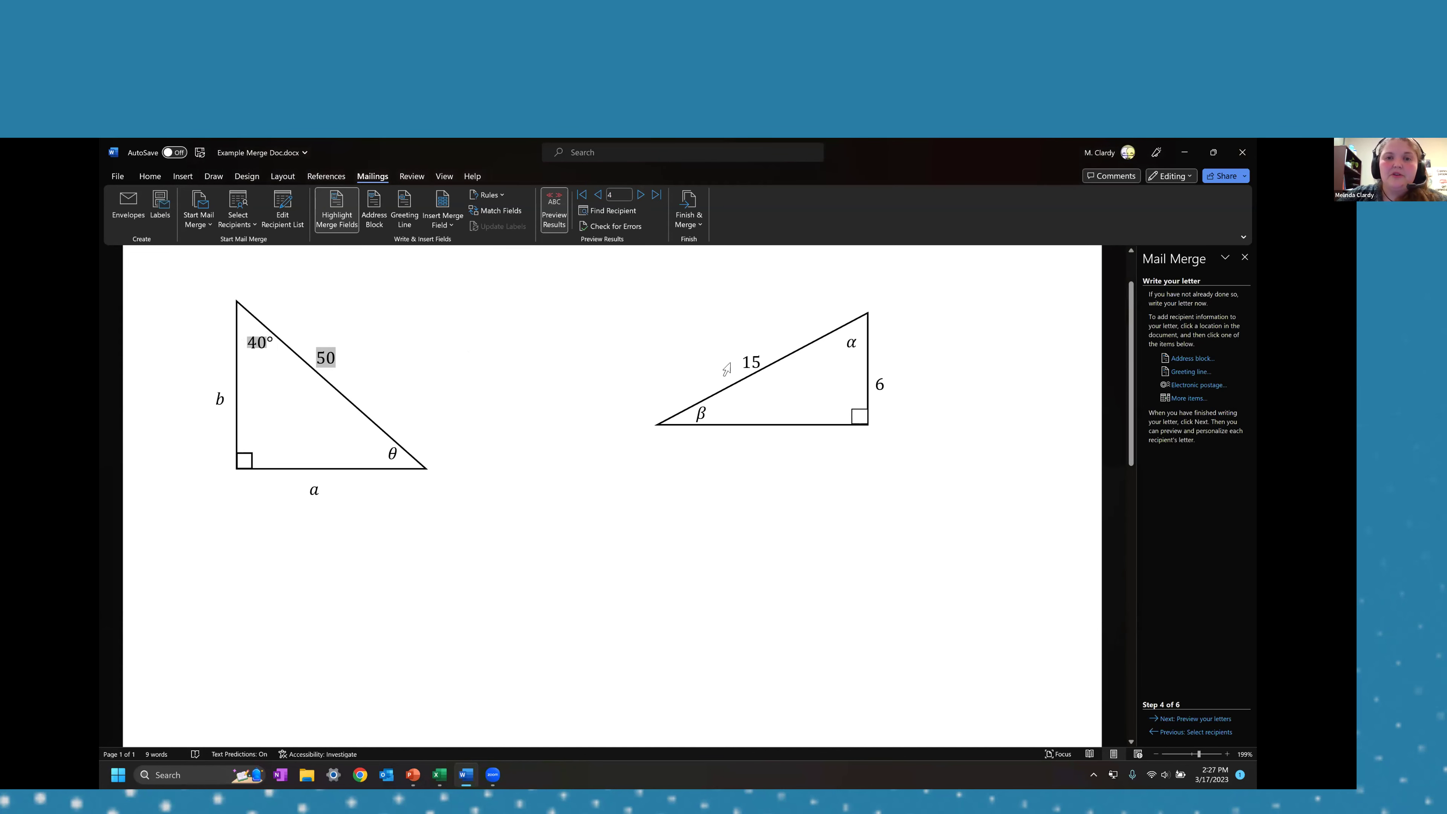
click(750, 362)
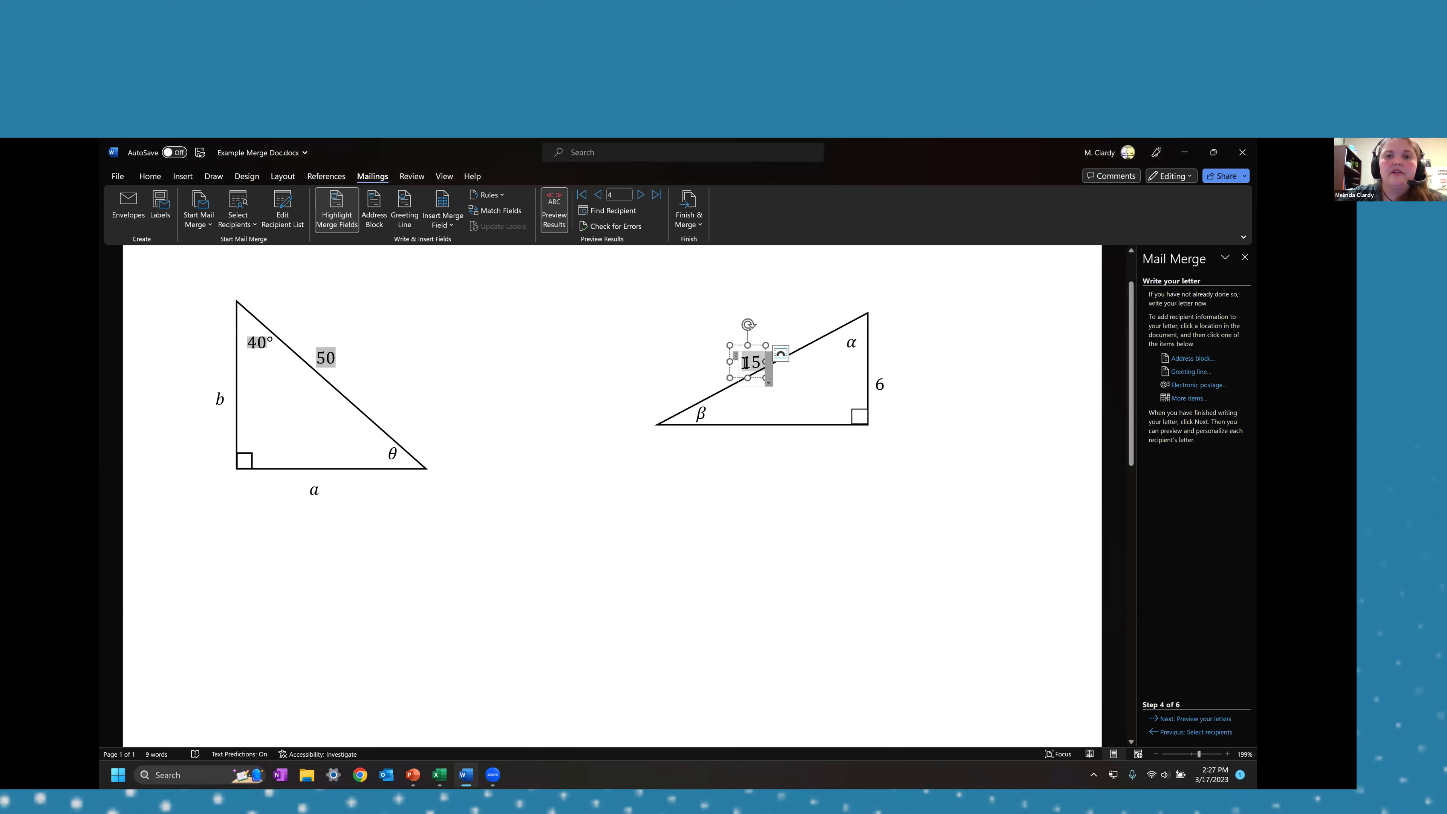
click(453, 226)
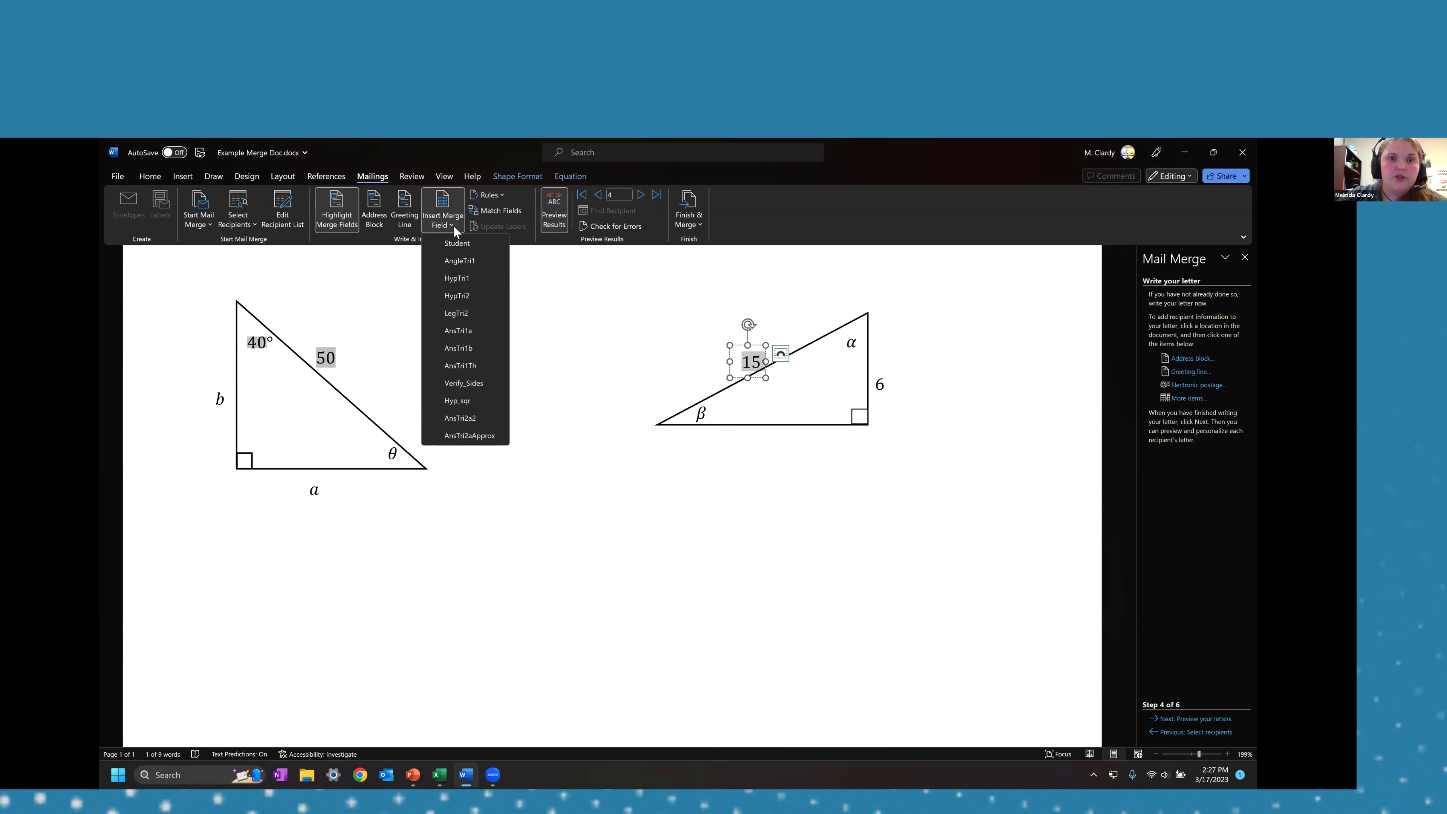
click(472, 293)
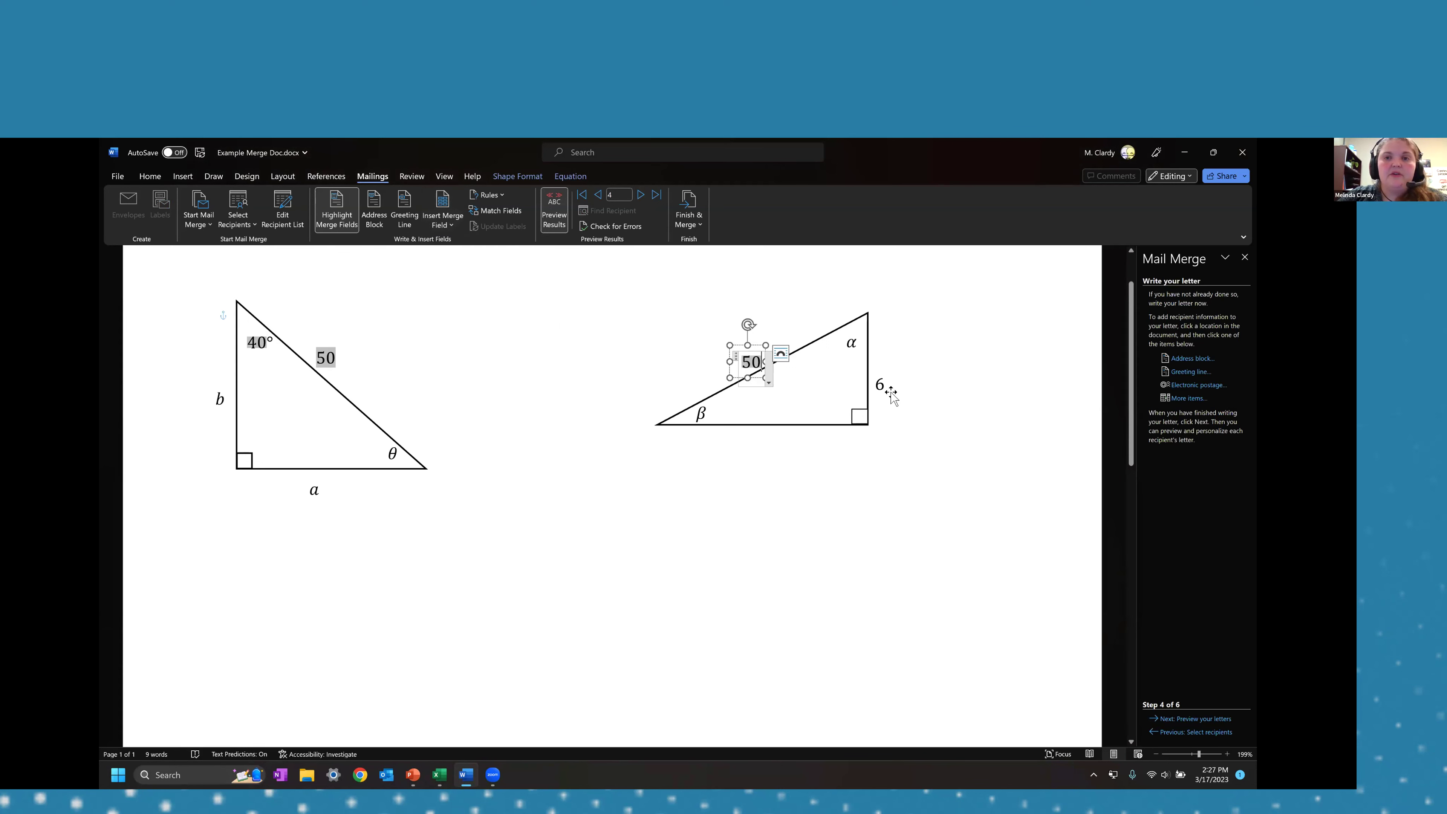
Step: Insert the LegTri2 merge field into the second triangle's vertical leg label, before the existing number
click(874, 386)
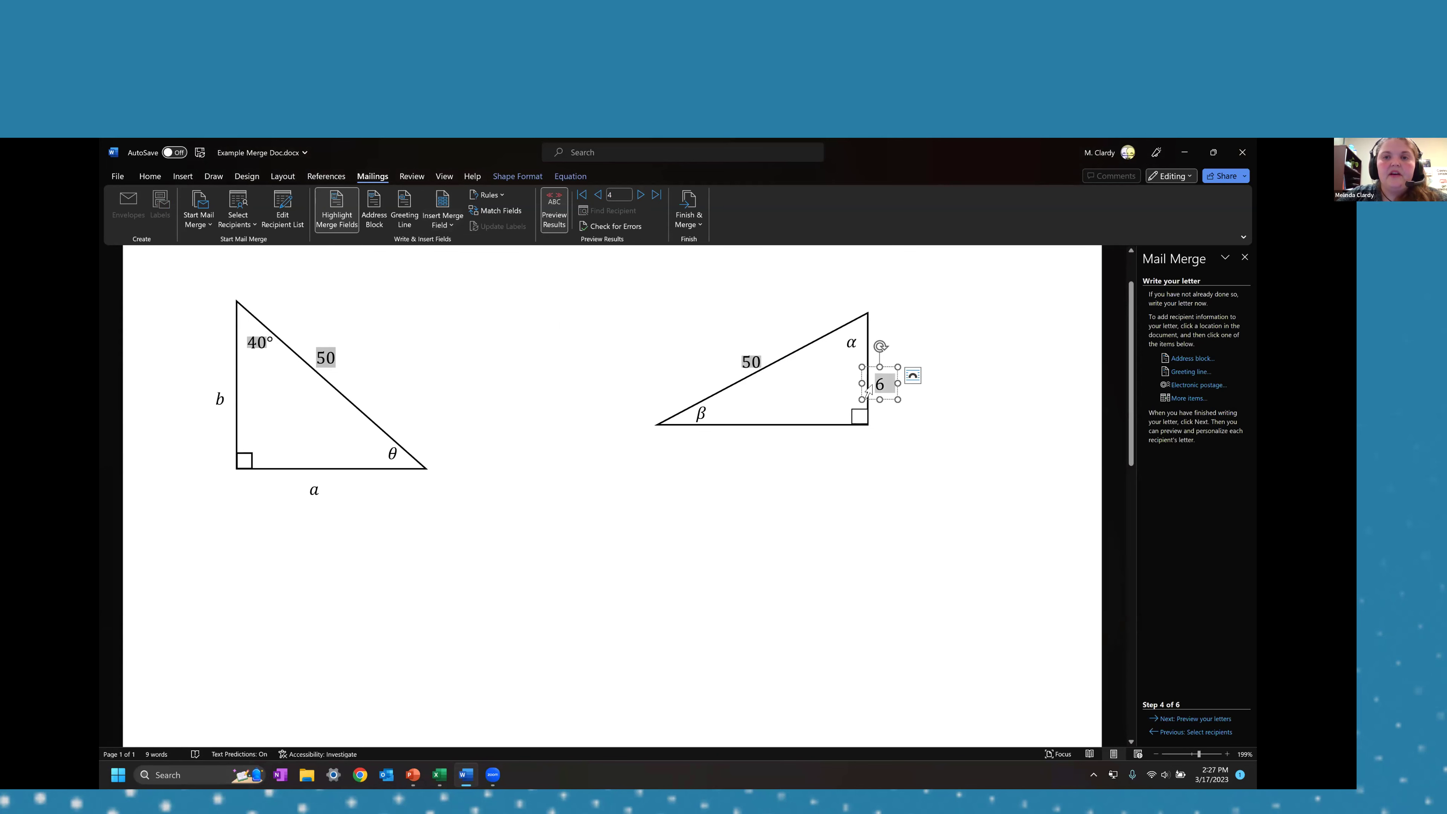
scroll(620, 251, up, 1)
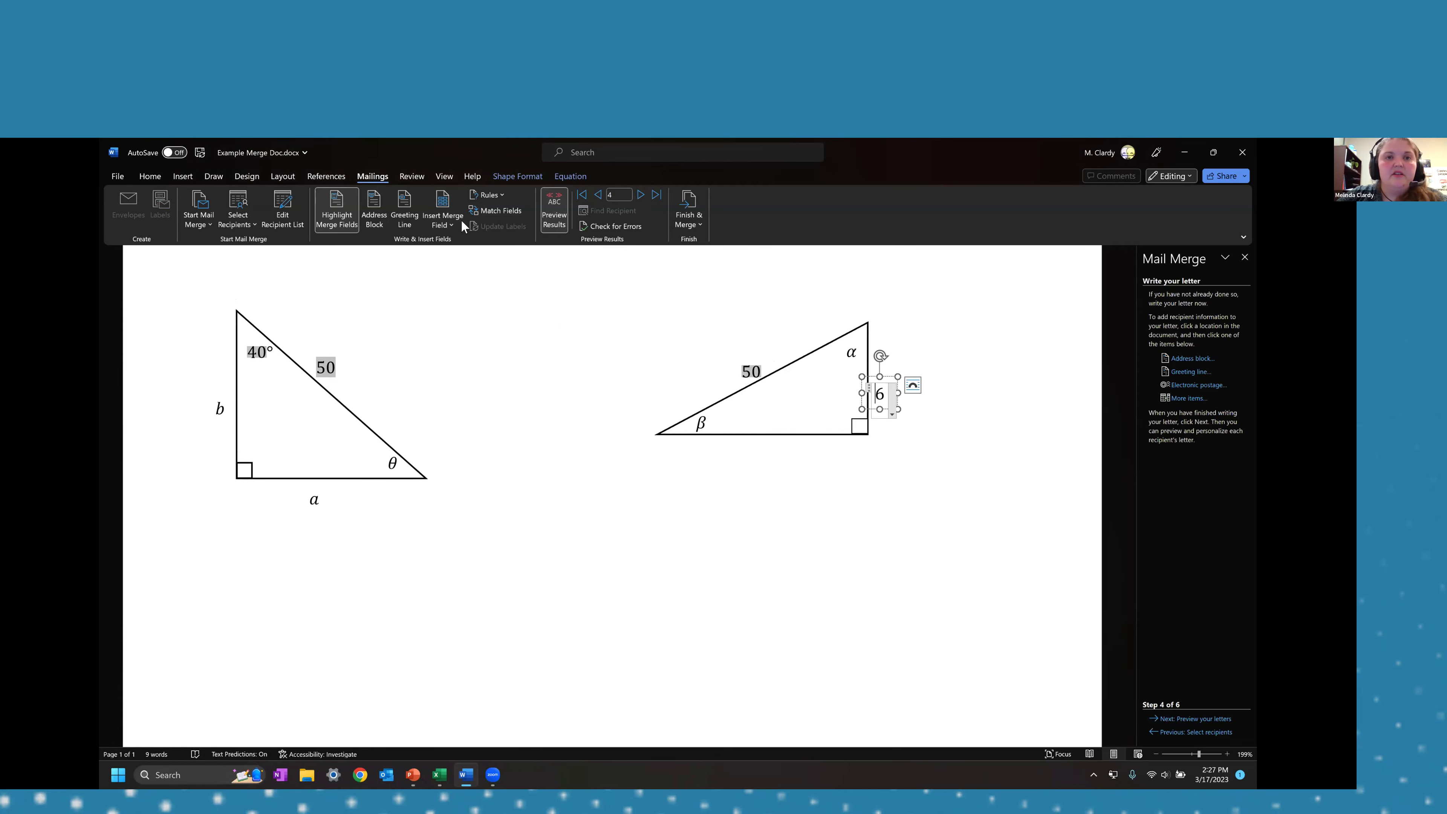
click(443, 222)
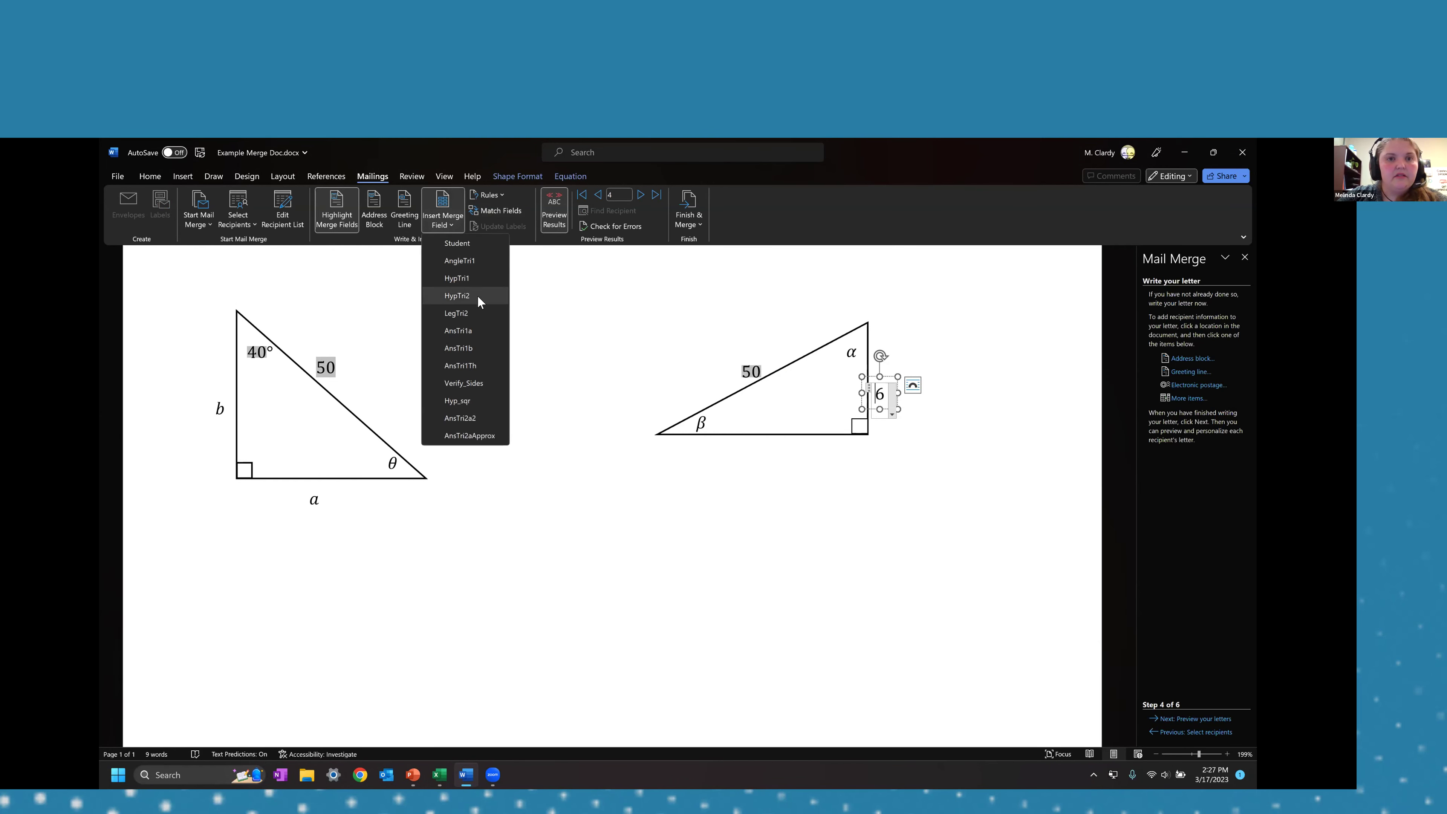
click(473, 313)
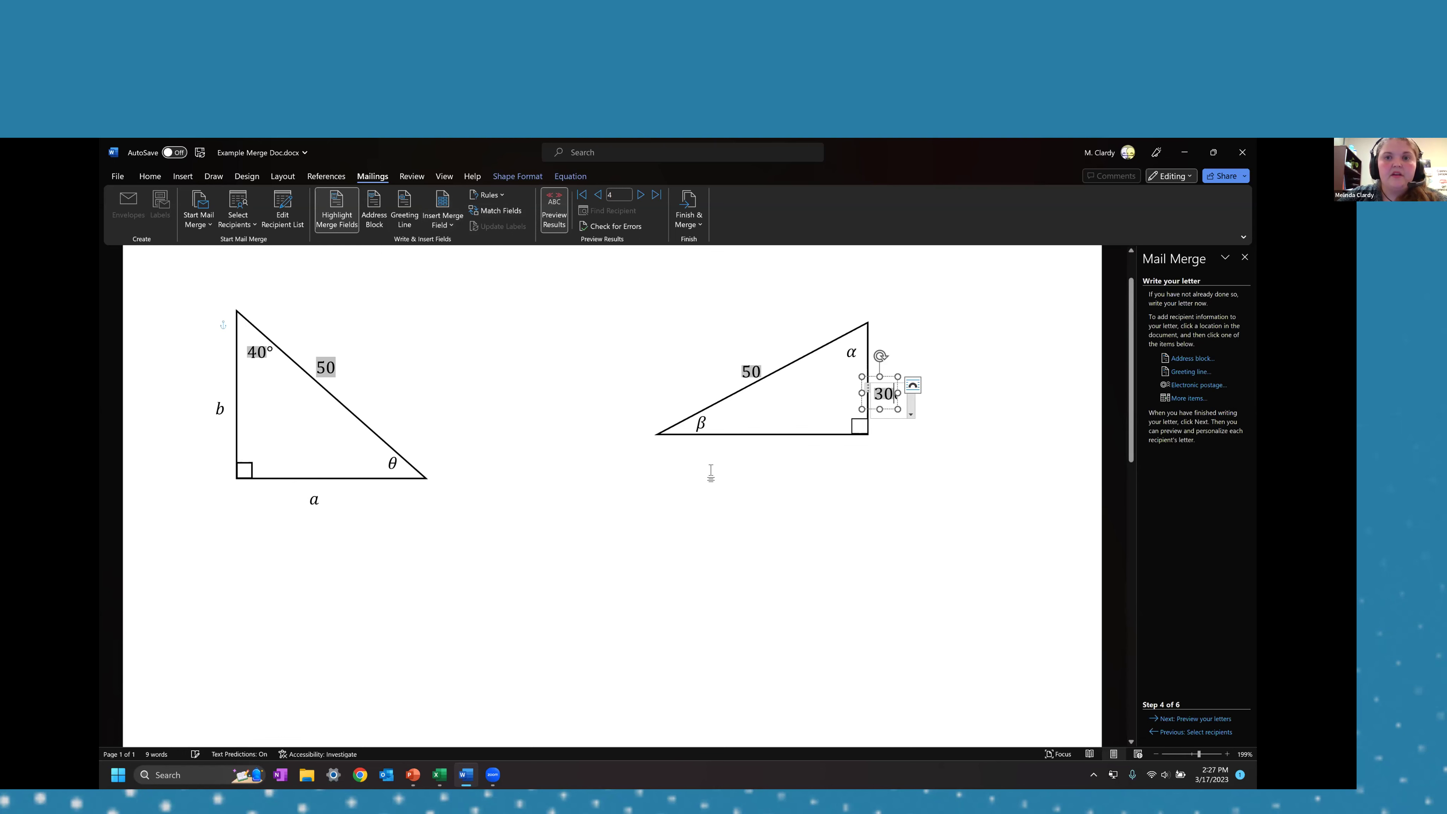
click(593, 421)
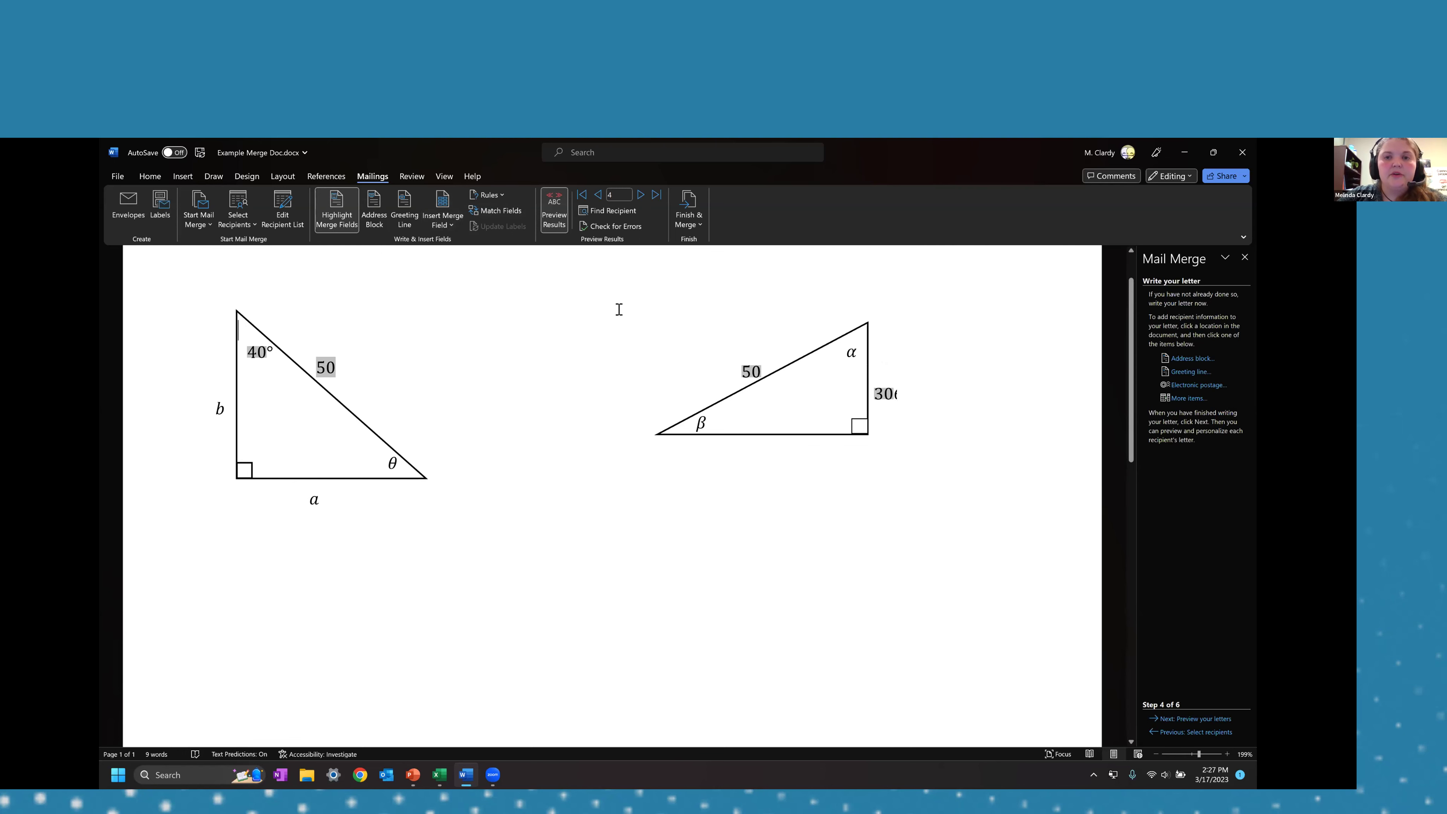
Step: Browse the previewed recipients through record 7 and return to the first record
click(640, 195)
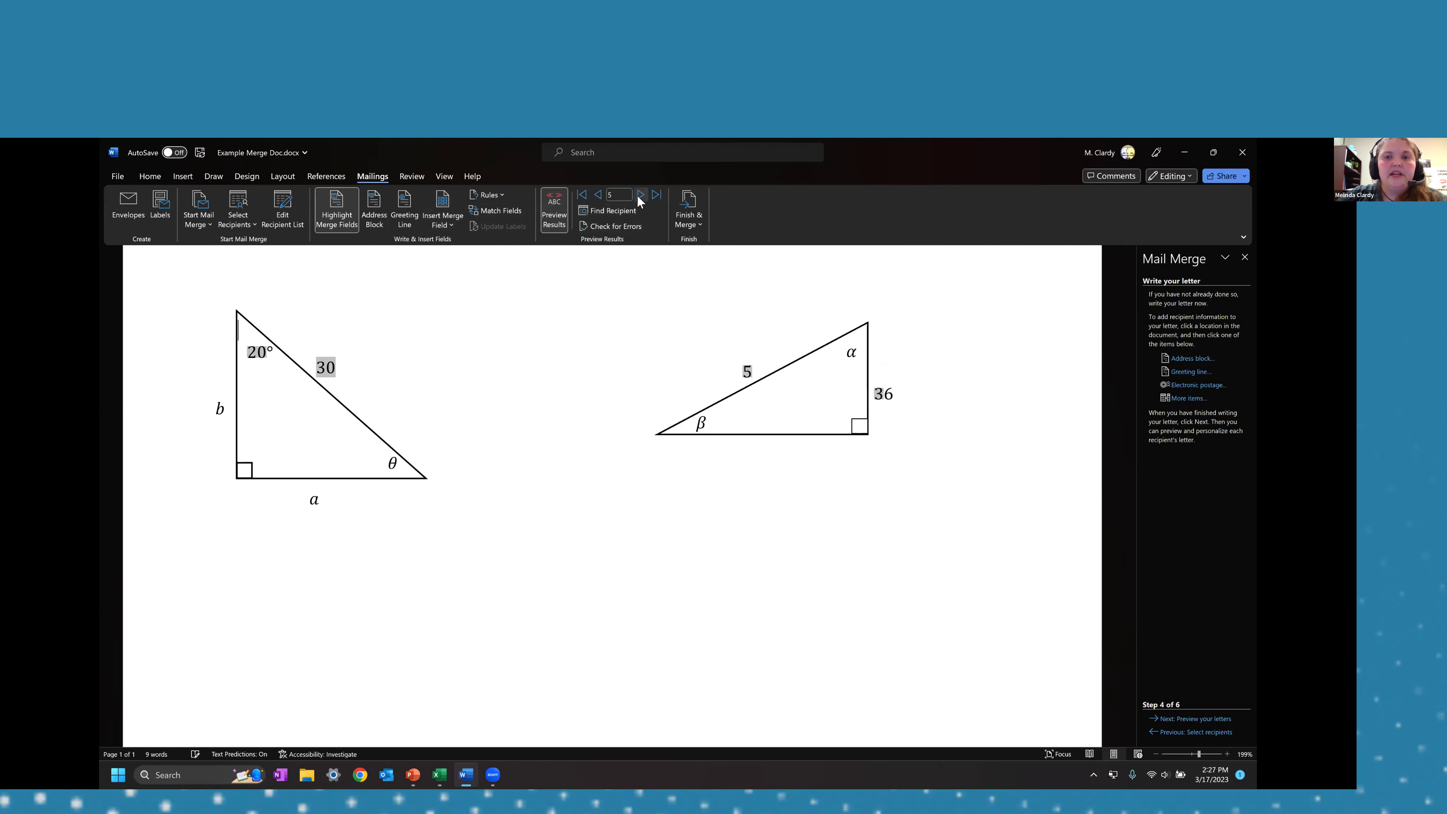
click(640, 195)
click(639, 196)
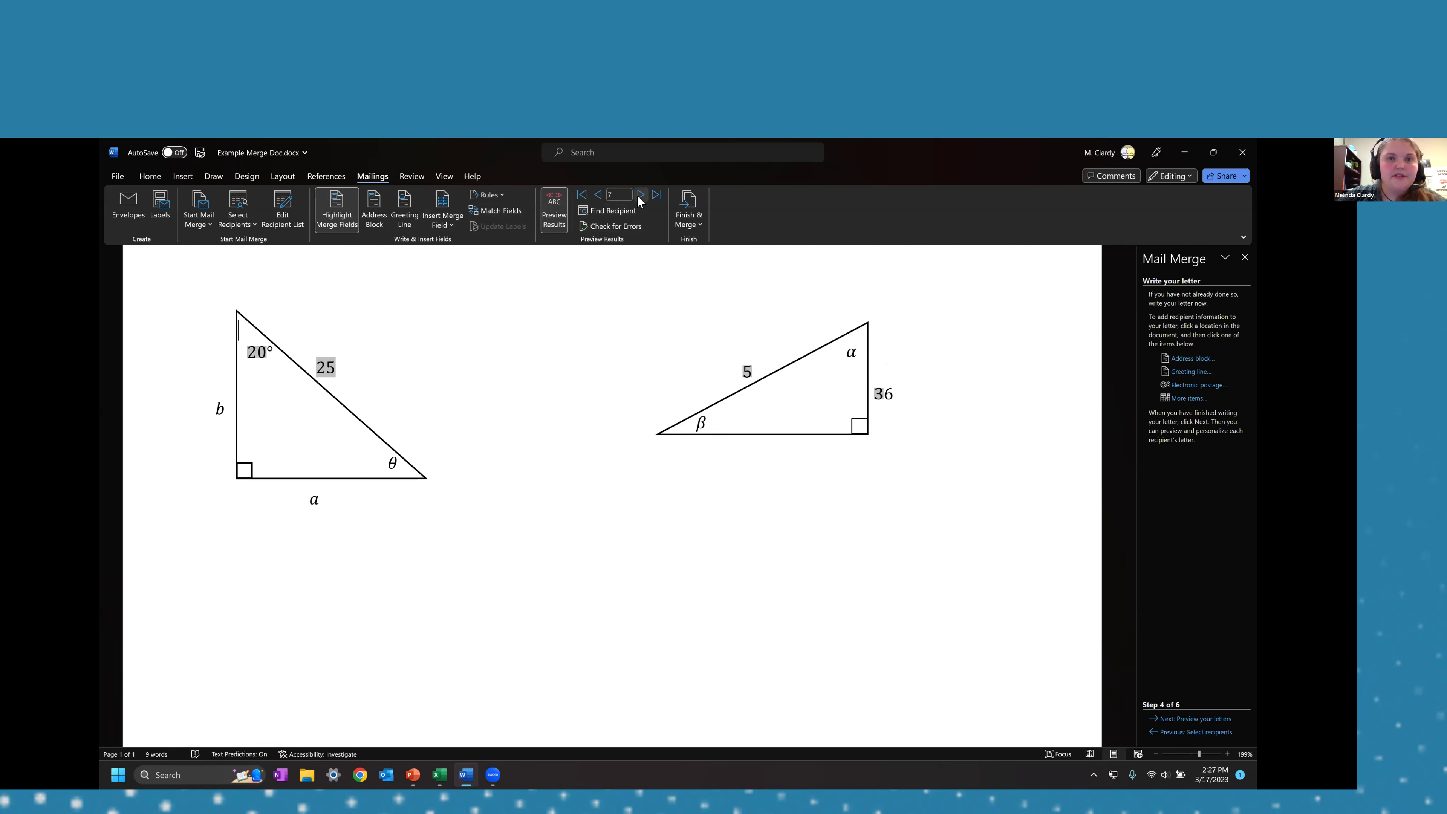
click(580, 195)
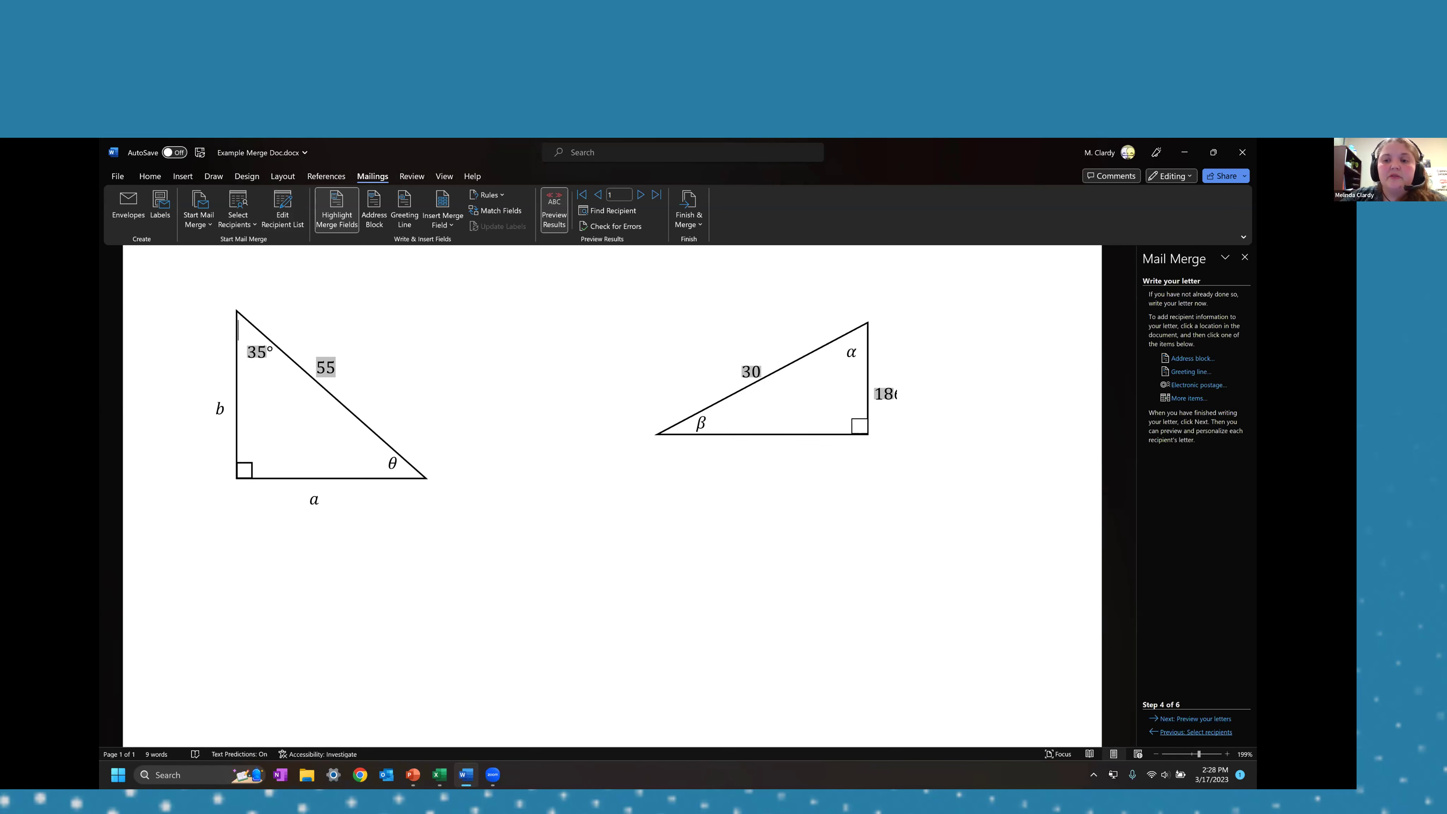
Step: Advance the wizard to previewing the letters, show recipient 2, and proceed to completing the merge
click(1195, 718)
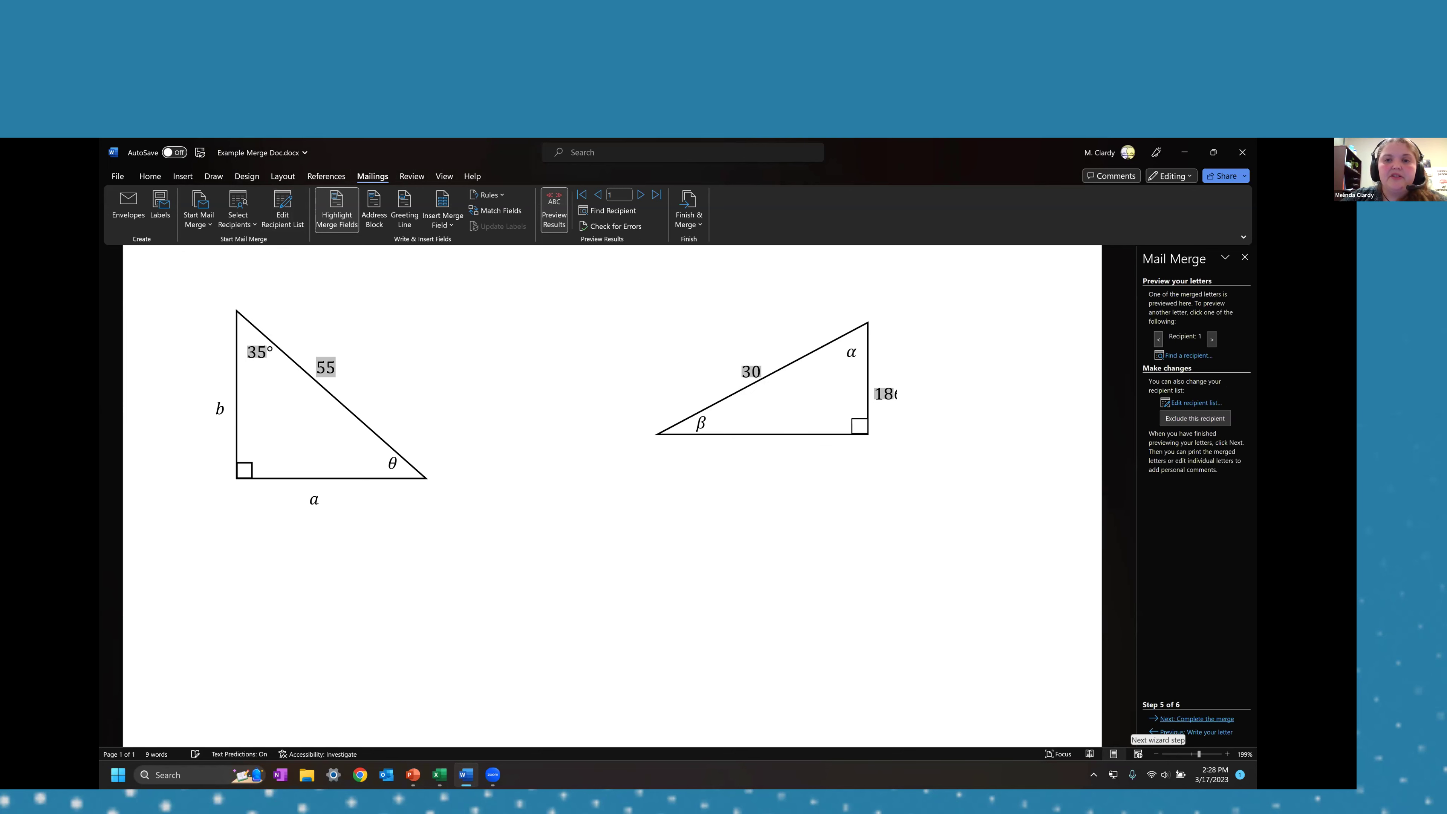
click(640, 194)
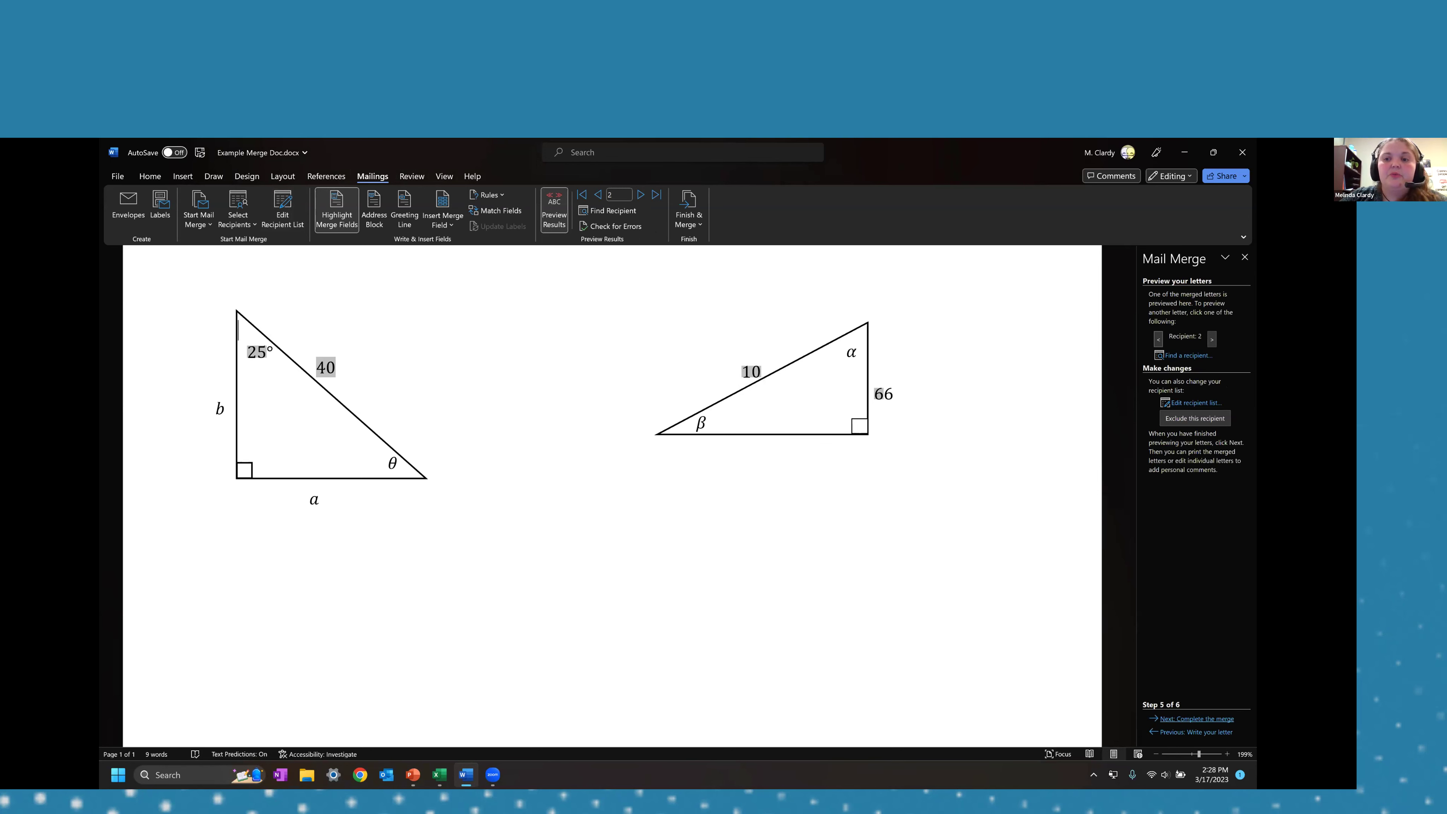
click(1196, 719)
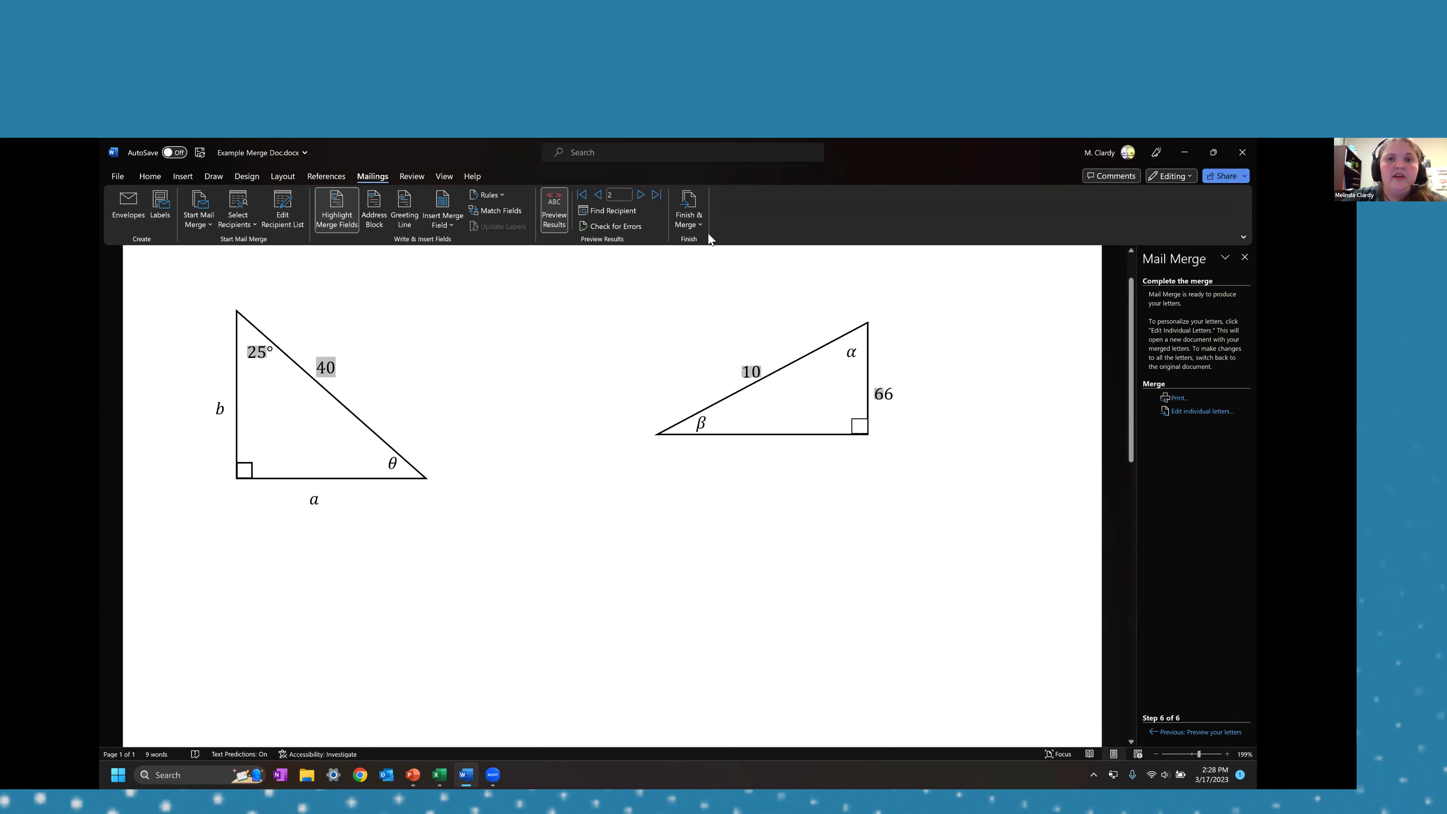
Step: Finish the merge by printing only the current record with Microsoft Print to PDF
click(693, 228)
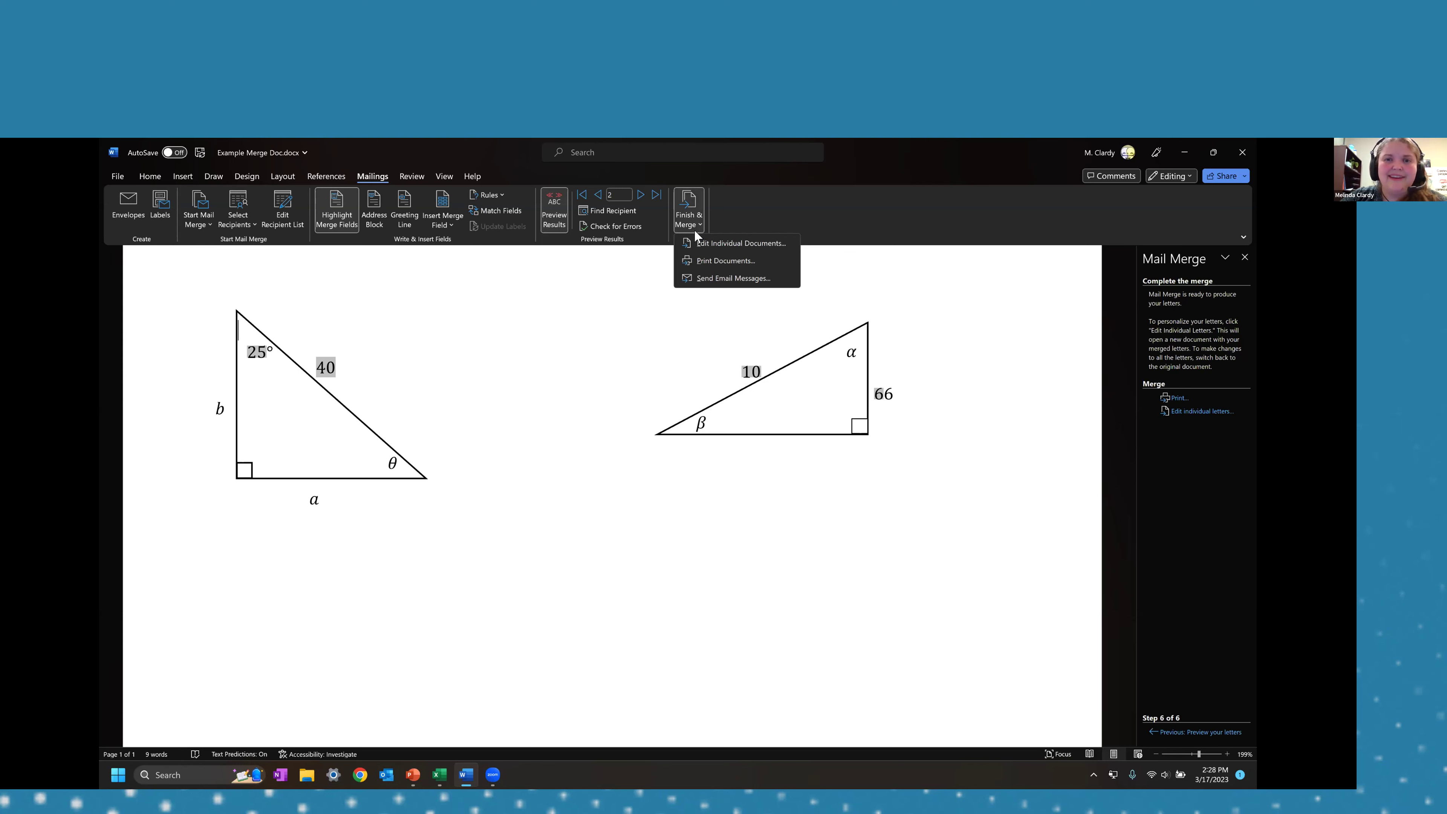
click(717, 262)
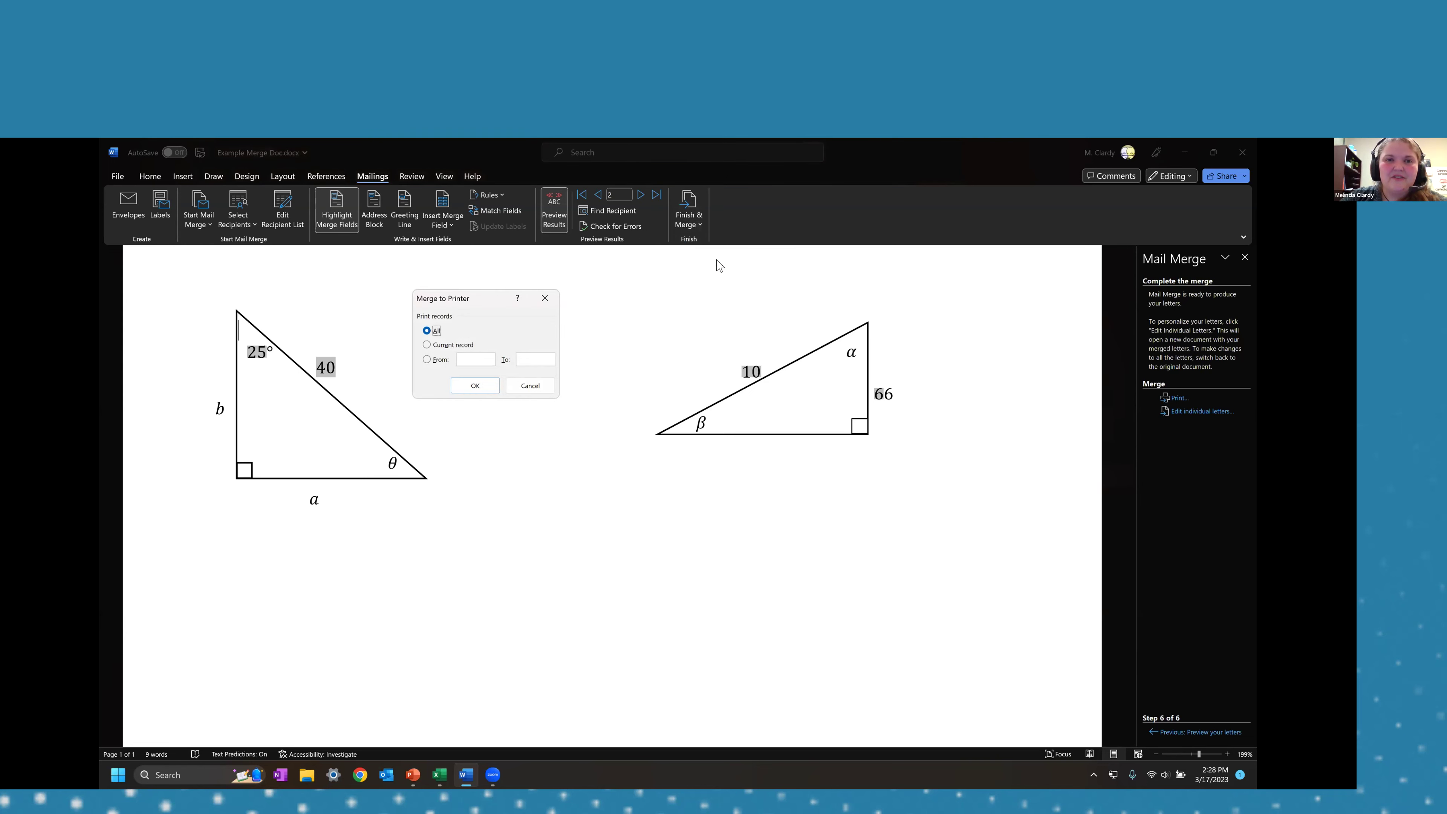
click(427, 346)
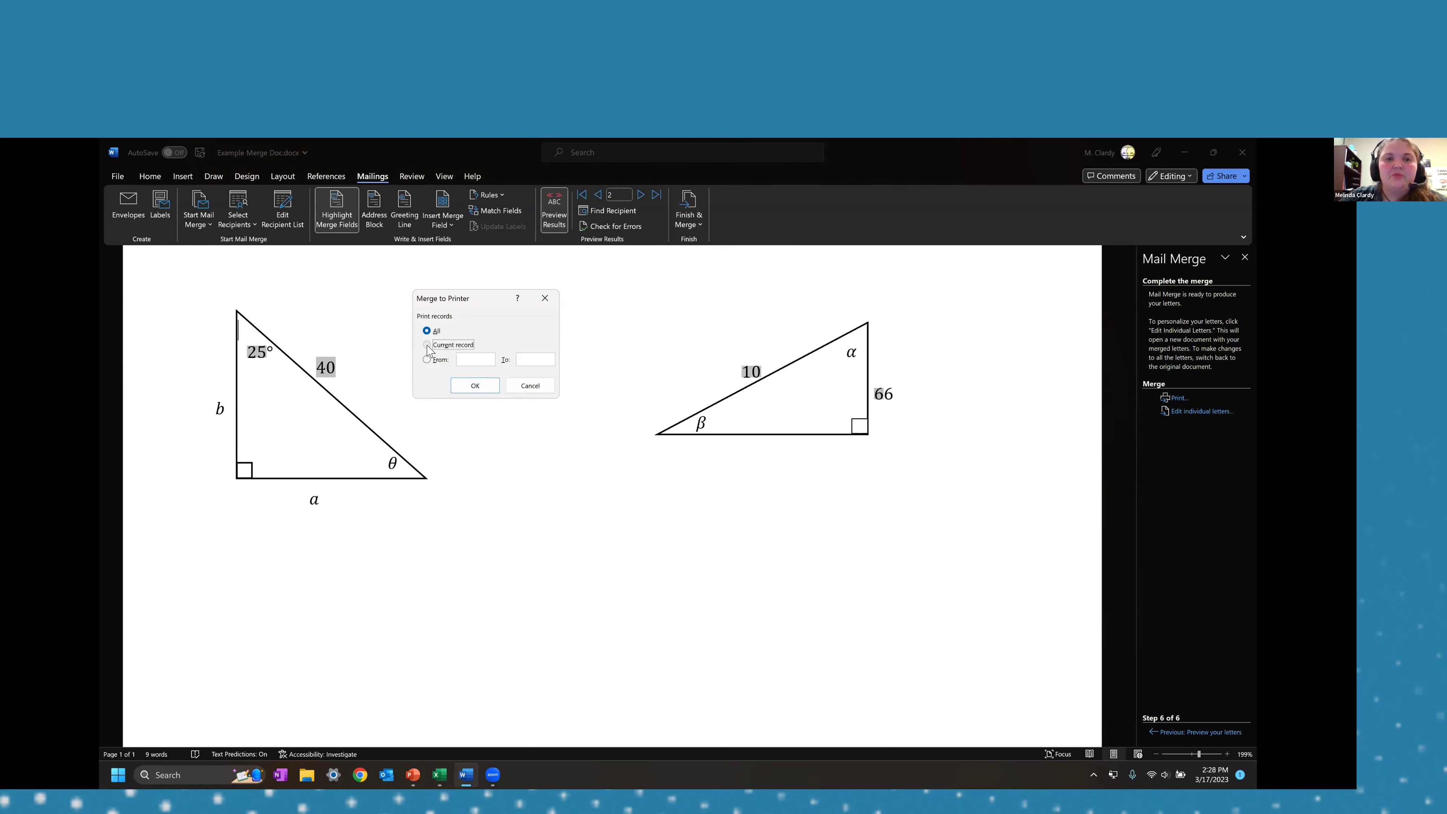
click(473, 387)
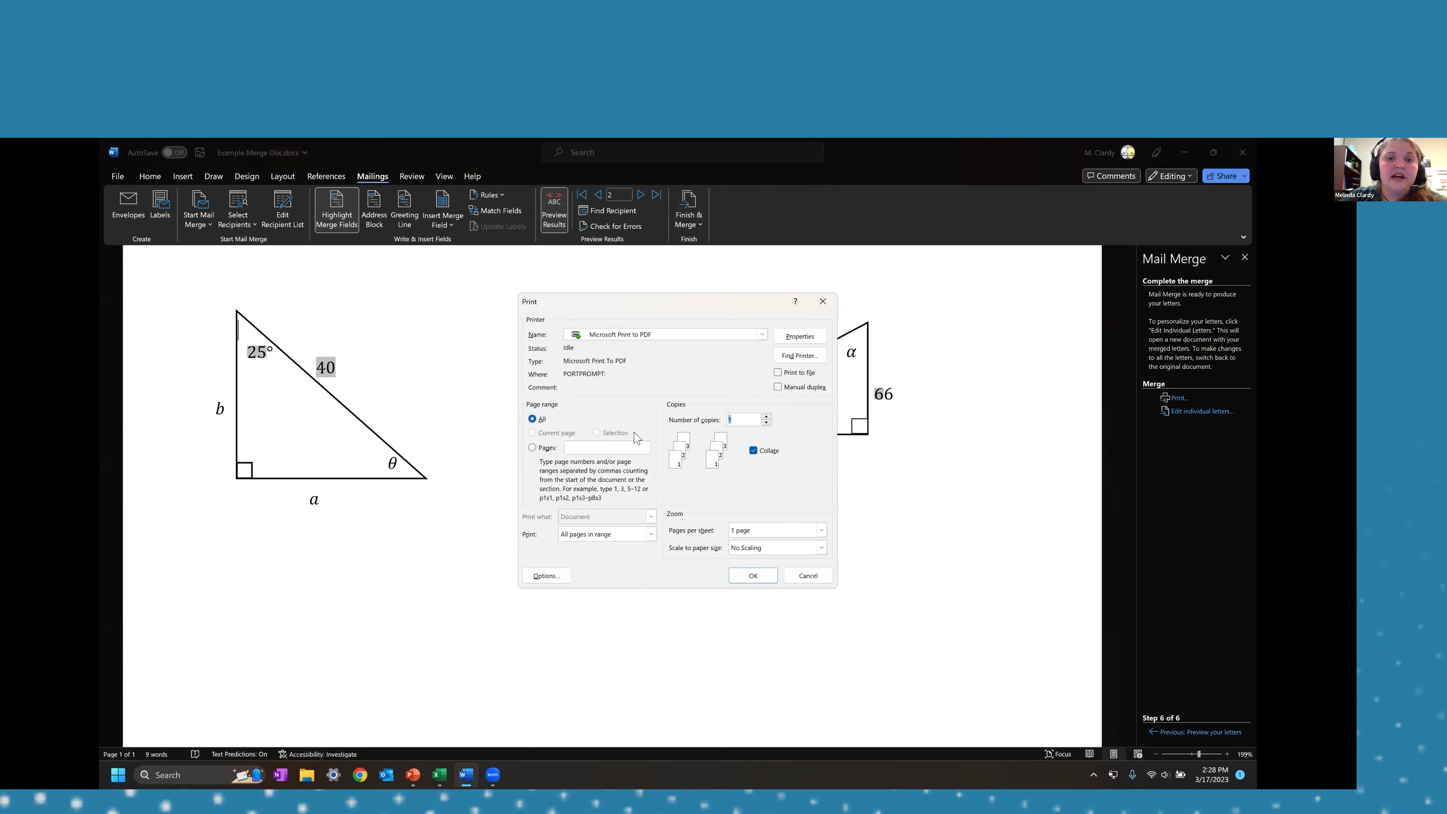
click(754, 576)
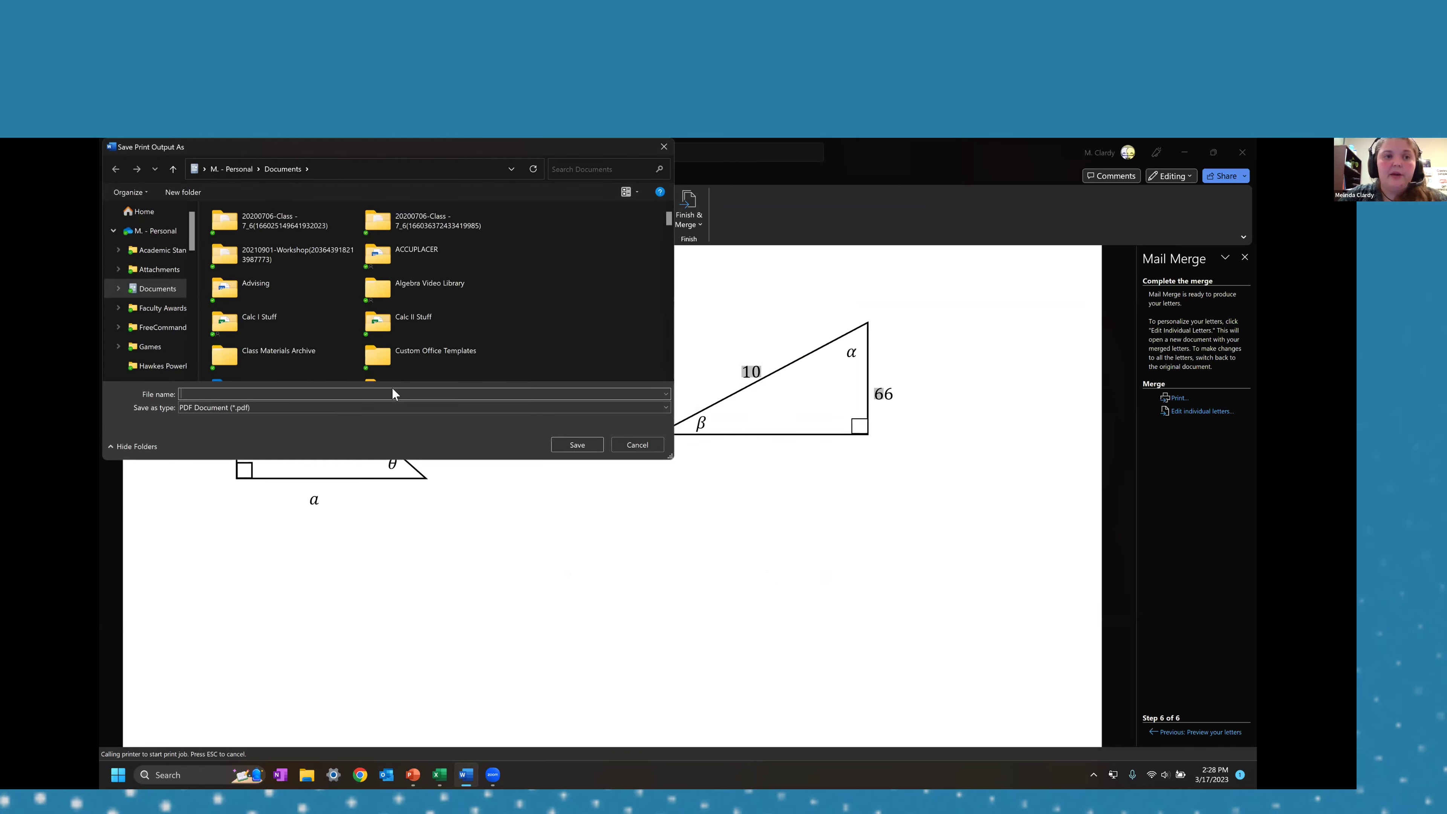
Step: Save the PDF print output as "test 1" in the personal Documents folder
text(test 1)
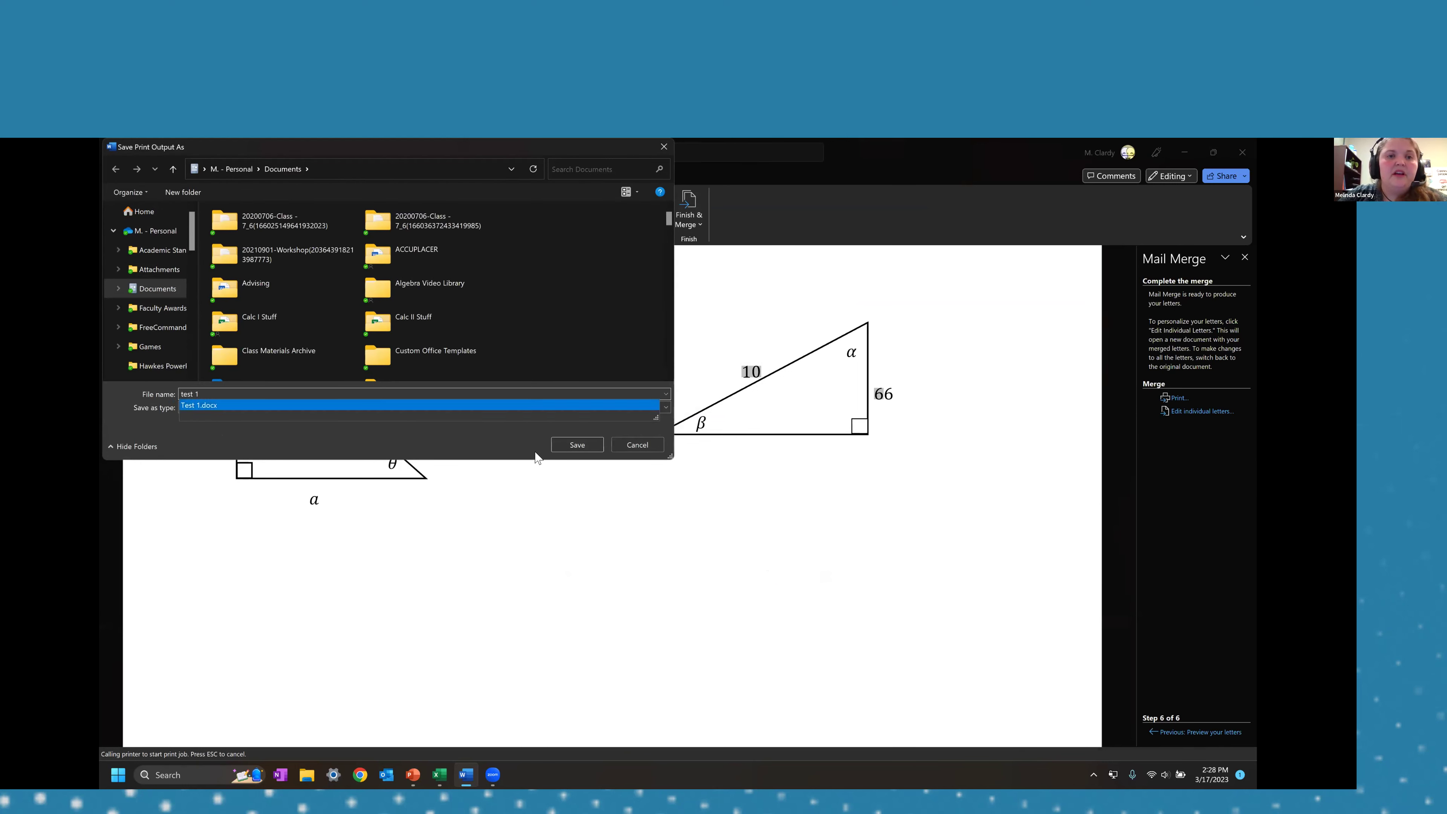
click(253, 153)
drag(251, 149, 415, 335)
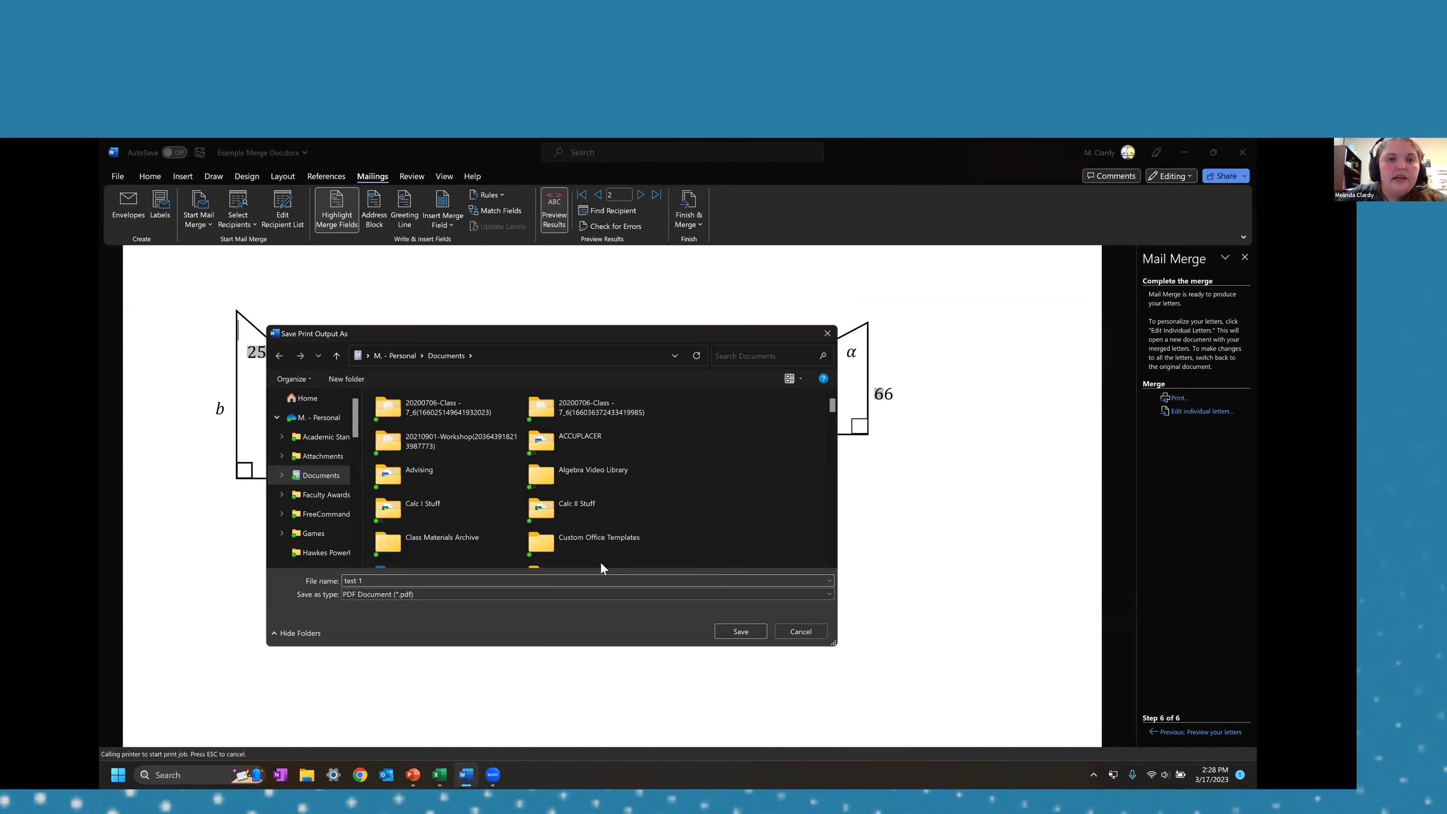
click(731, 635)
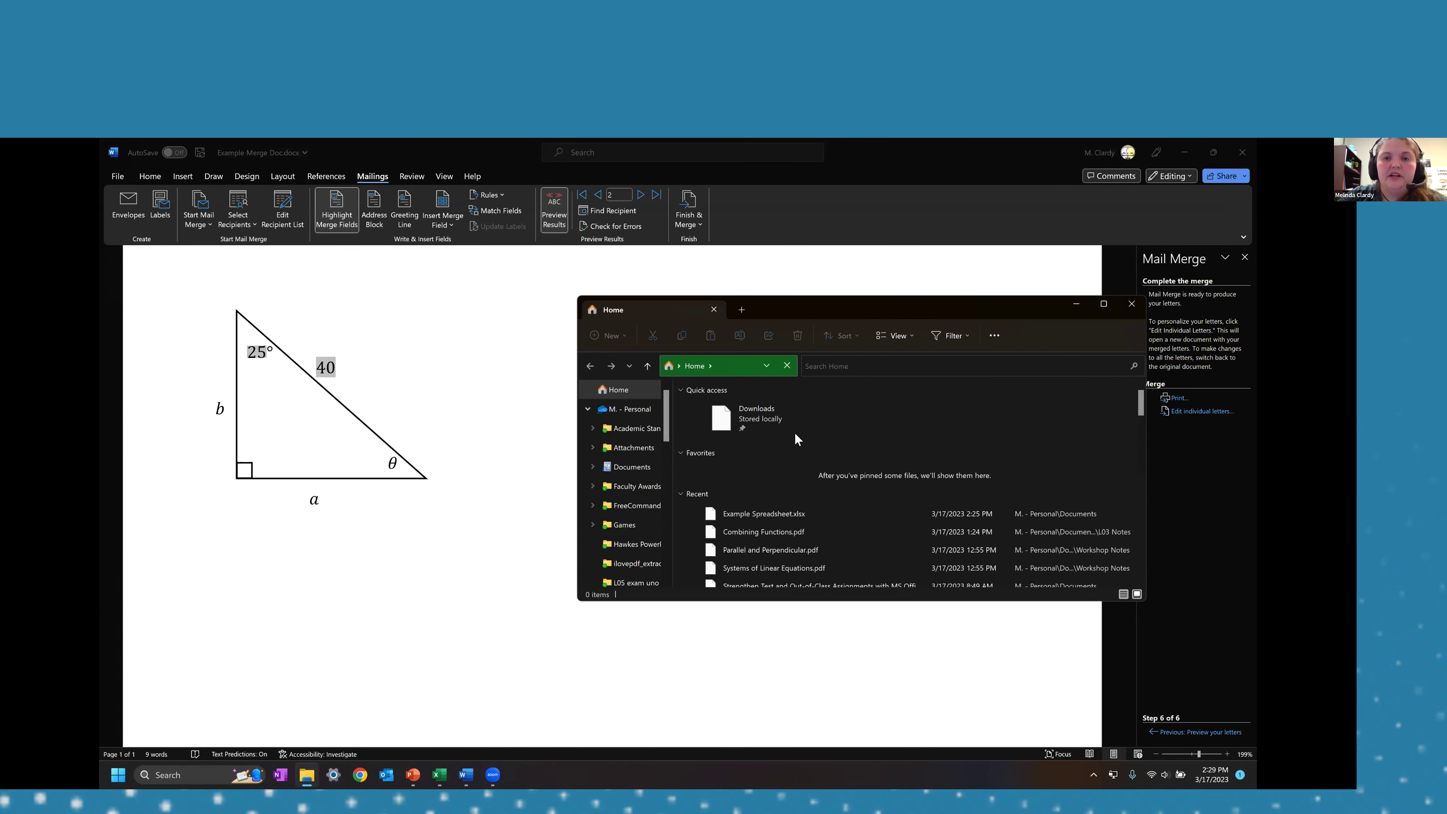
Step: Open test 1.pdf from the personal Documents folder in File Explorer to check the printed record, and minimize the PDF reader
click(864, 504)
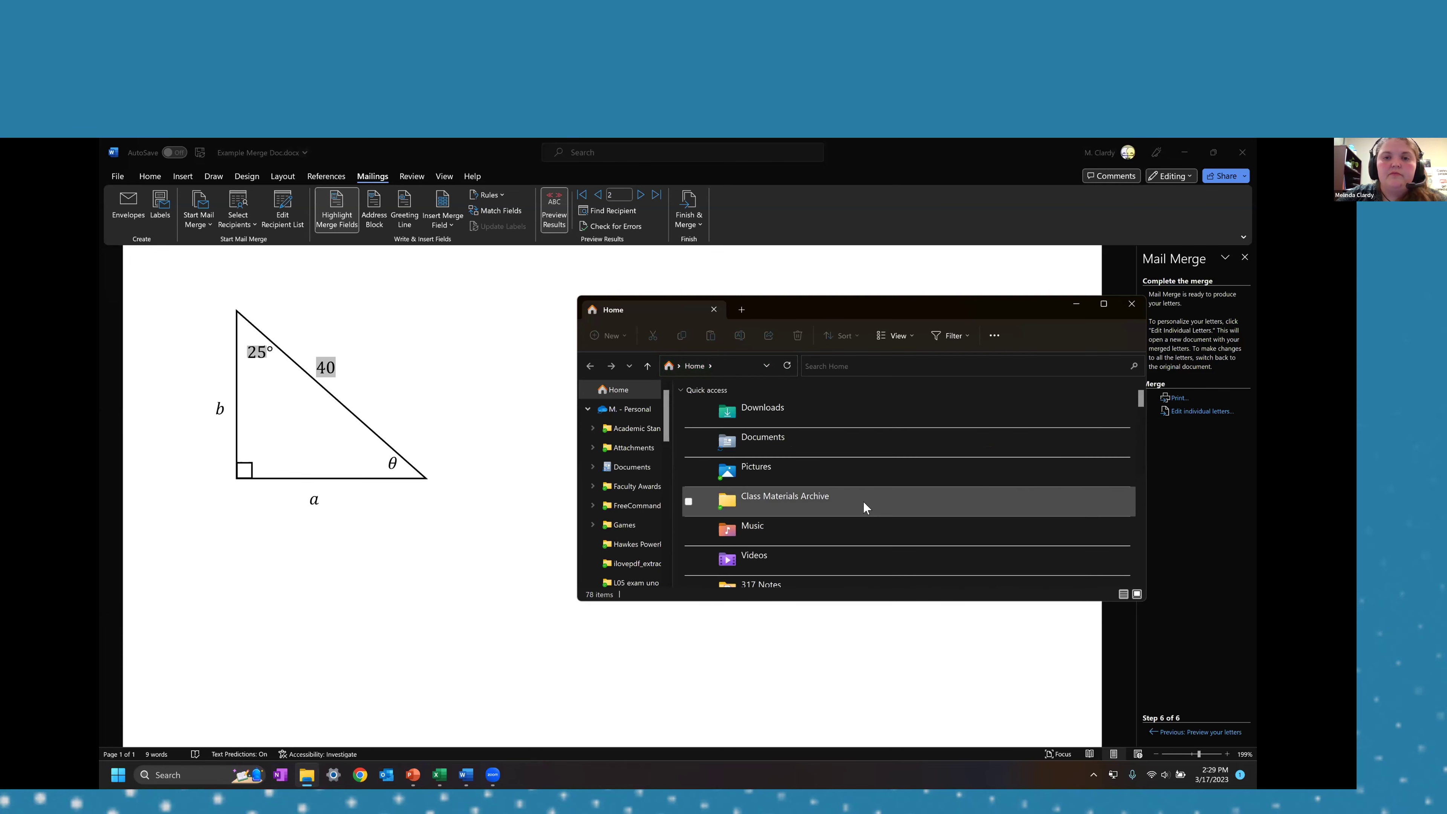
click(1105, 303)
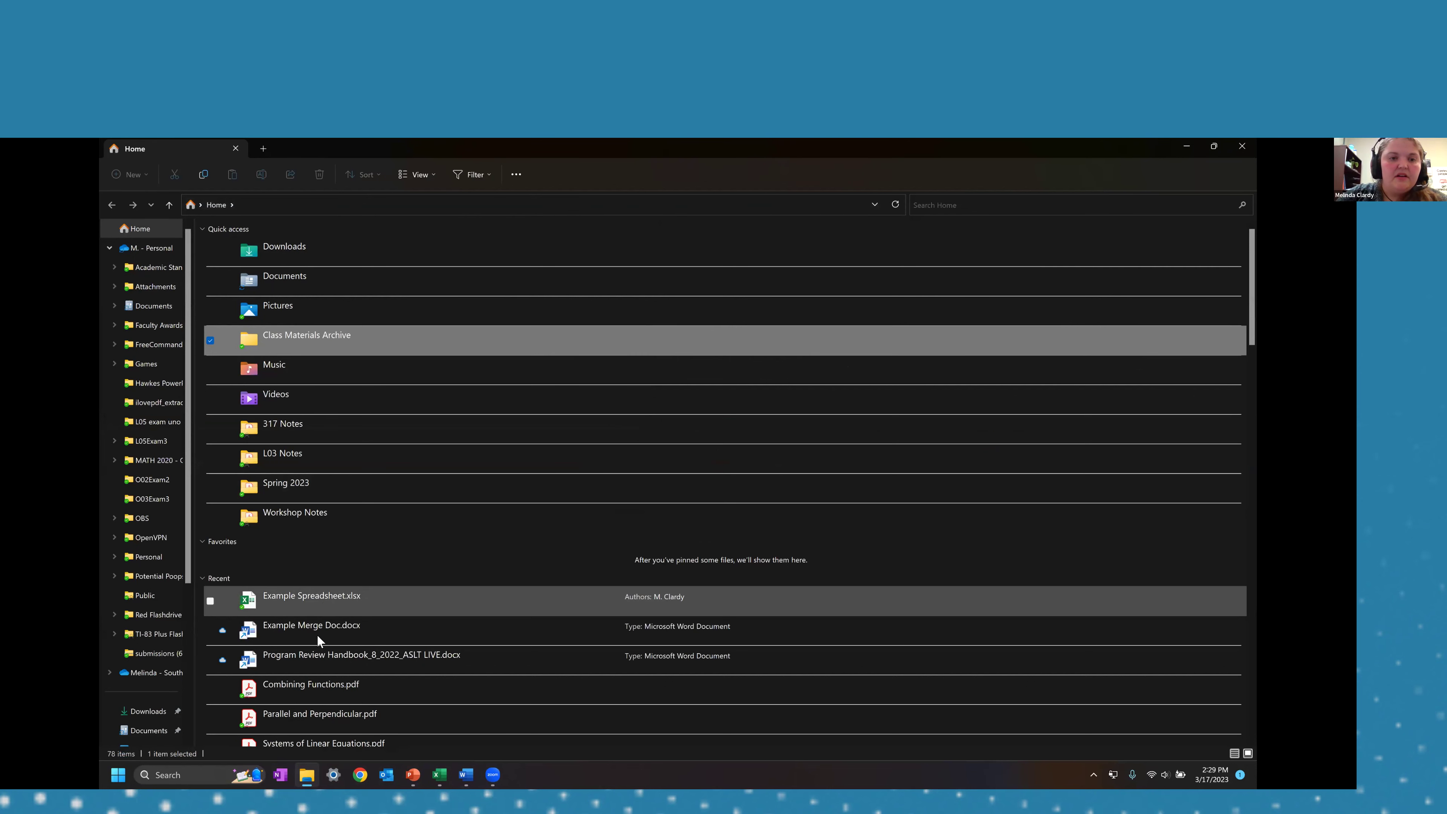
click(306, 280)
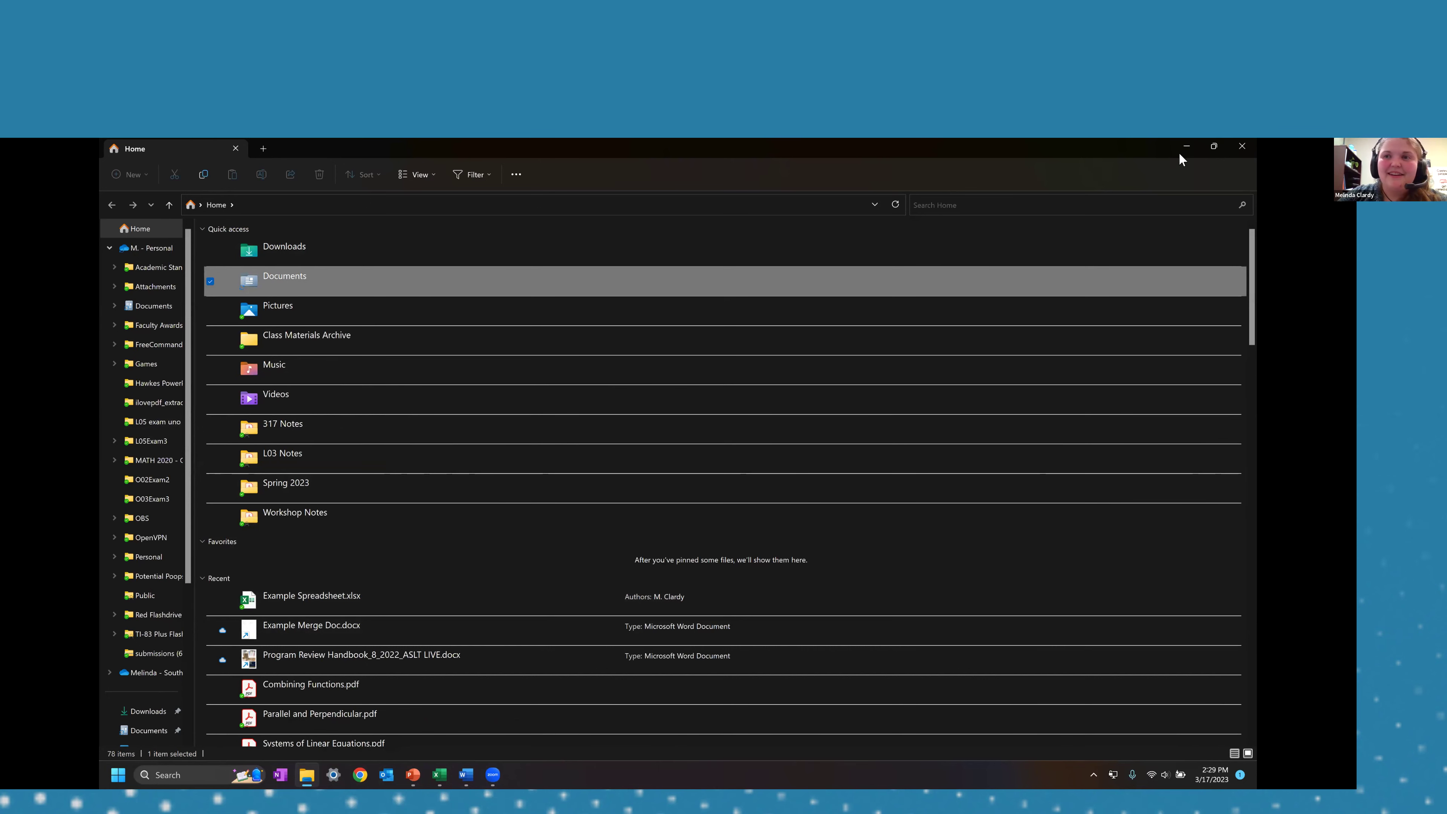
click(1213, 146)
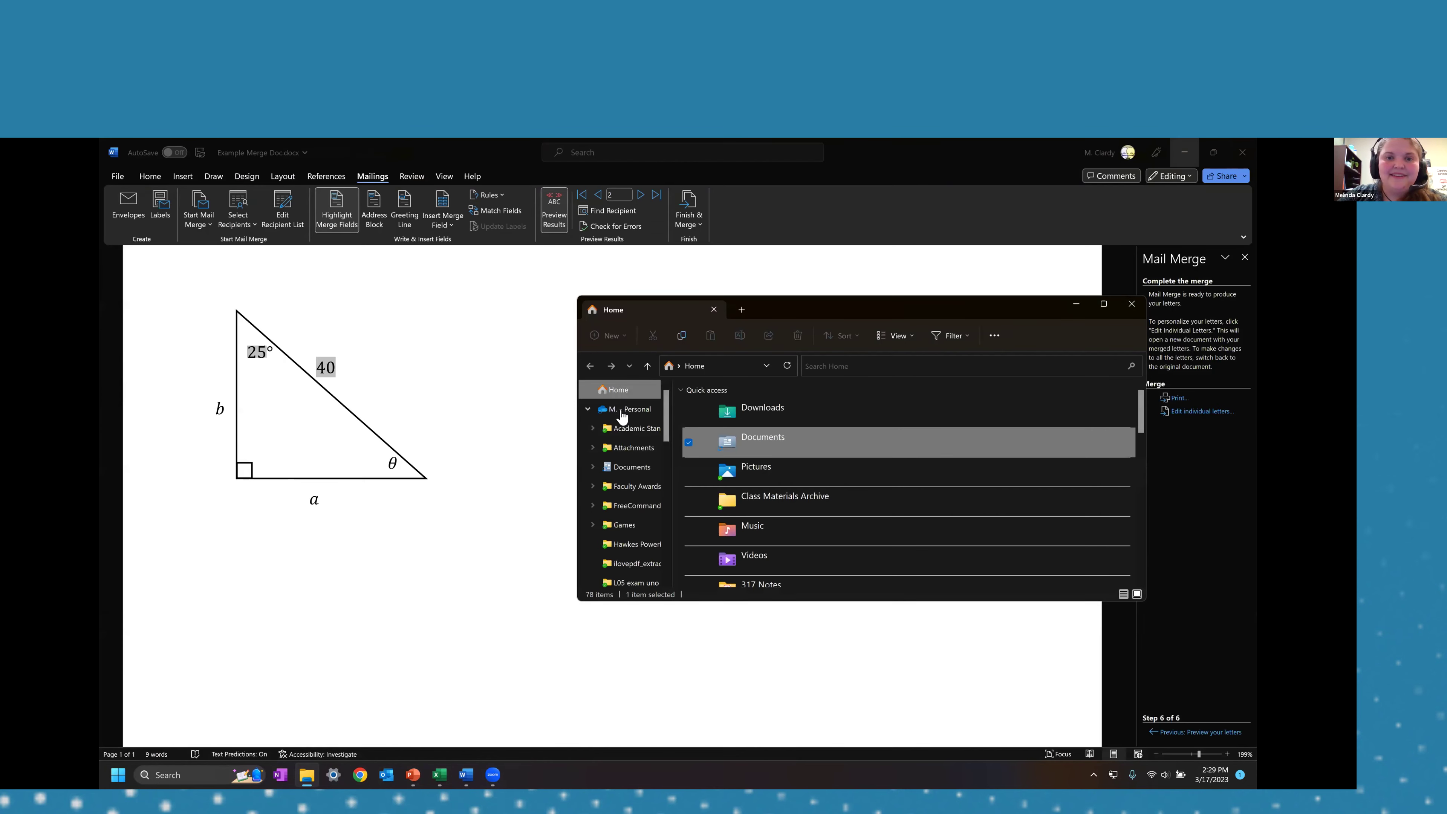
click(627, 466)
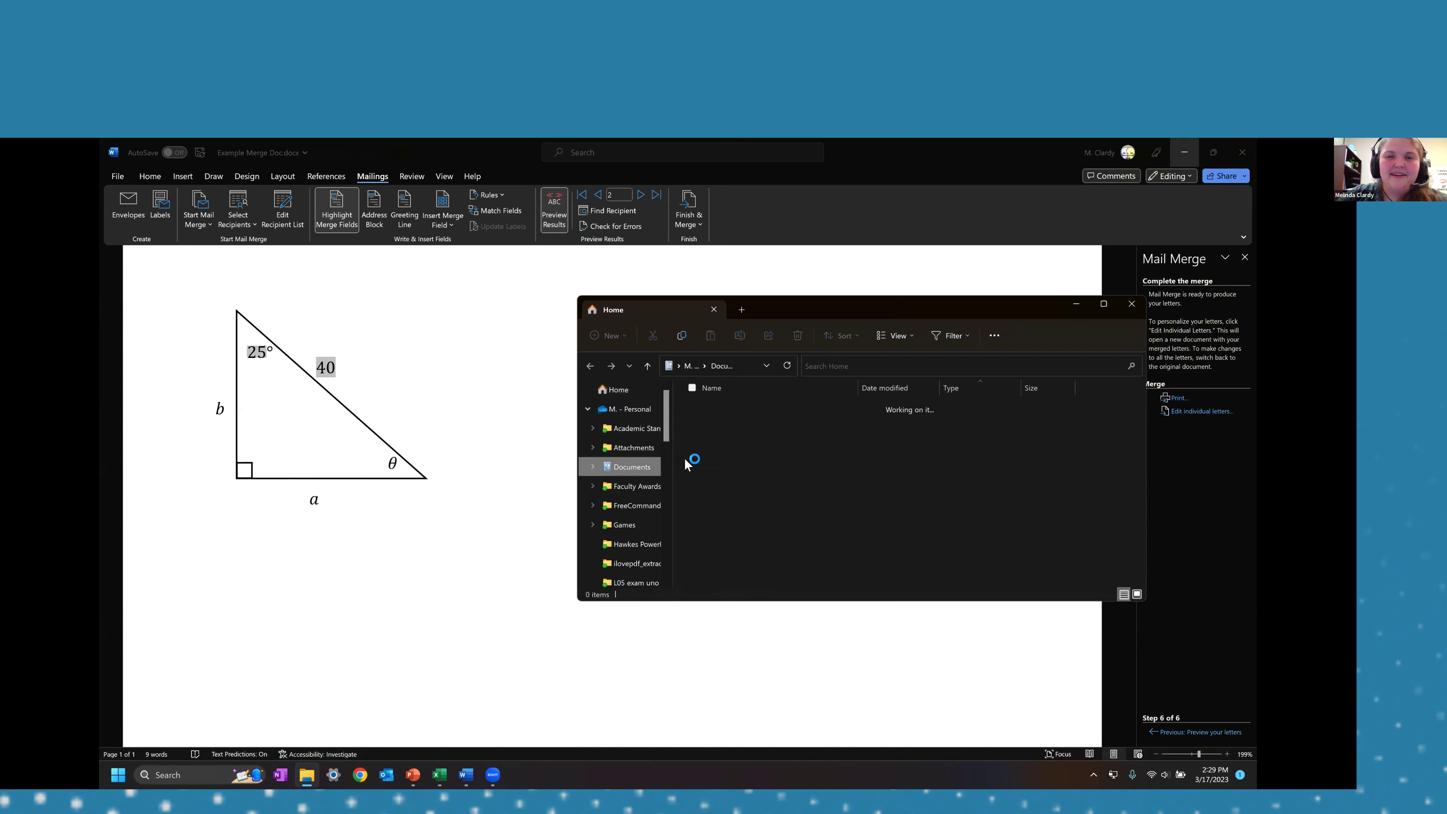
scroll(793, 502, down, 15)
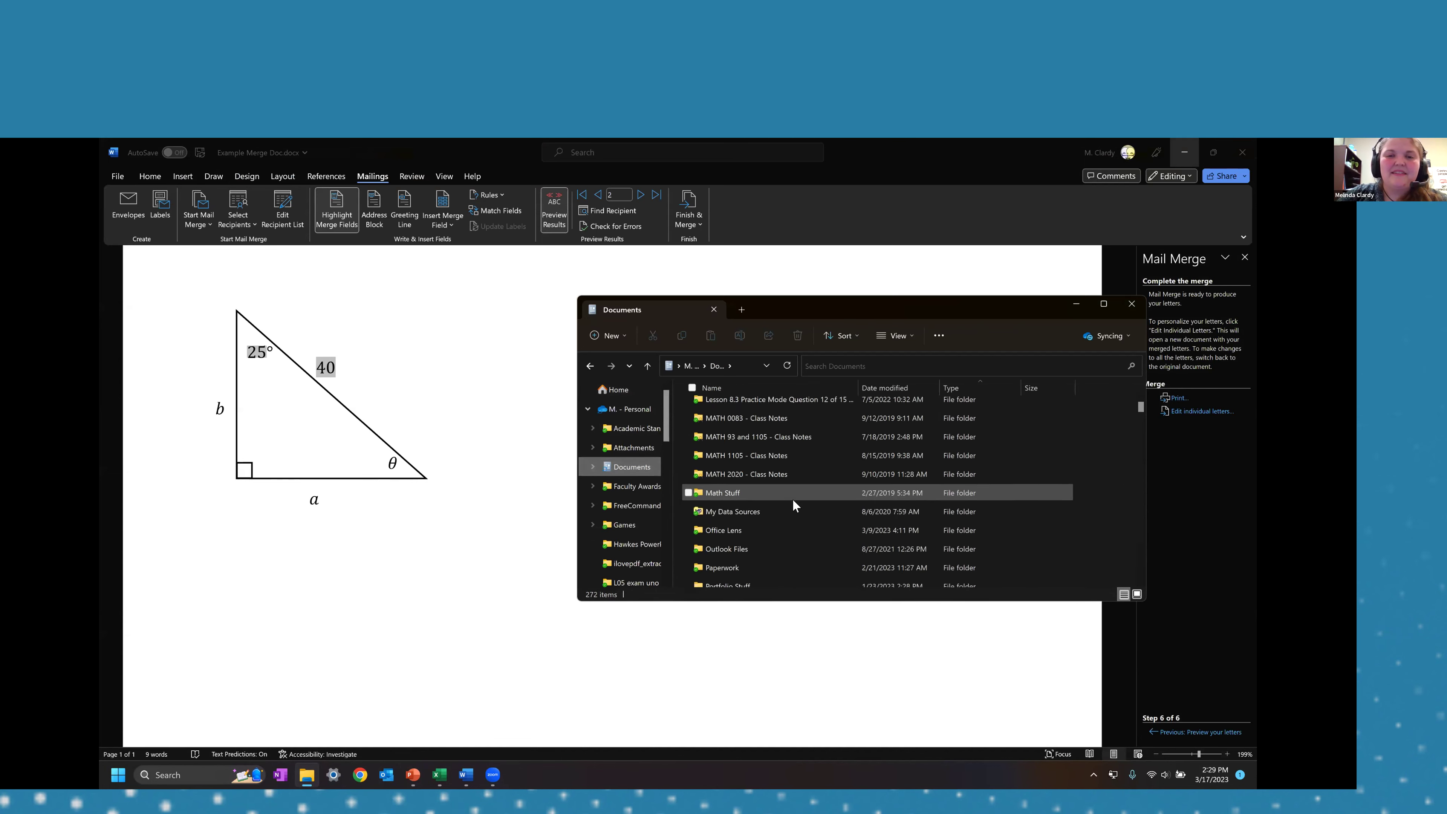
scroll(793, 501, down, 10)
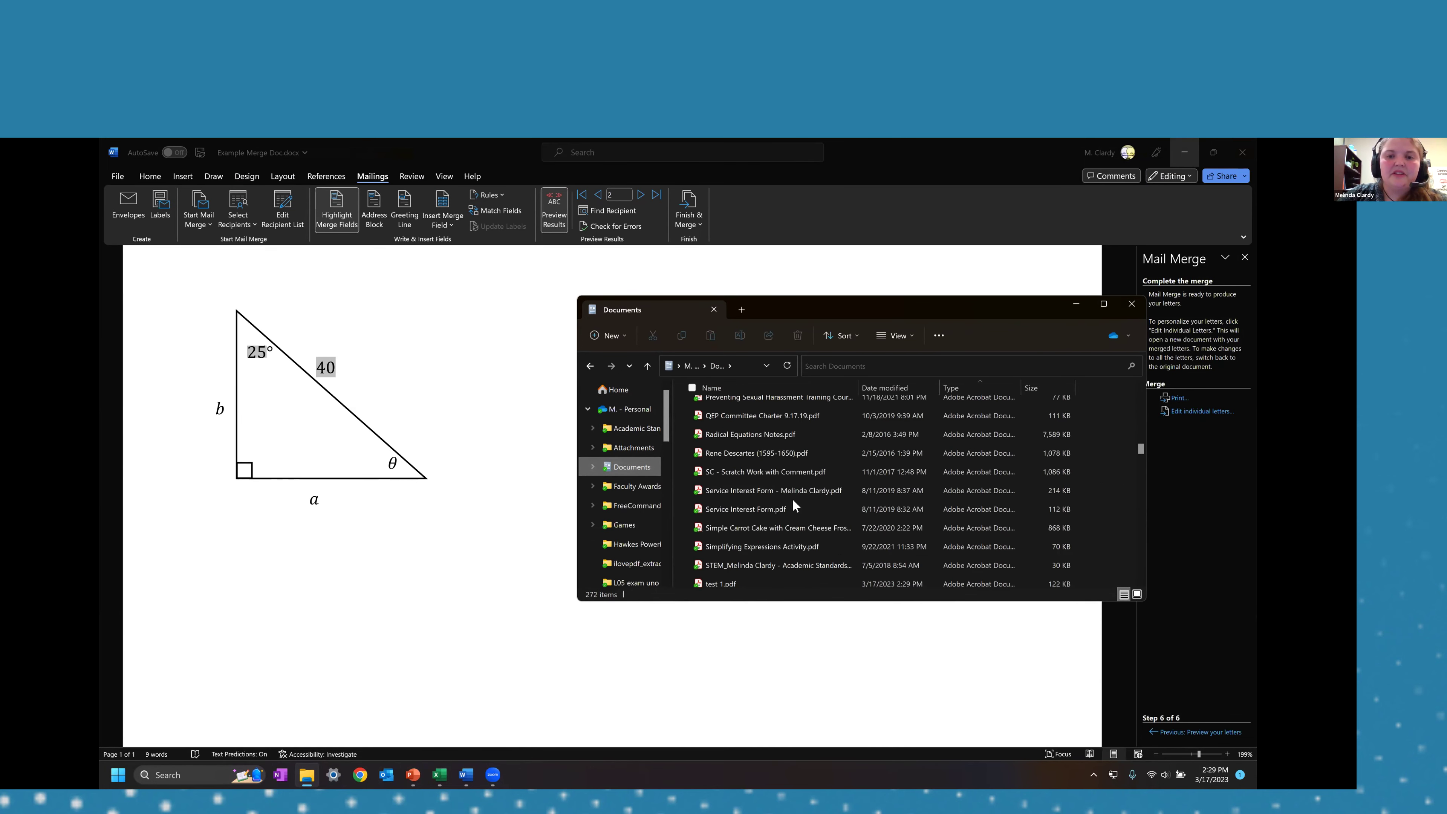
click(721, 495)
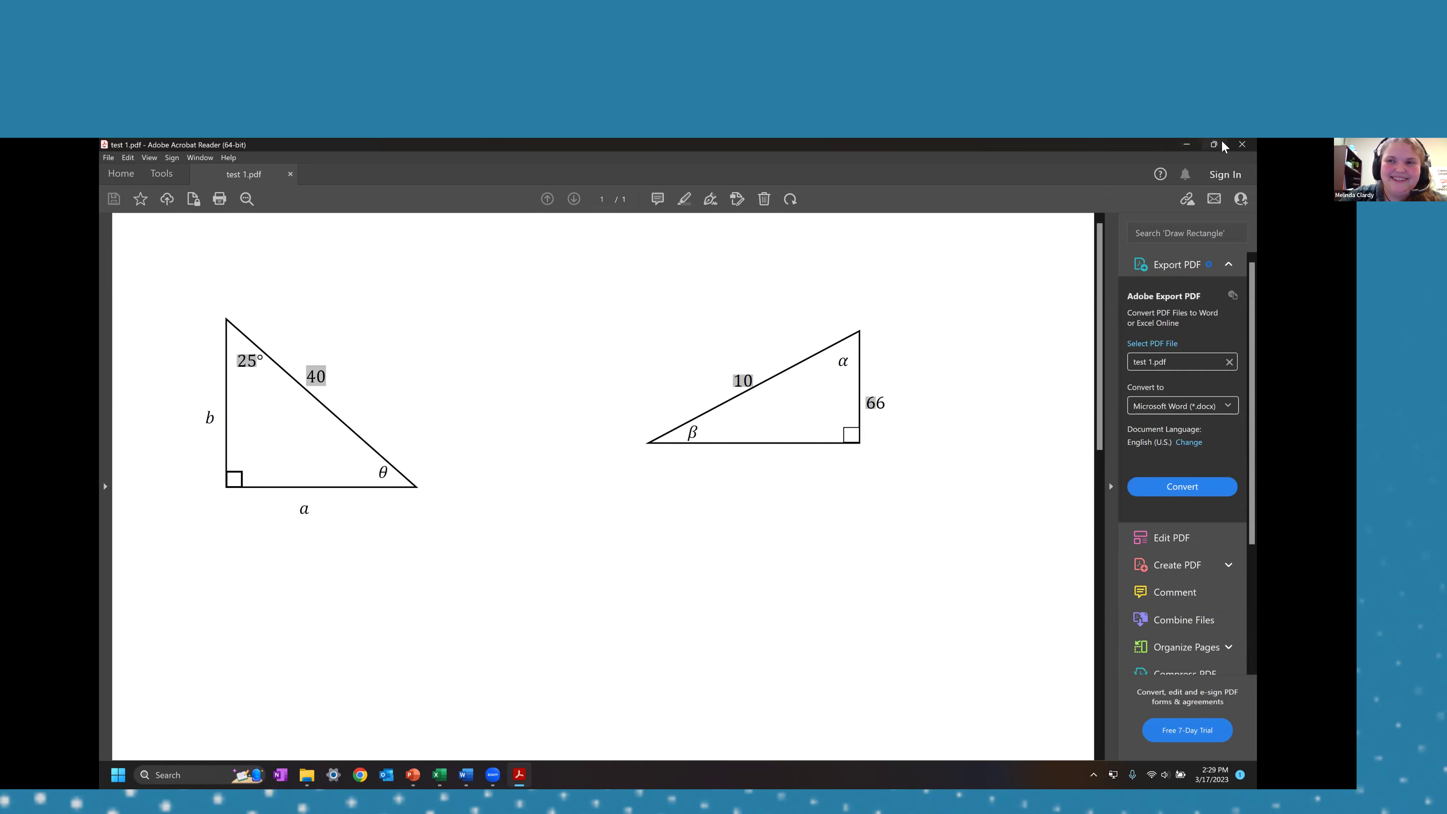
click(1188, 144)
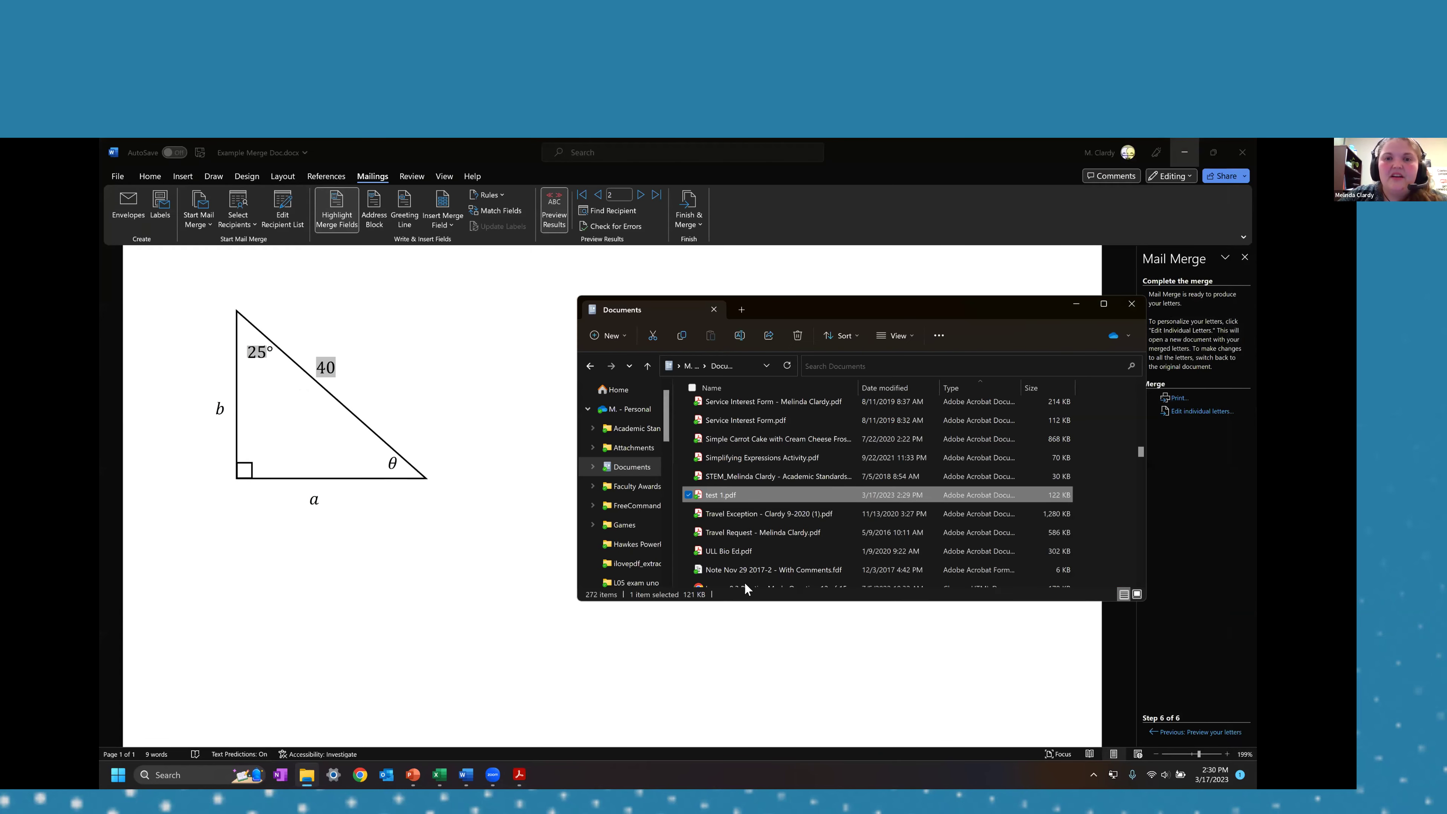
Step: Return to Word, arrange the merge document side by side with Example Spreadsheet.xlsx, and preview recipient 3
click(337, 556)
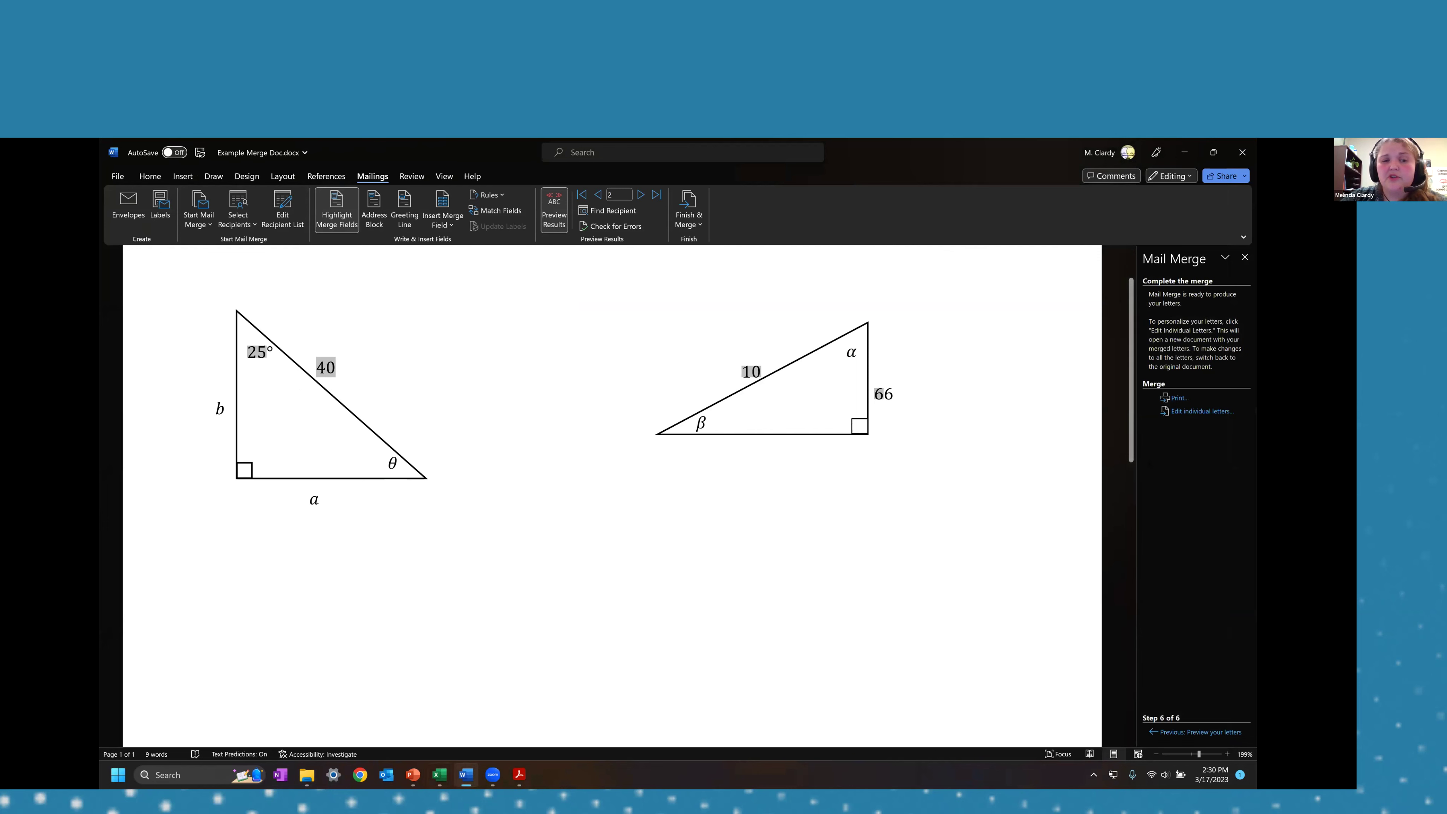
mouse_move(439, 774)
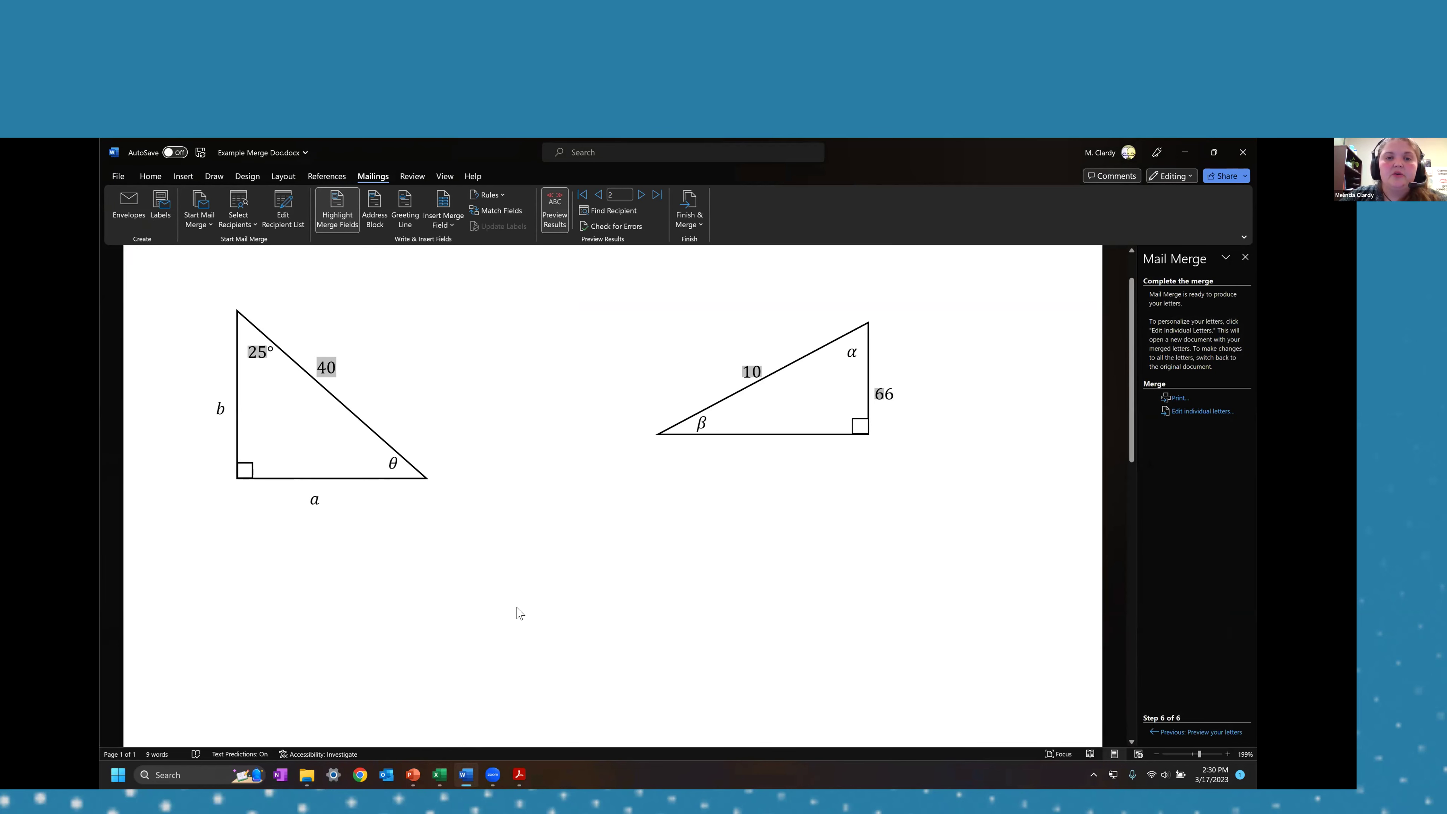
key(super+Right)
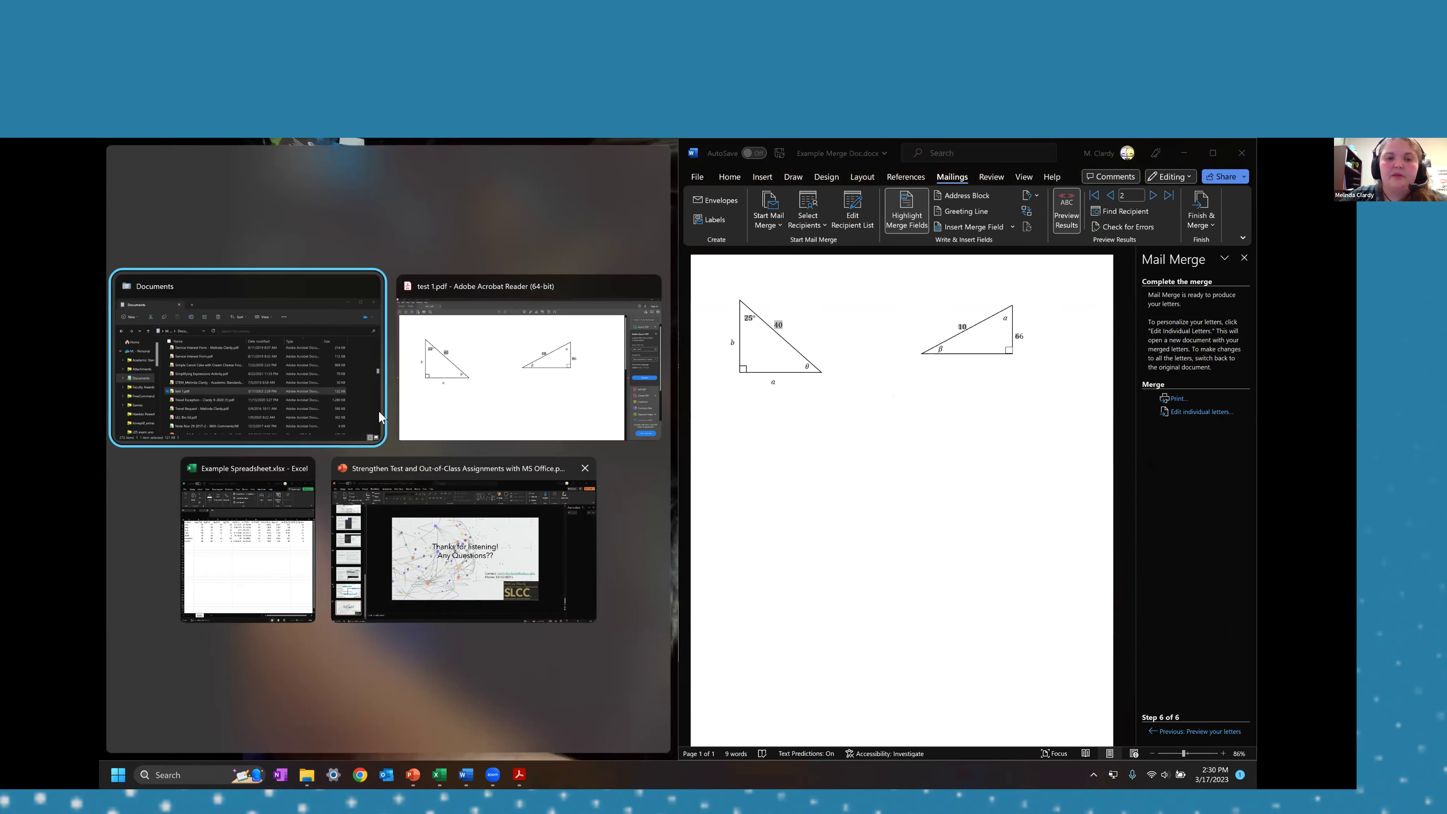
key(Down)
key(Return)
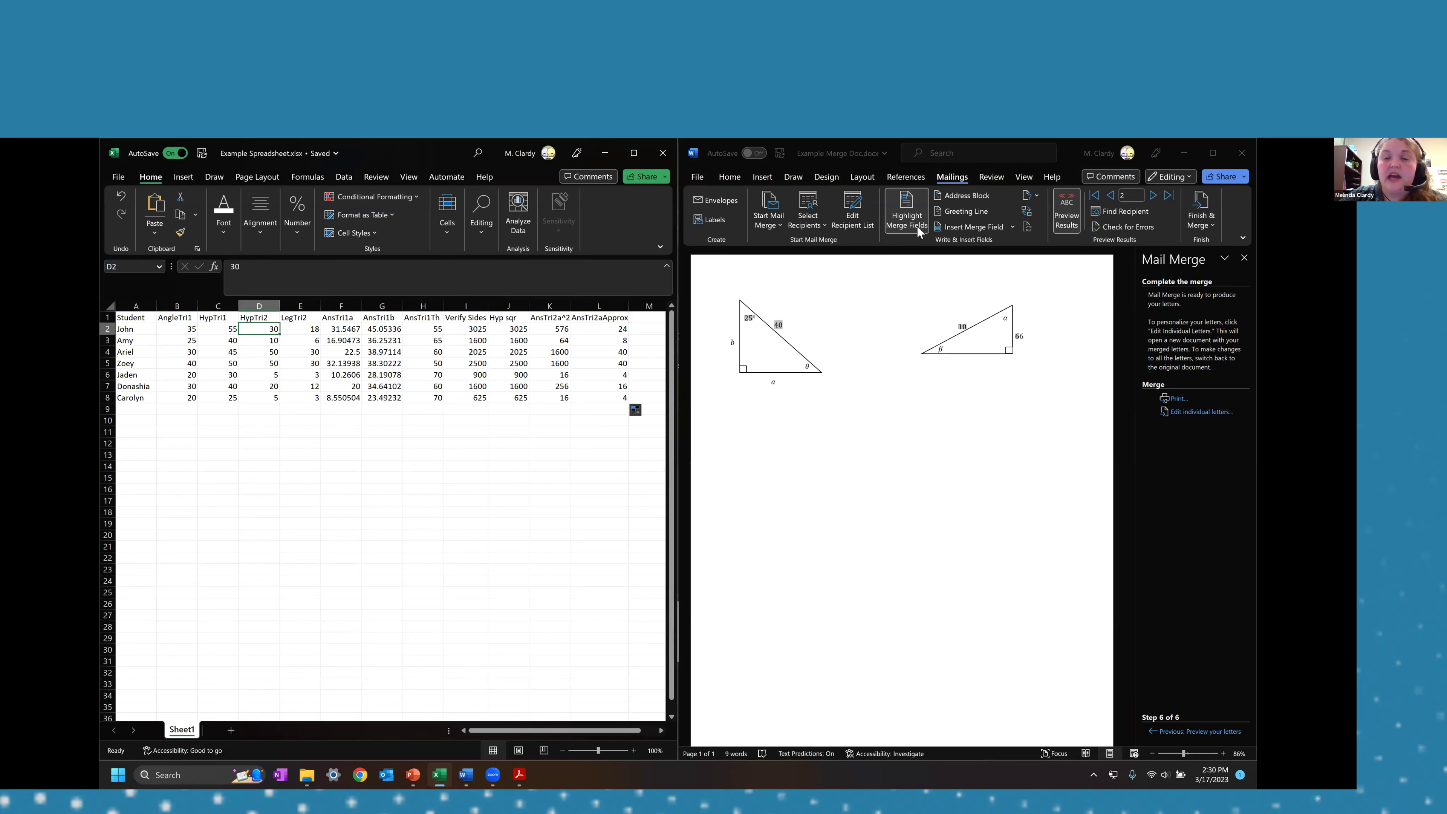
click(1156, 201)
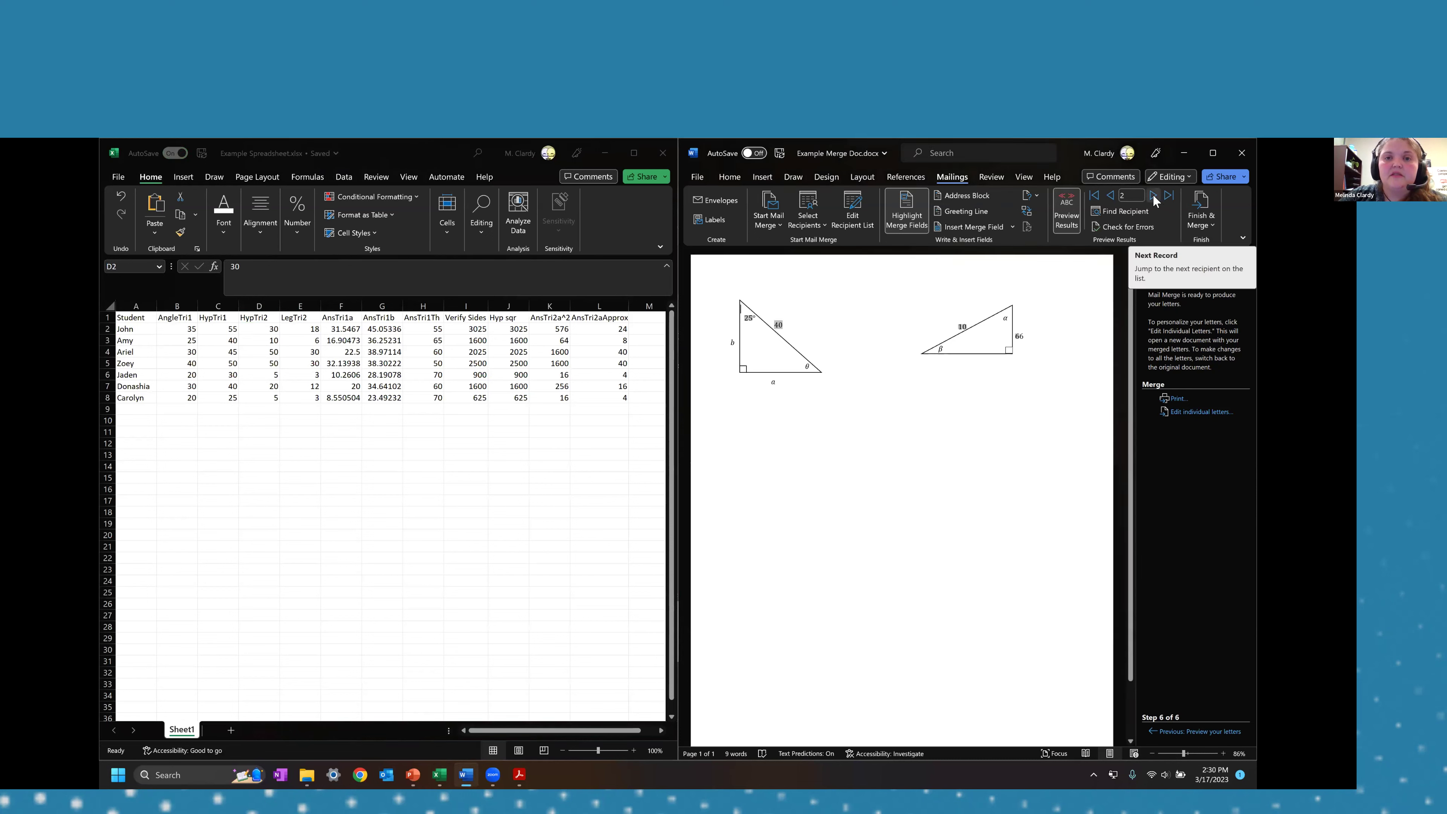
click(1154, 197)
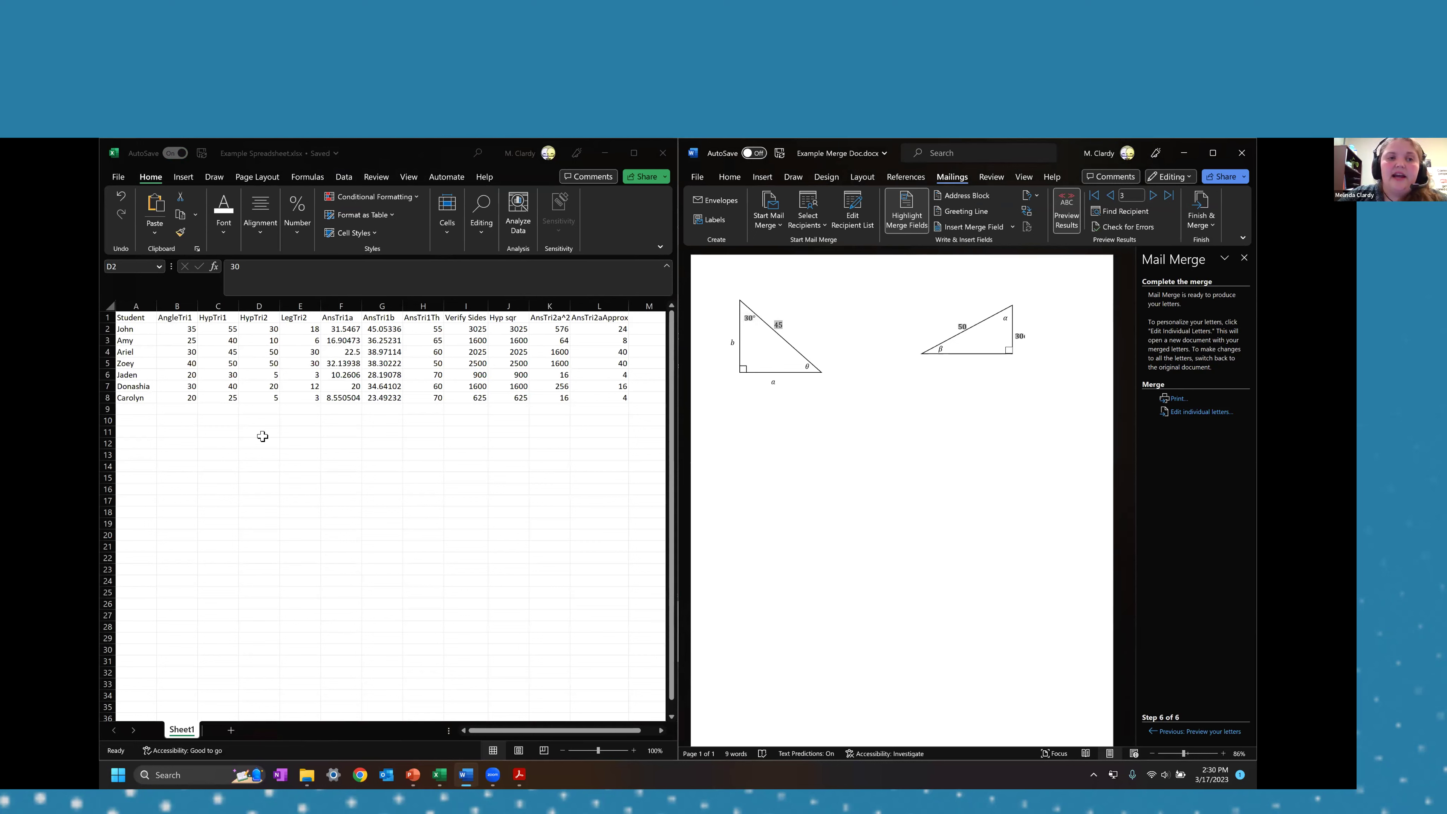
Step: Switch to the Excel workbook and set the AngleTri1 values to 25 in B4 and 35 in B6 and B7
key(alt+Tab)
key(F2)
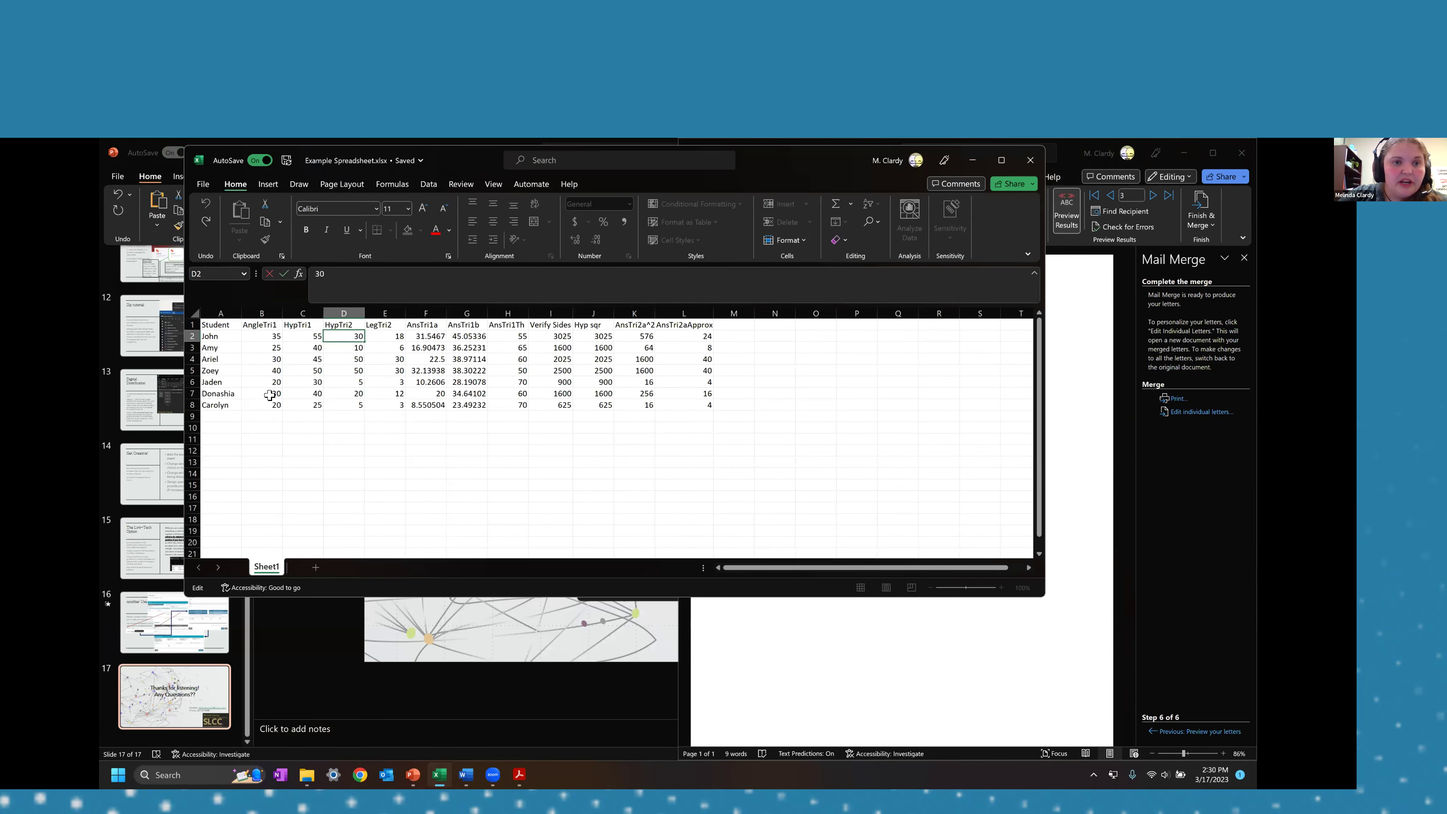
click(269, 359)
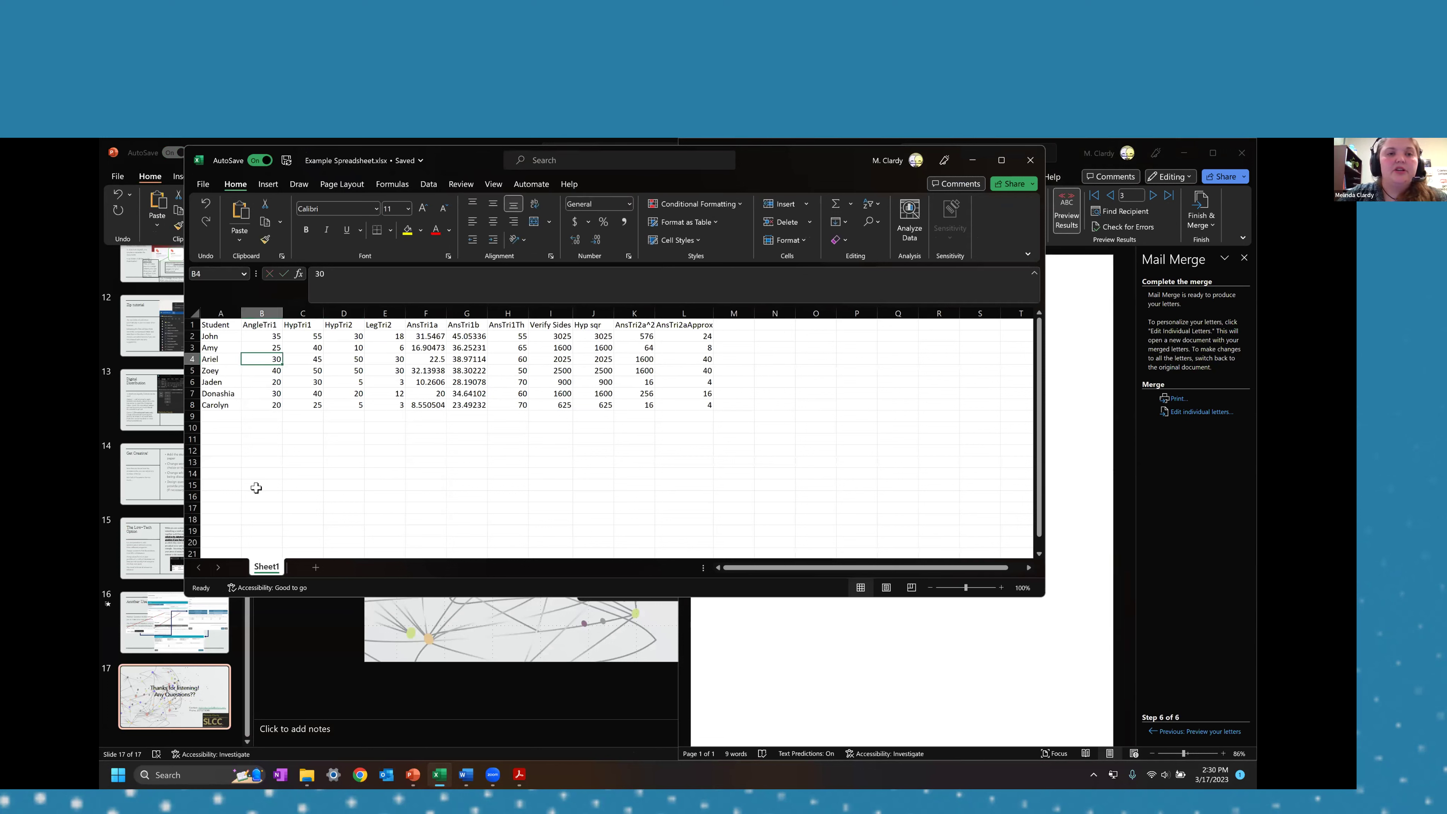
text(25)
key(Return)
key(Return)
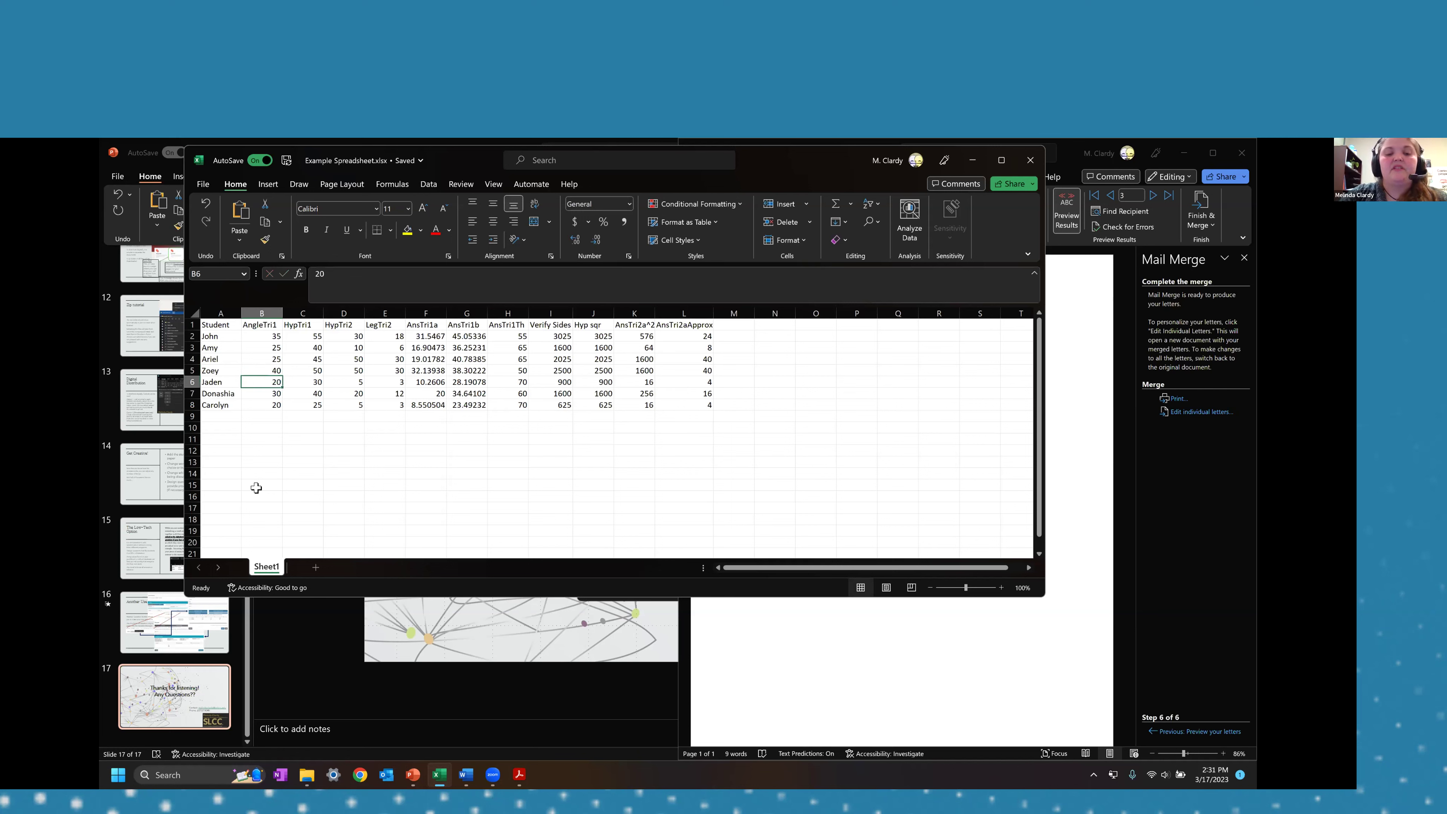
text(35)
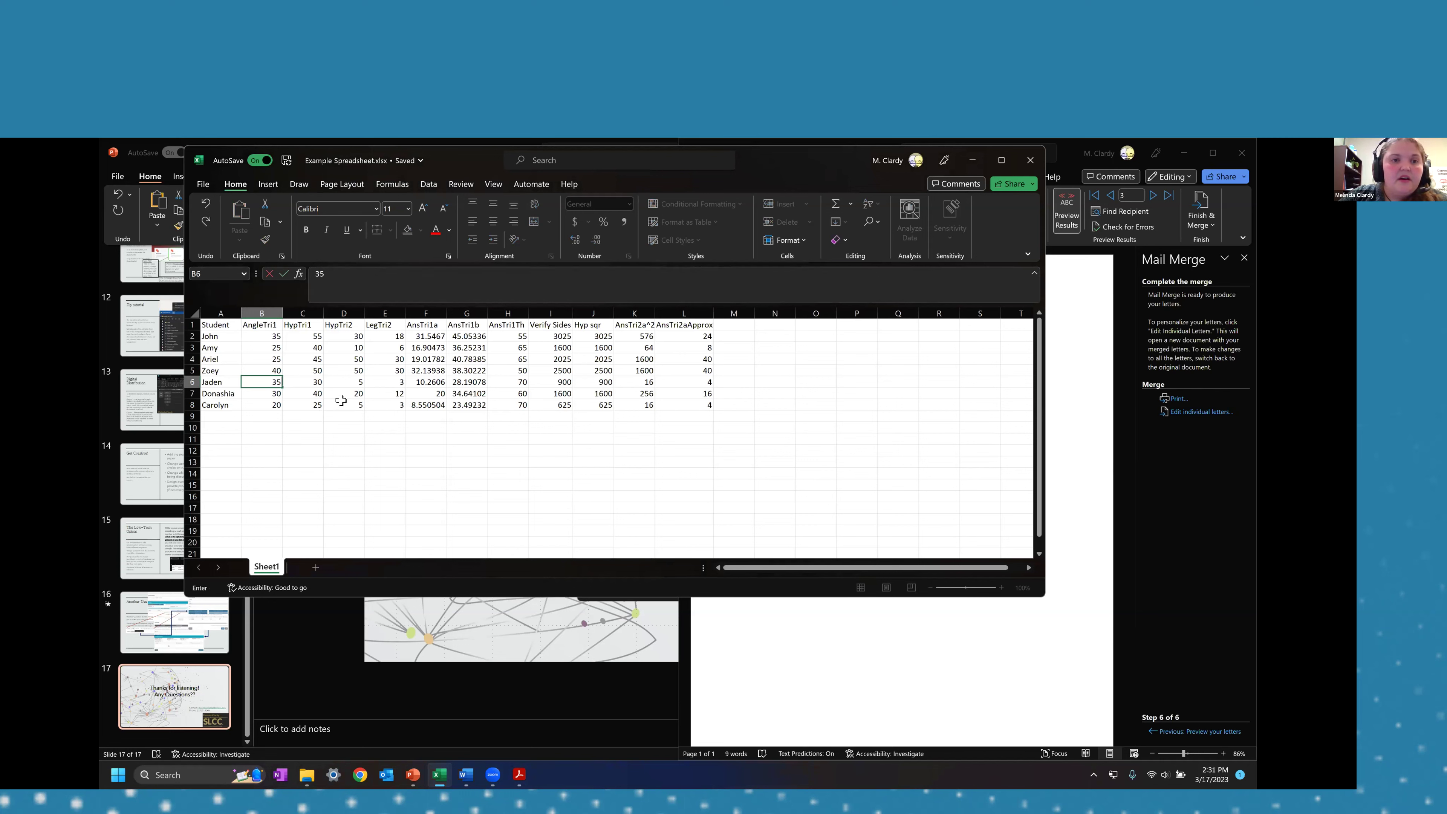
click(278, 395)
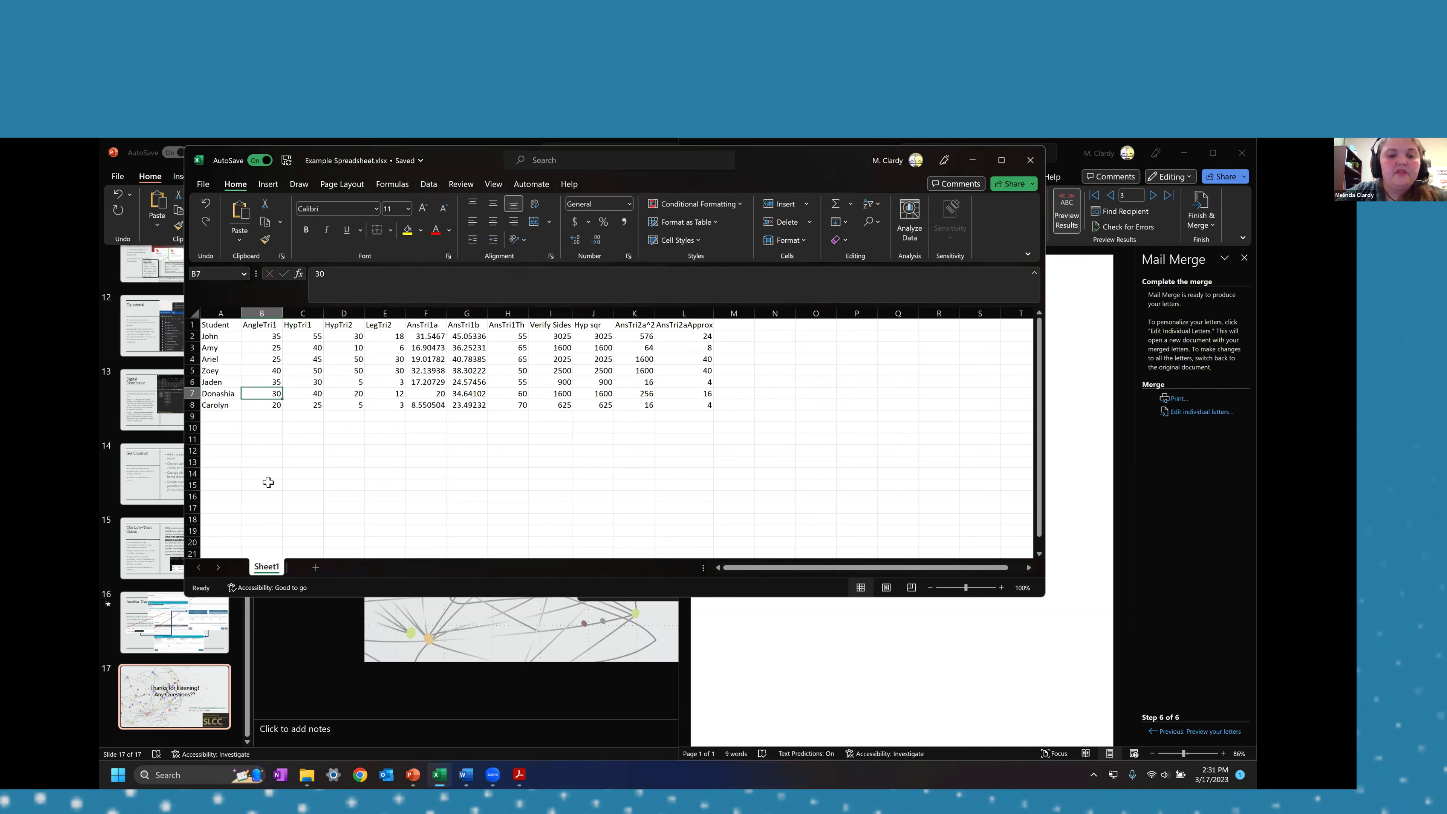
text(35)
key(Return)
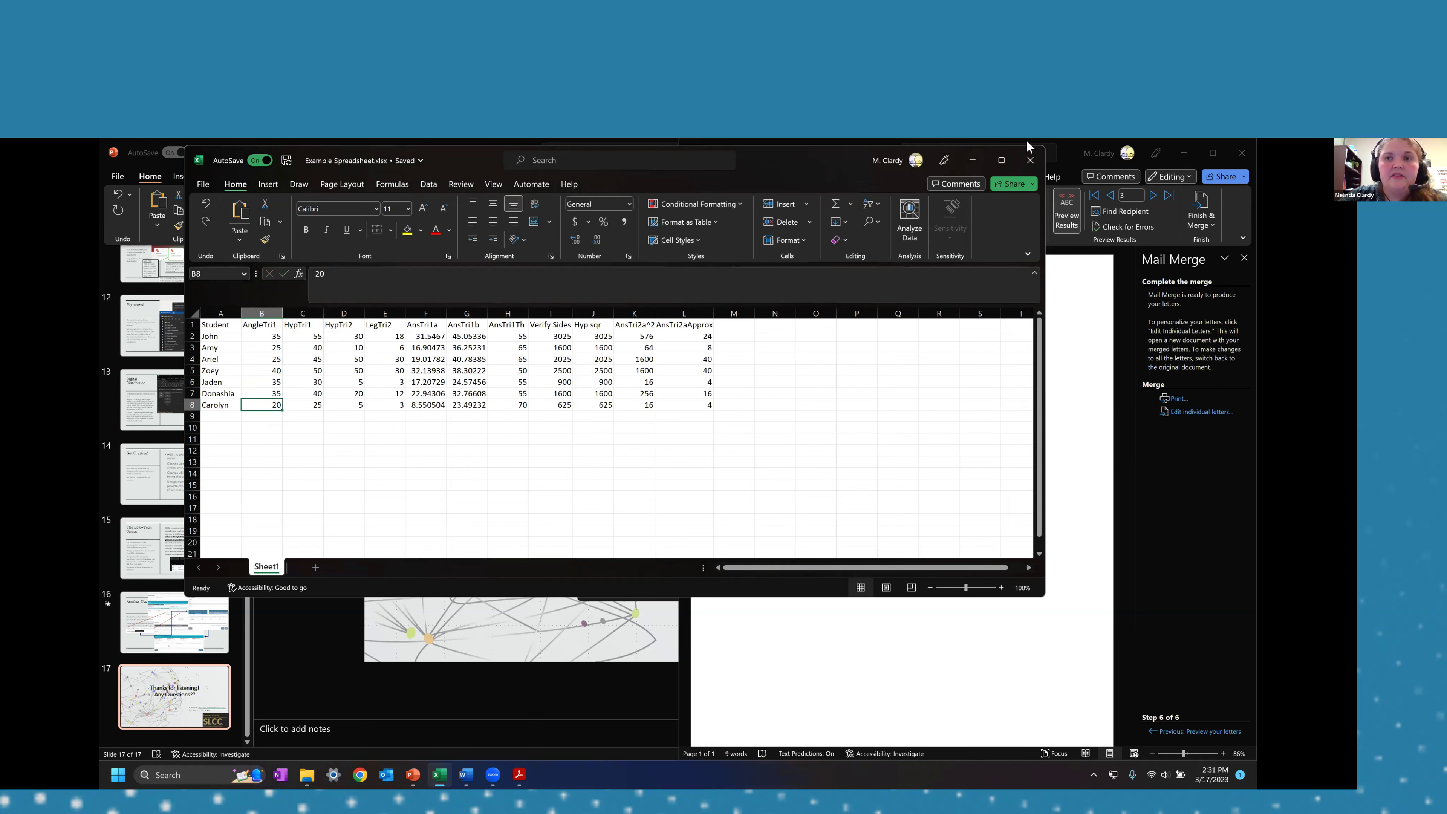
Step: Switch to the Word merge document and reload the previewed records by going back to record 2 and forward to record 4
click(1068, 157)
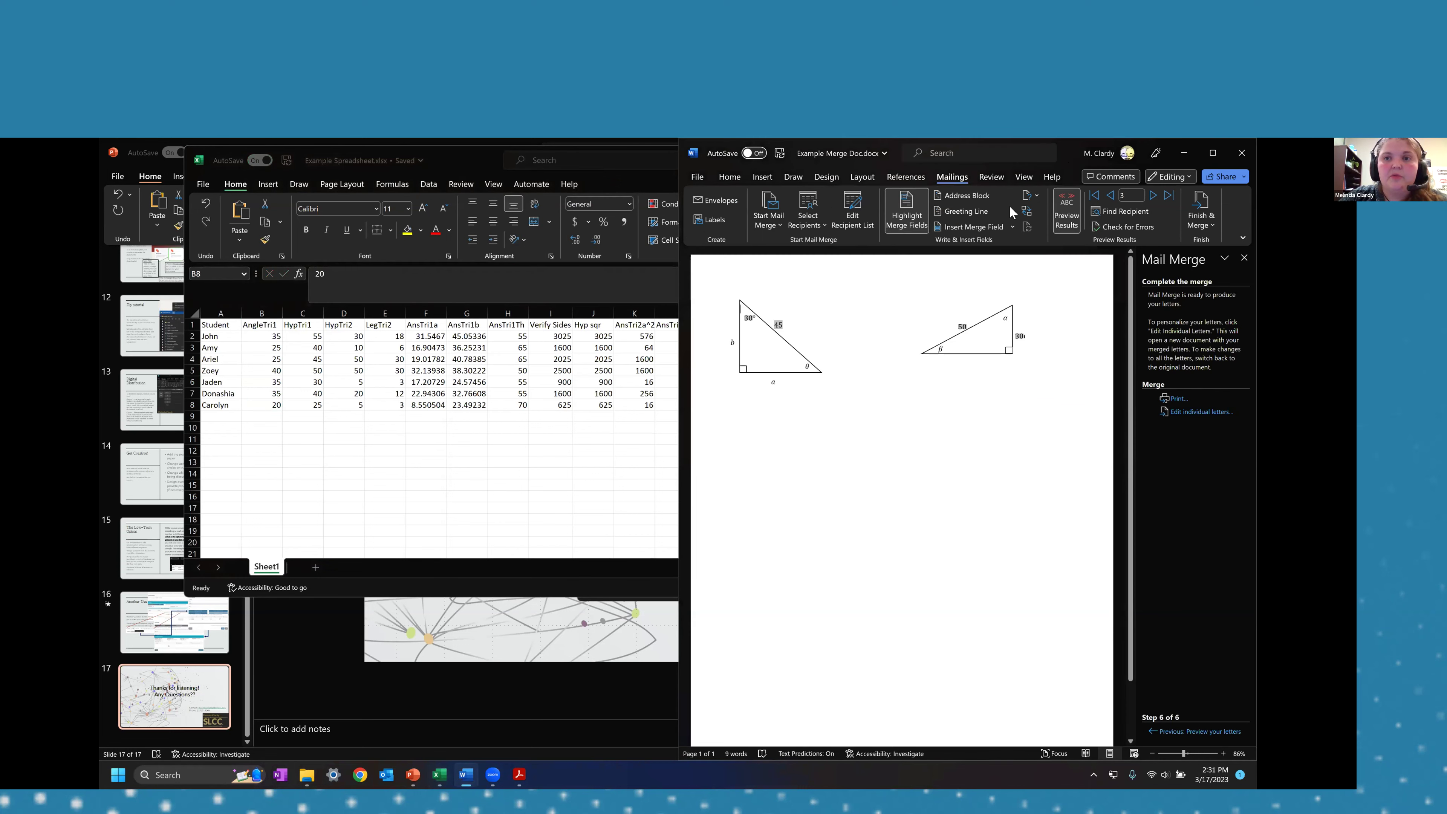
click(1111, 196)
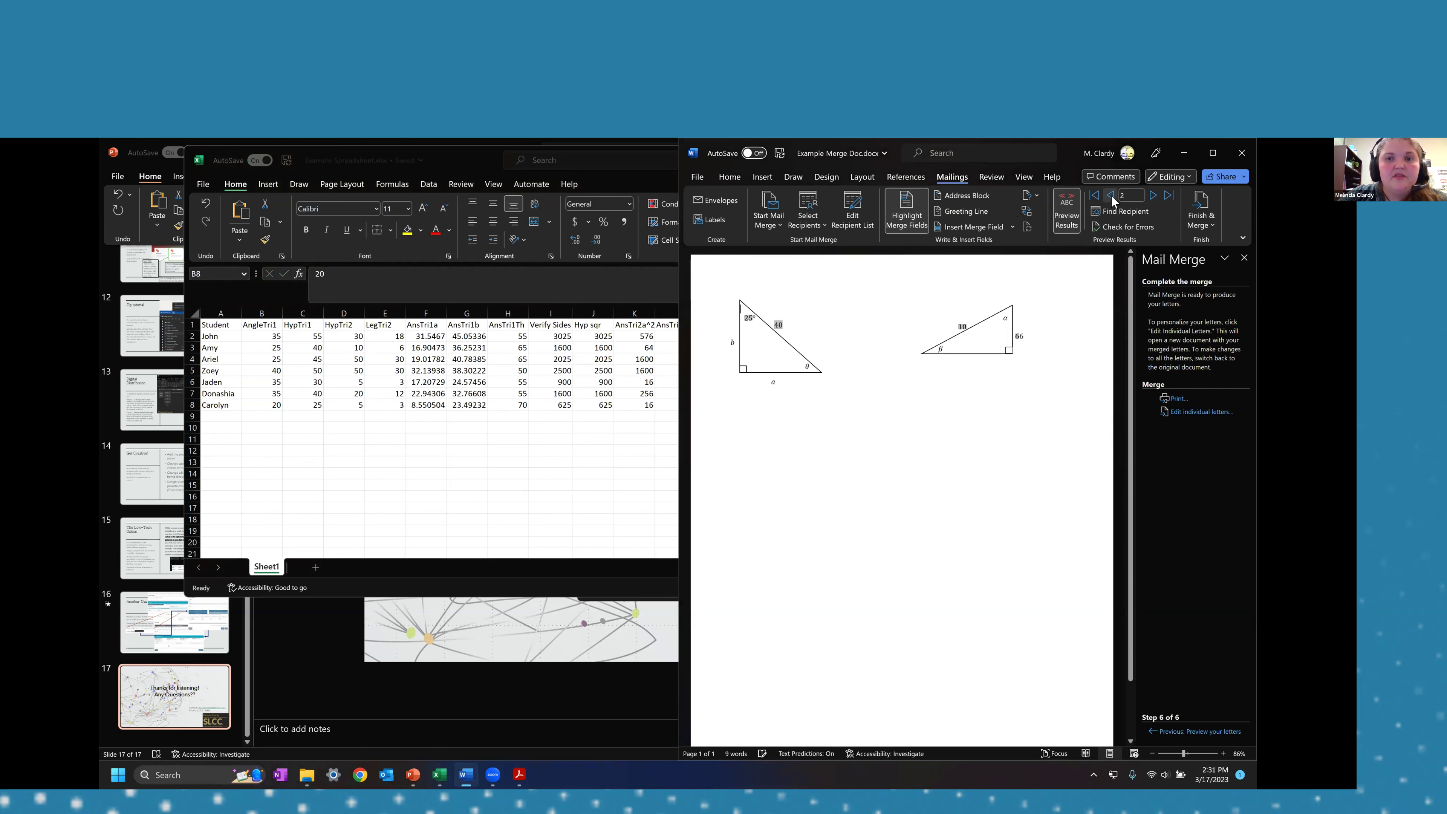
click(1153, 198)
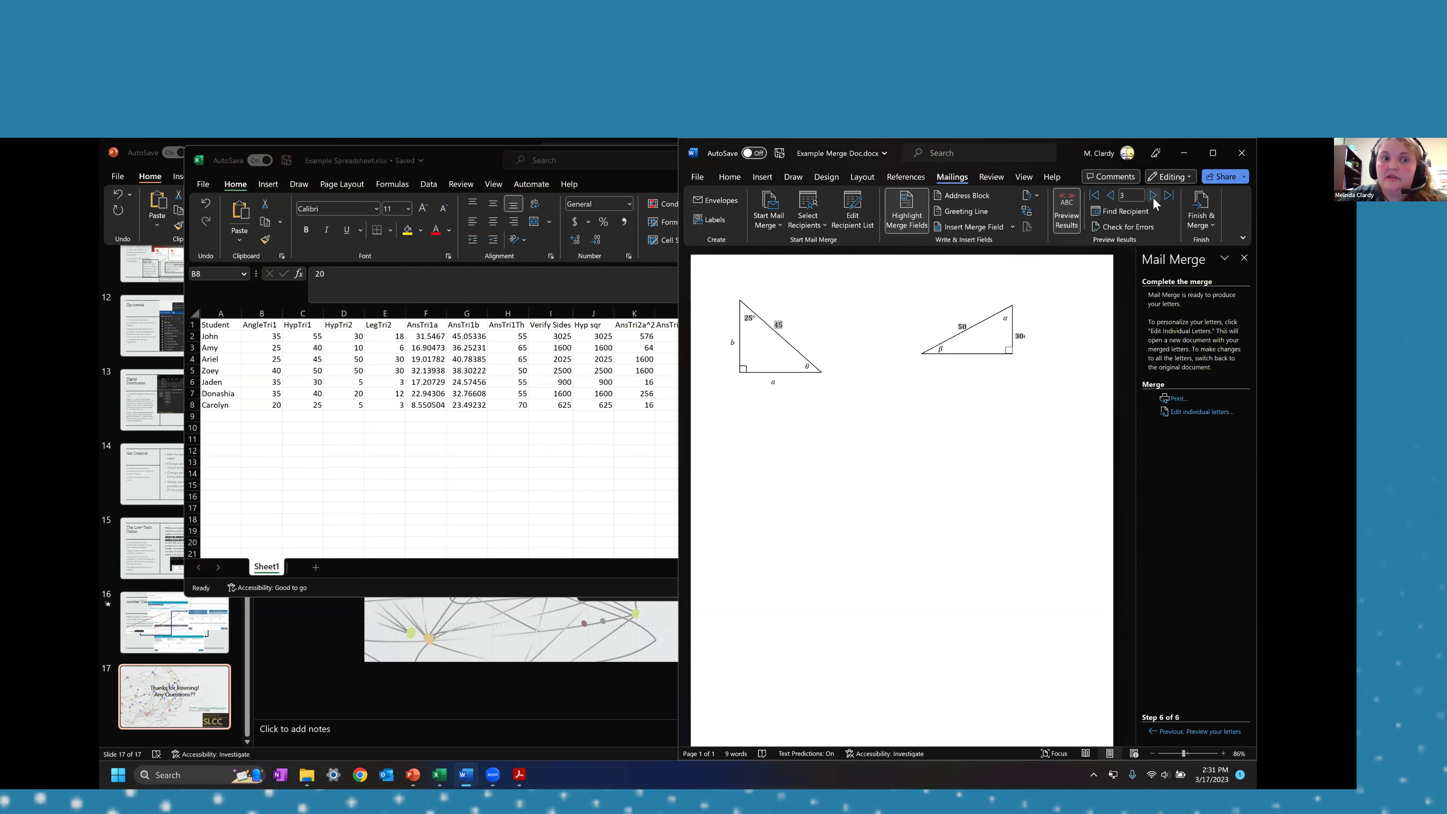
click(1153, 196)
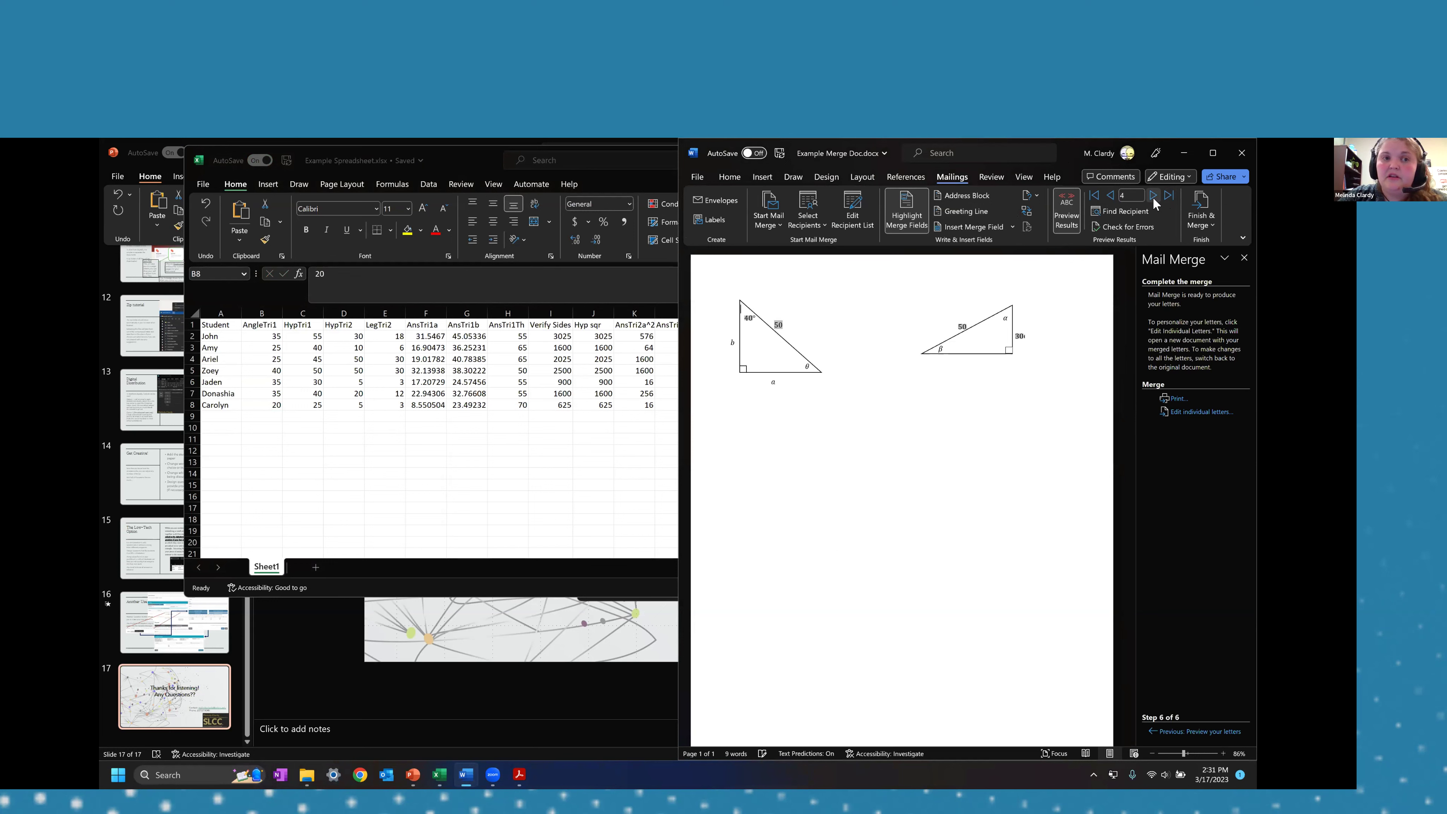
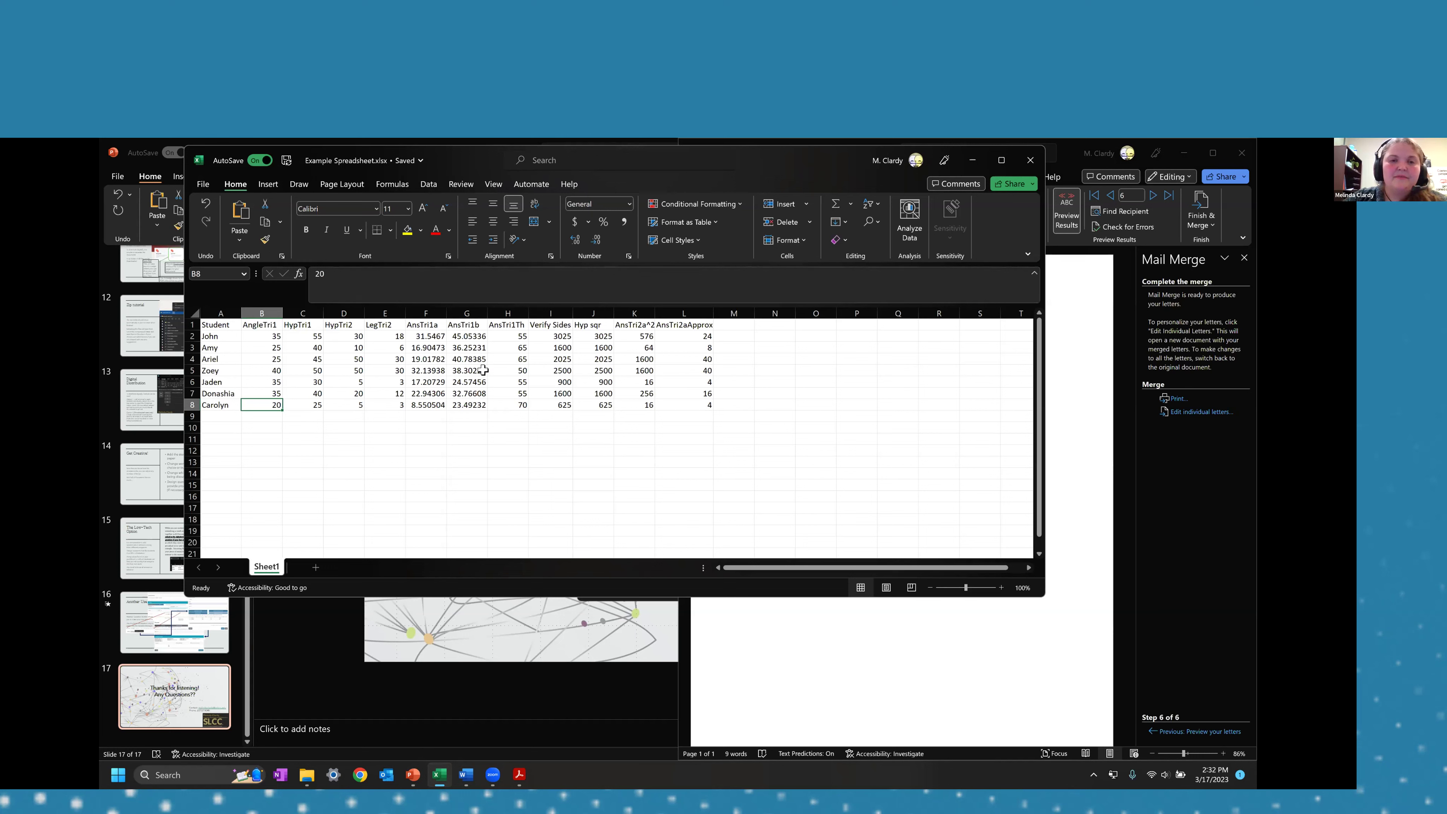
Step: Examine the row 2 formulas in the AnsTri1a, AnsTri1b, AnsTri1Th, Verify Sides and AnsTri2aApprox columns of the spreadsheet
click(421, 336)
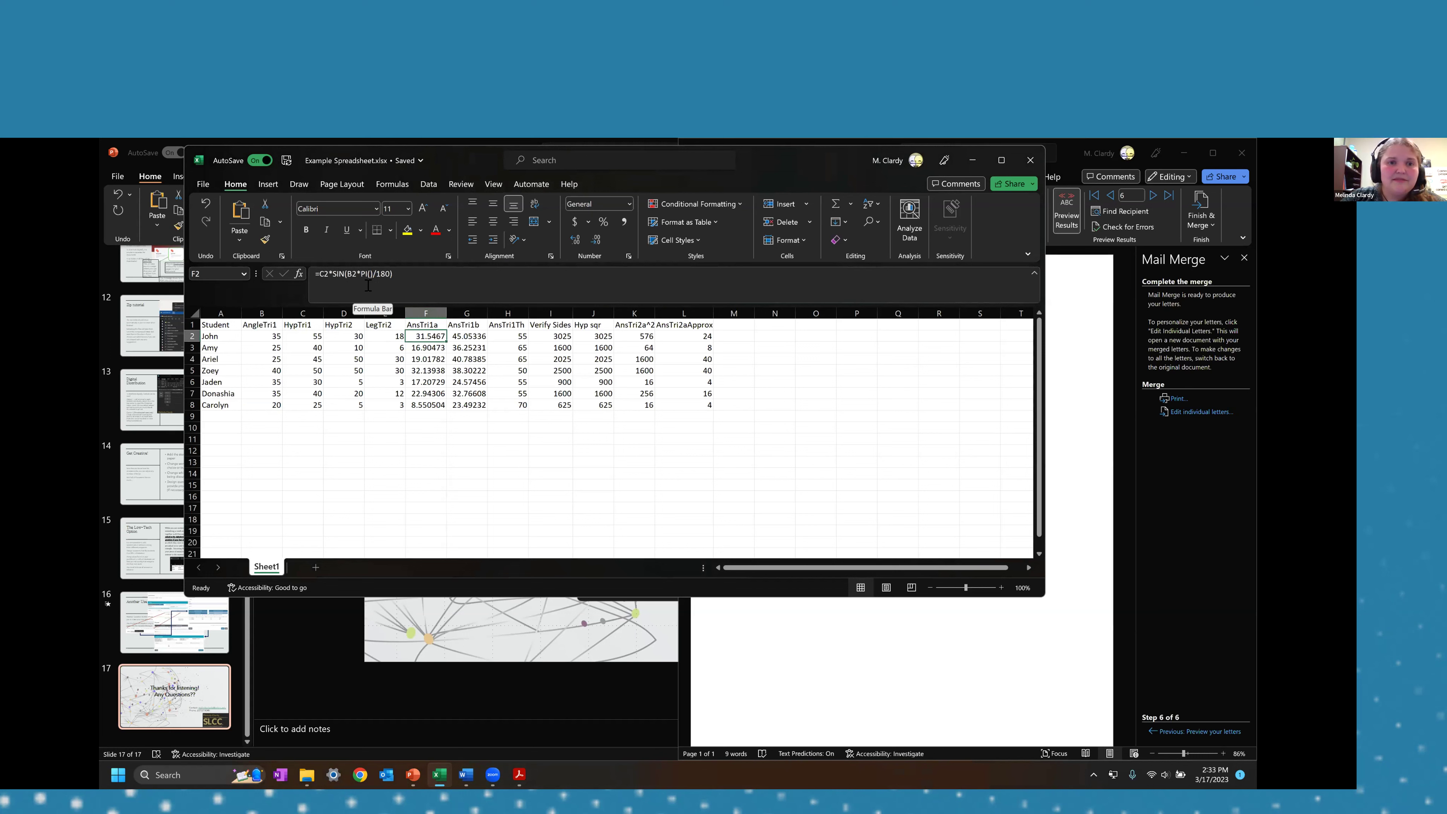
click(470, 340)
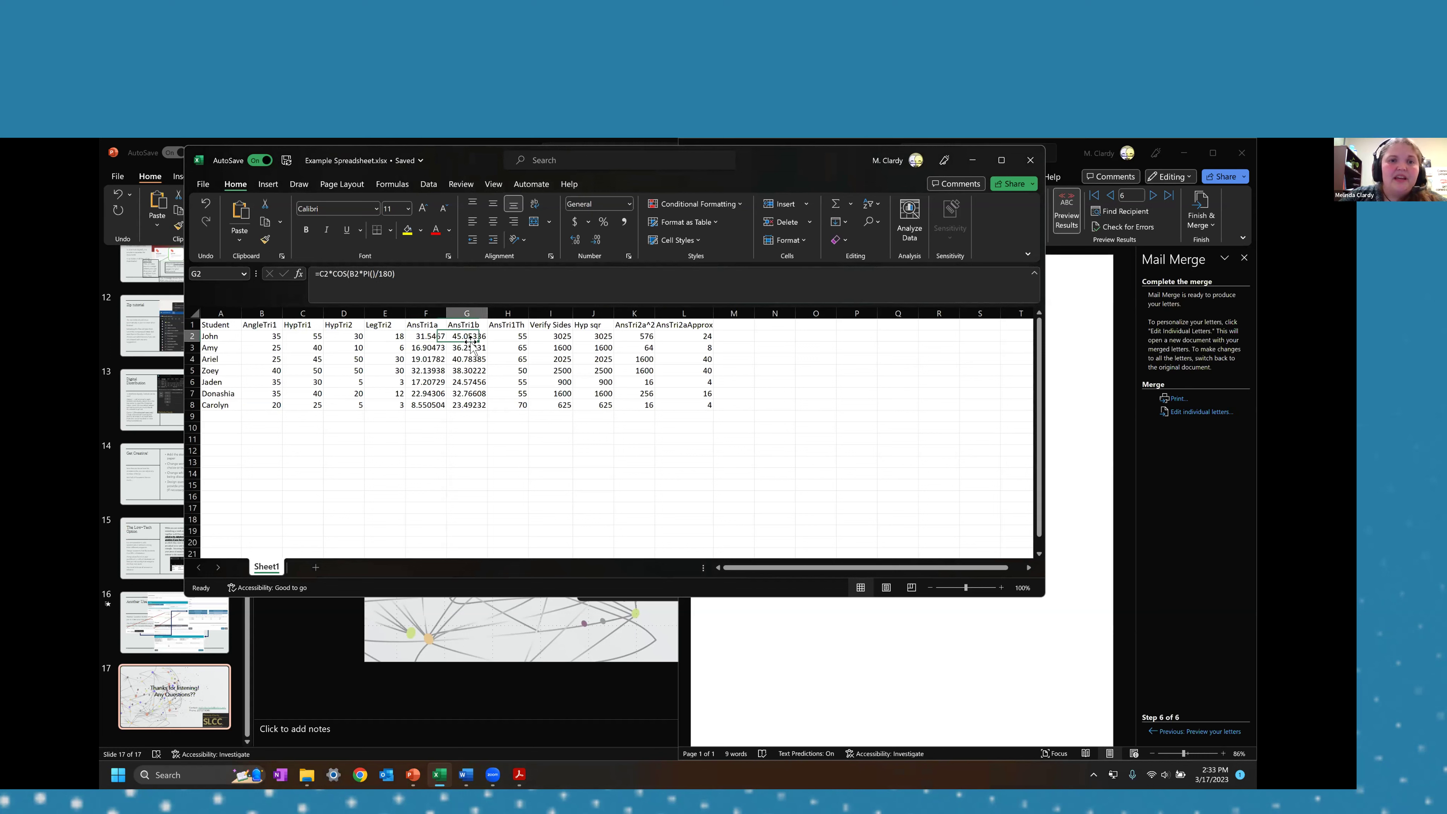
click(520, 338)
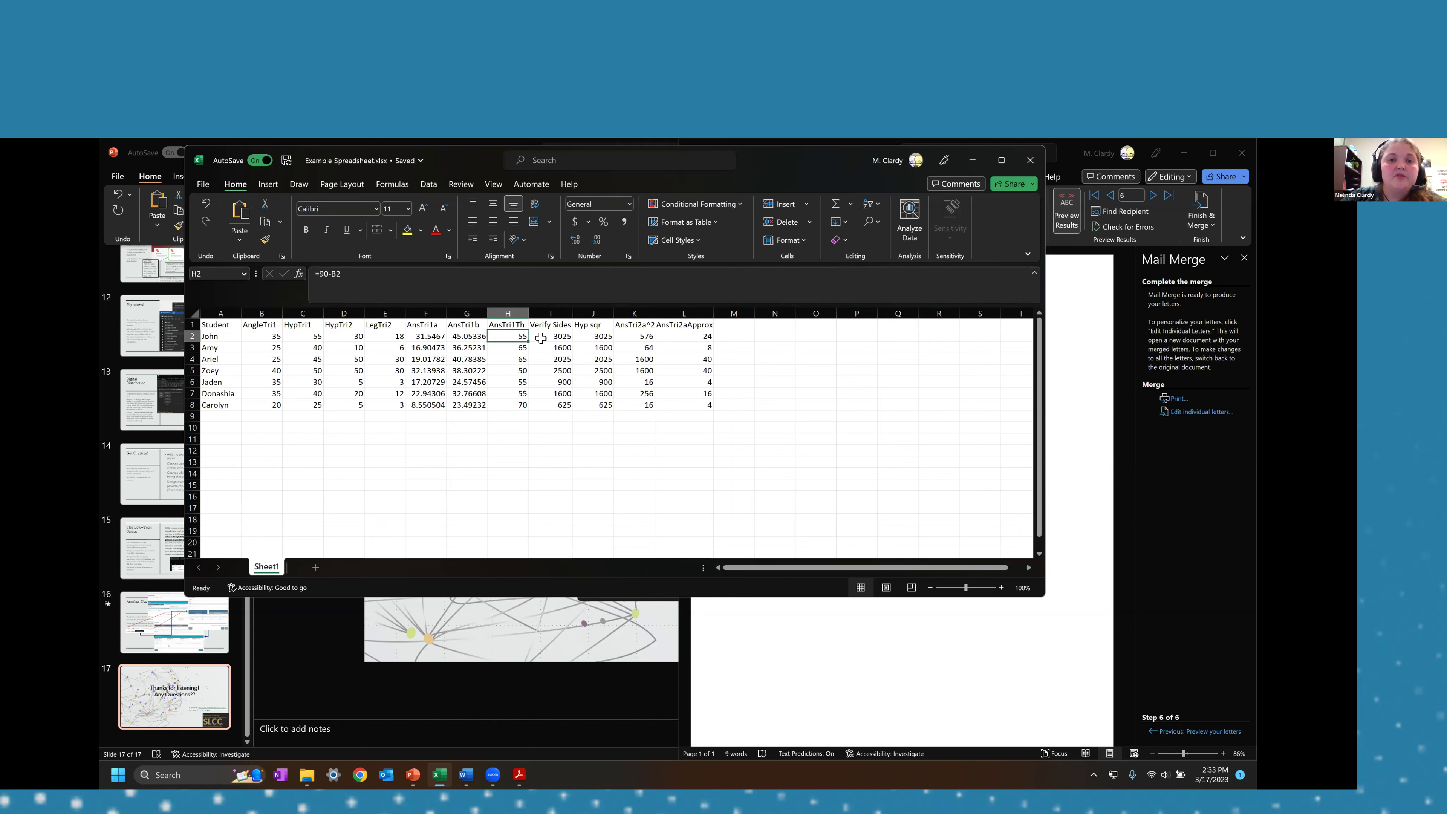
click(539, 338)
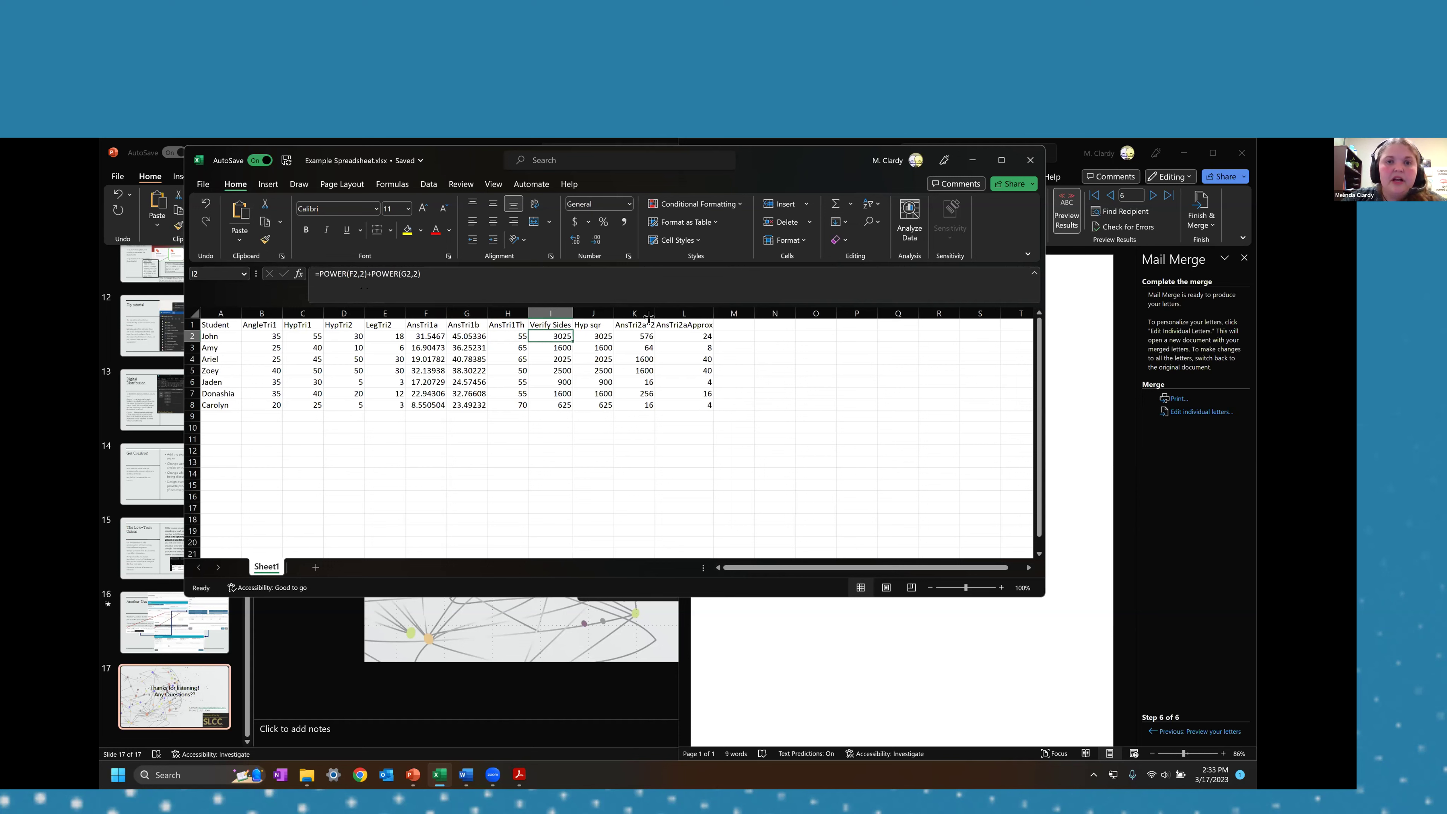
click(671, 325)
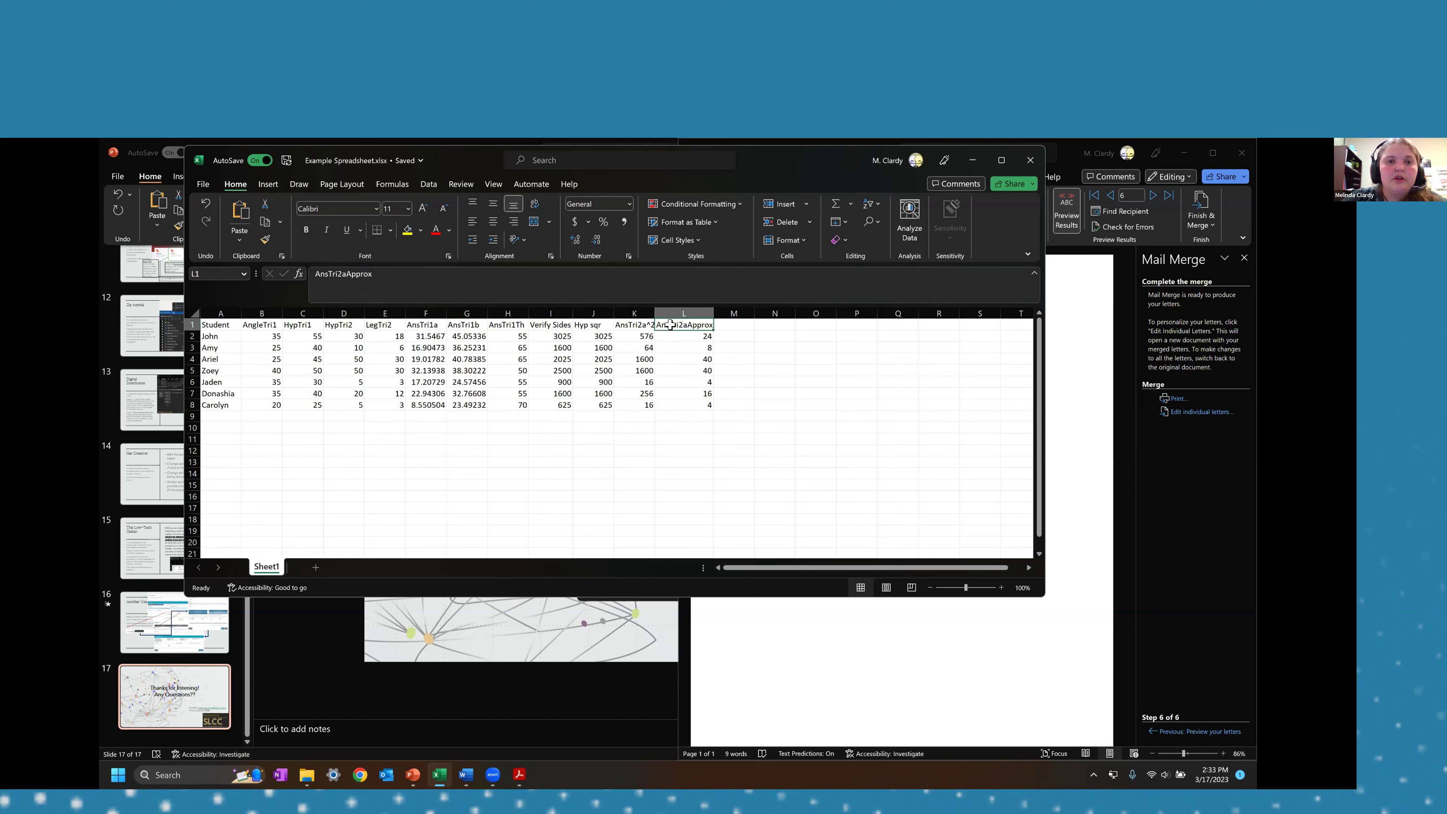
click(696, 336)
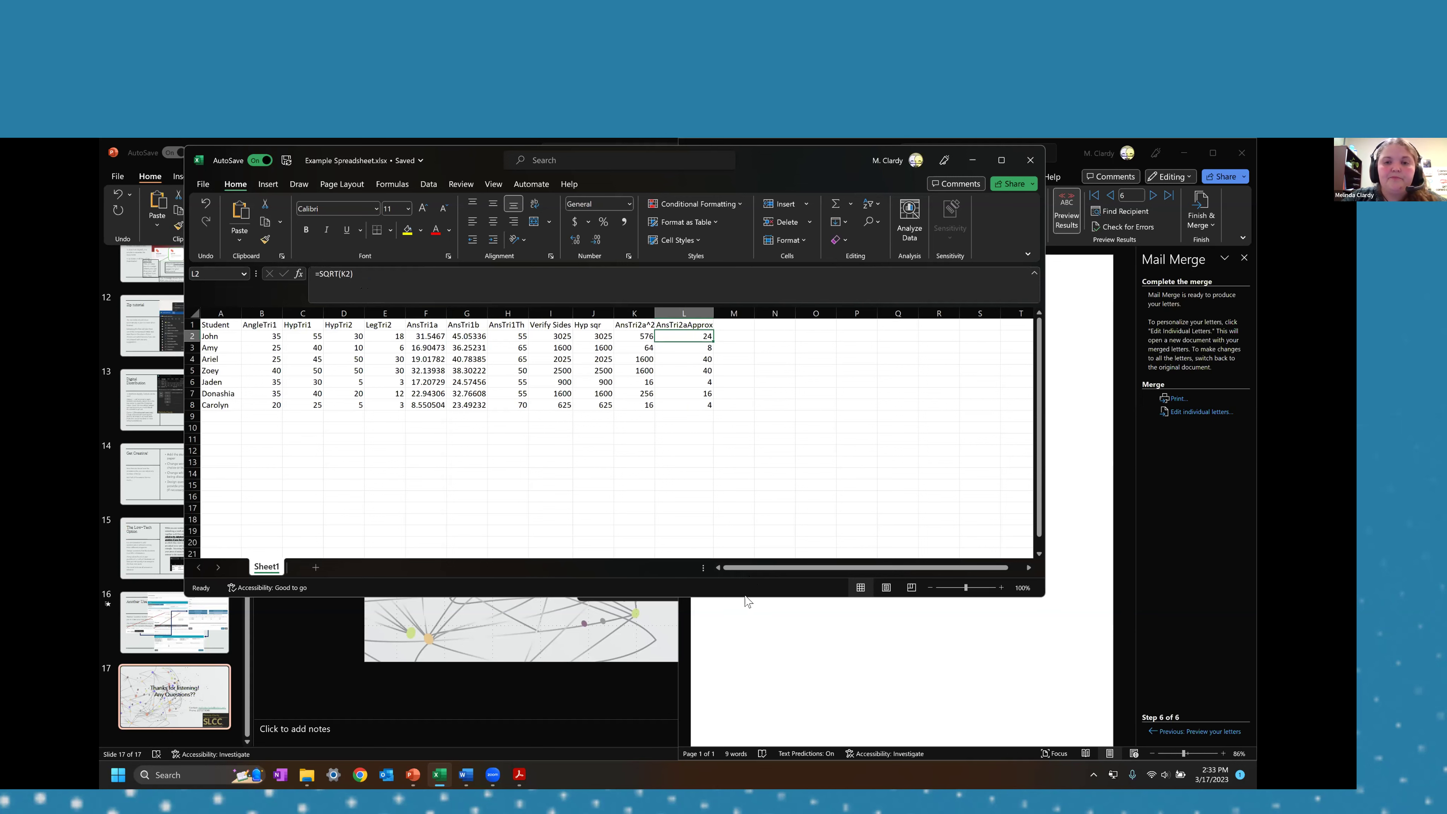
Step: Place the spreadsheet beside the Word document and switch to the PowerPoint presentation with the closing slide
key(super+Left)
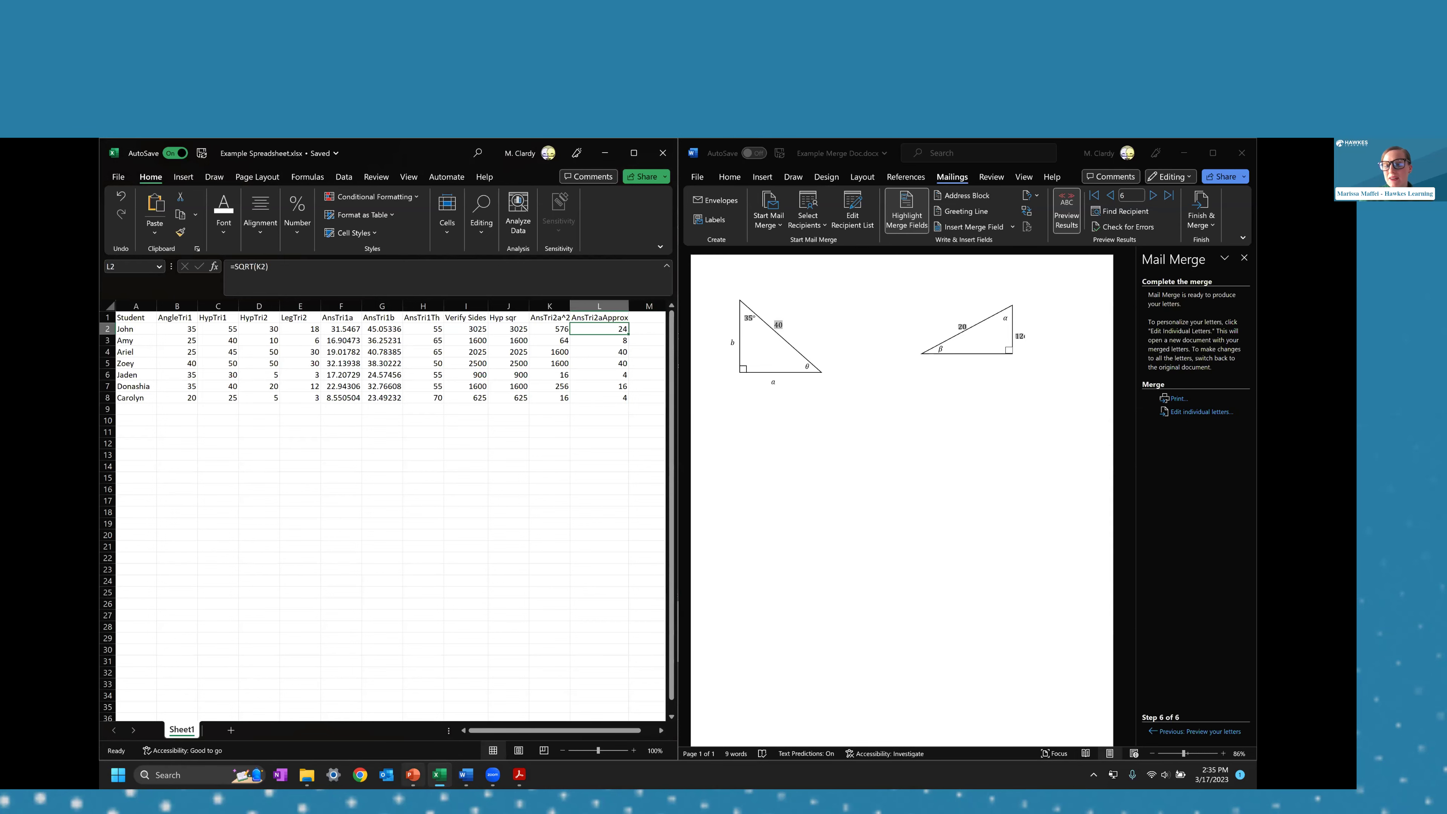
click(413, 775)
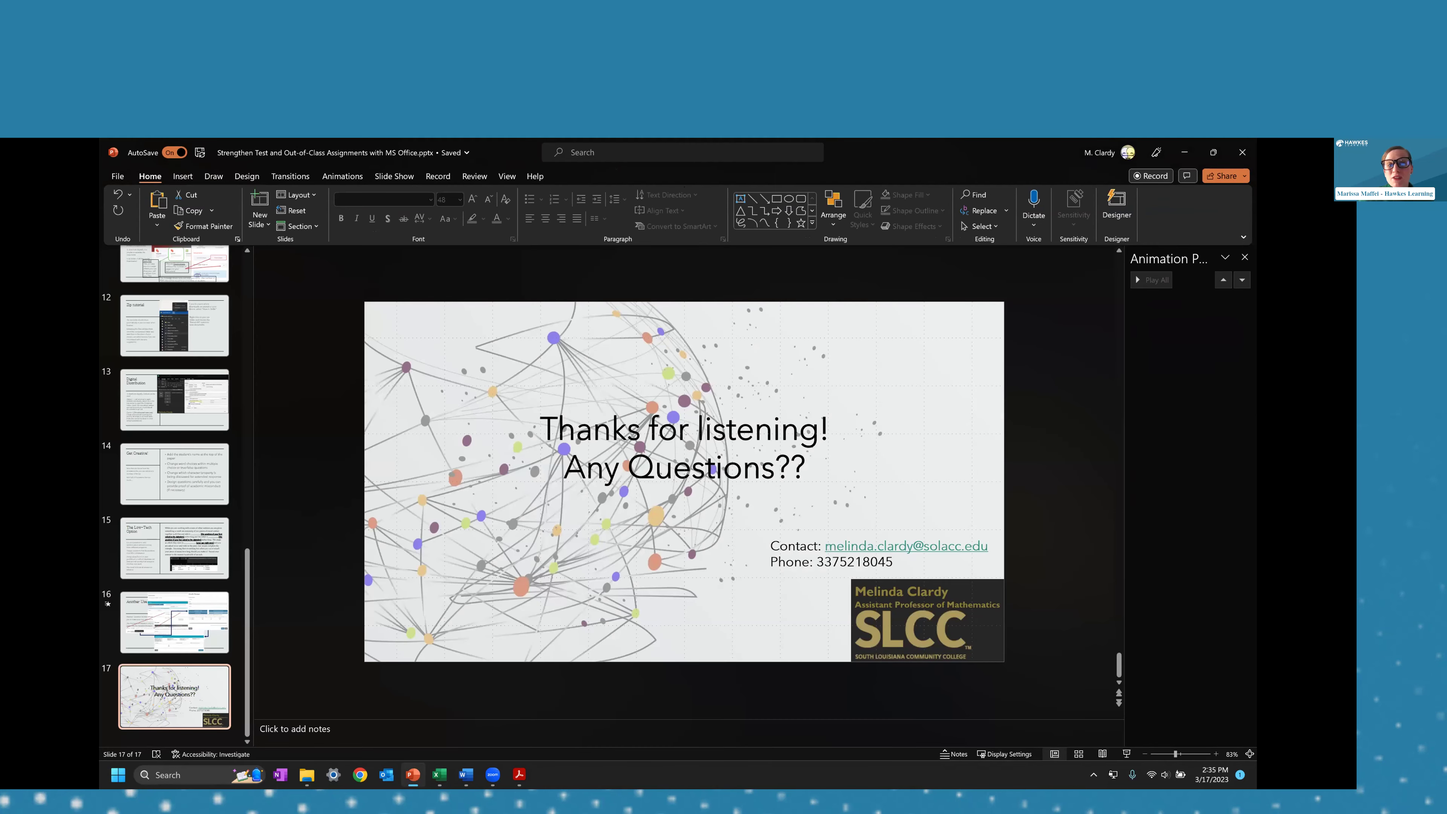